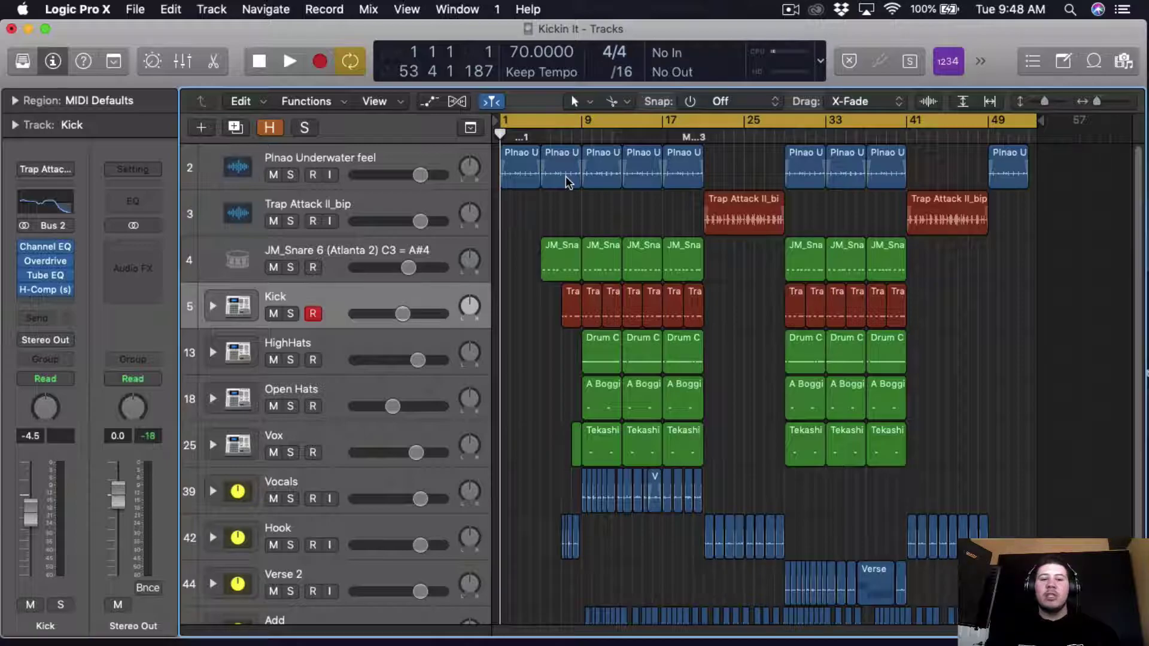
- Place the playhead at bar 21 and solo the Trap Attack II_bip track
{"action": "scroll", "coordinate": [565, 176], "scroll_direction": "down", "scroll_amount": 3}
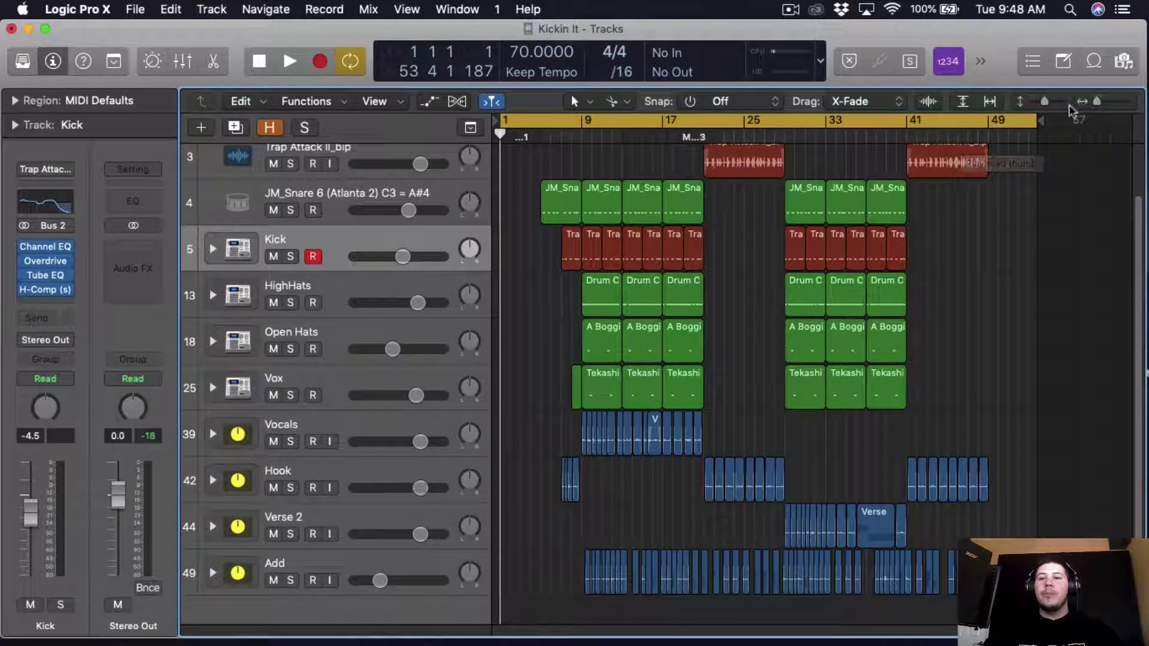
{"action": "scroll", "coordinate": [696, 222], "scroll_direction": "up", "scroll_amount": 3}
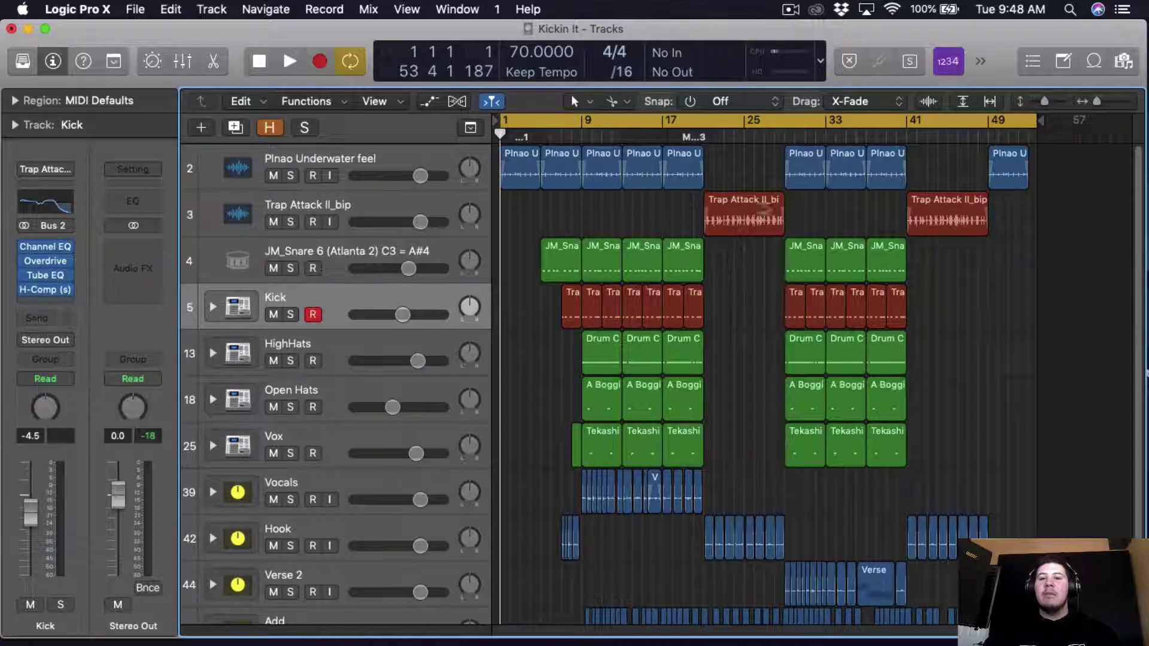
{"action": "left_click", "coordinate": [703, 136]}
{"action": "left_click", "coordinate": [312, 209]}
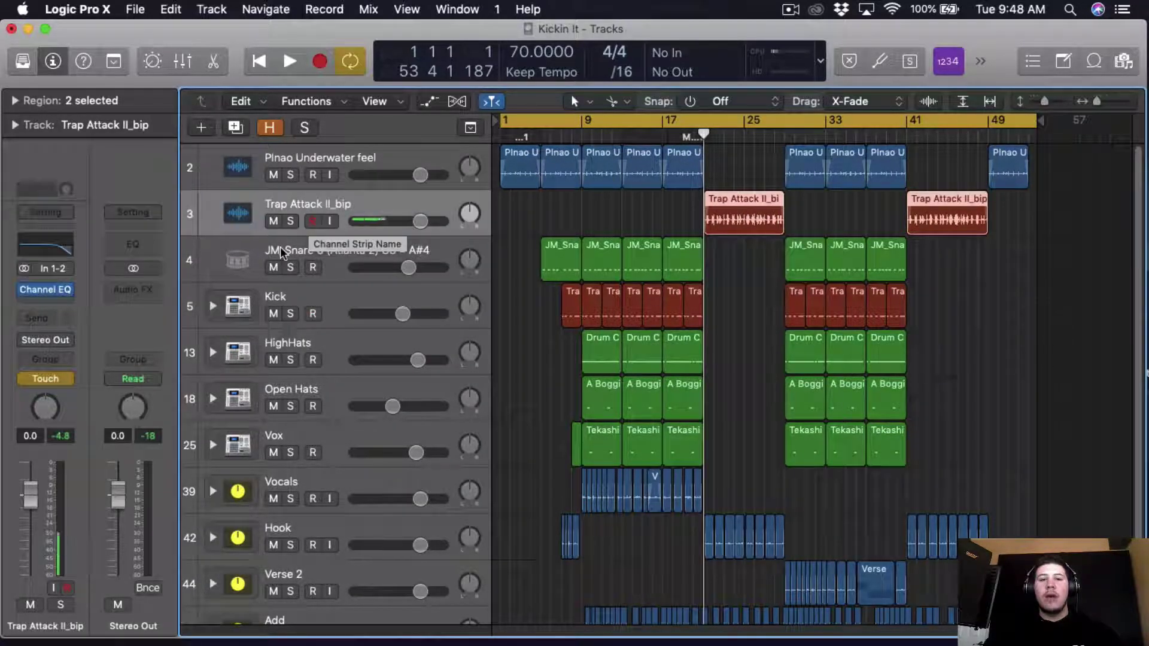
{"action": "left_click", "coordinate": [292, 220]}
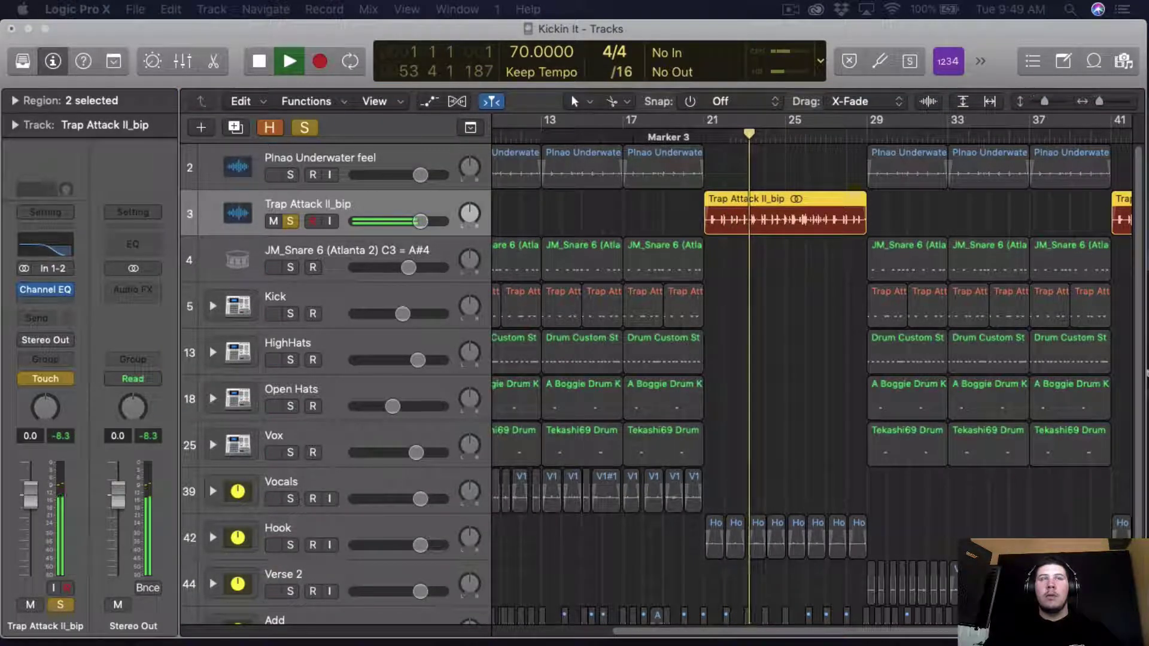
- Watch the Channel EQ of the Trap Attack II_bip track during playback, then close it and clear the solo
{"action": "left_click_drag", "start_coordinate": [1148, 347], "coordinate": [439, 53]}
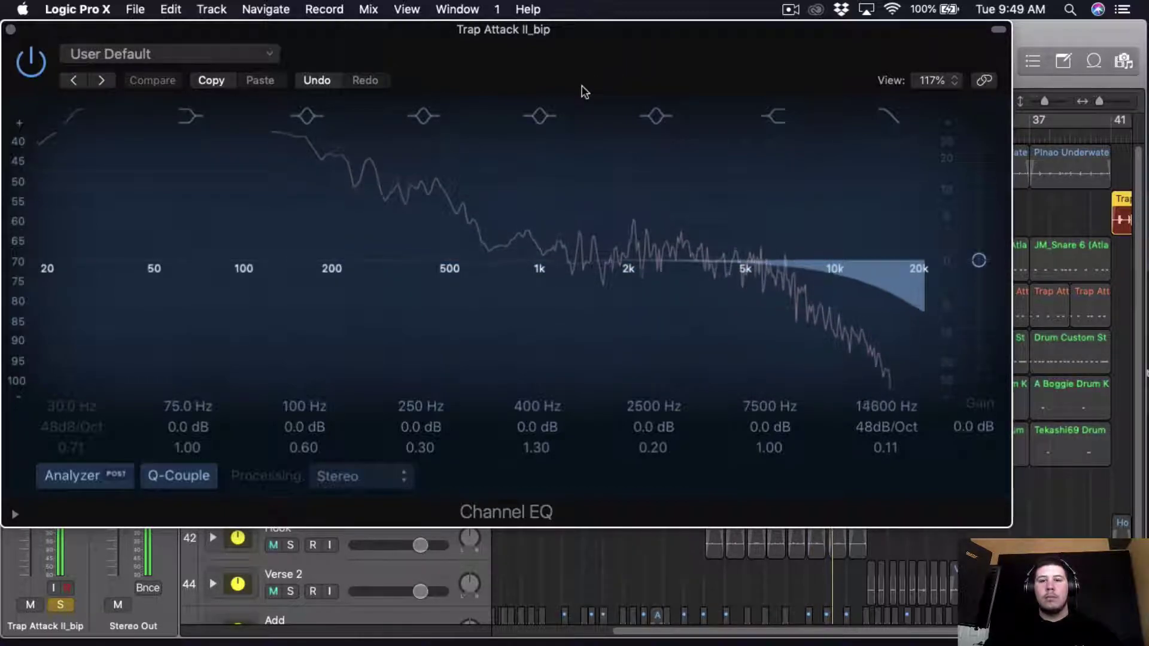
{"action": "left_click_drag", "start_coordinate": [569, 74], "coordinate": [634, 241]}
{"action": "mouse_move", "coordinate": [492, 202]}
{"action": "left_mouse_down"}
{"action": "mouse_move", "coordinate": [516, 350]}
{"action": "mouse_move", "coordinate": [494, 221]}
{"action": "left_mouse_up"}
{"action": "key", "text": "space"}
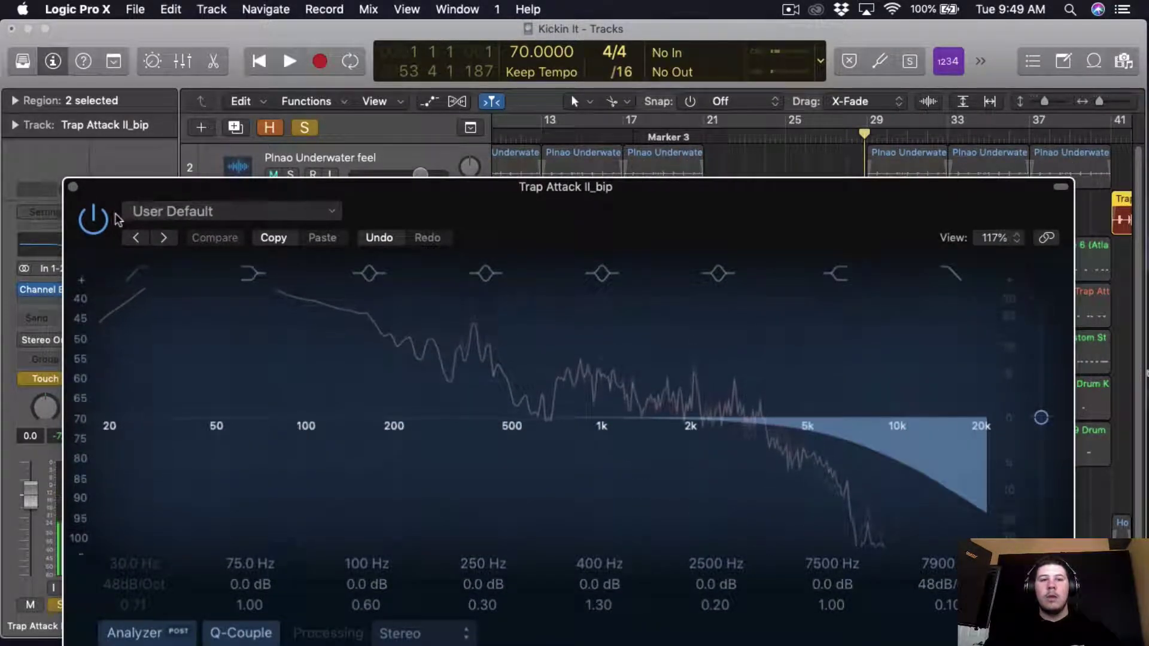
{"action": "left_click", "coordinate": [72, 186]}
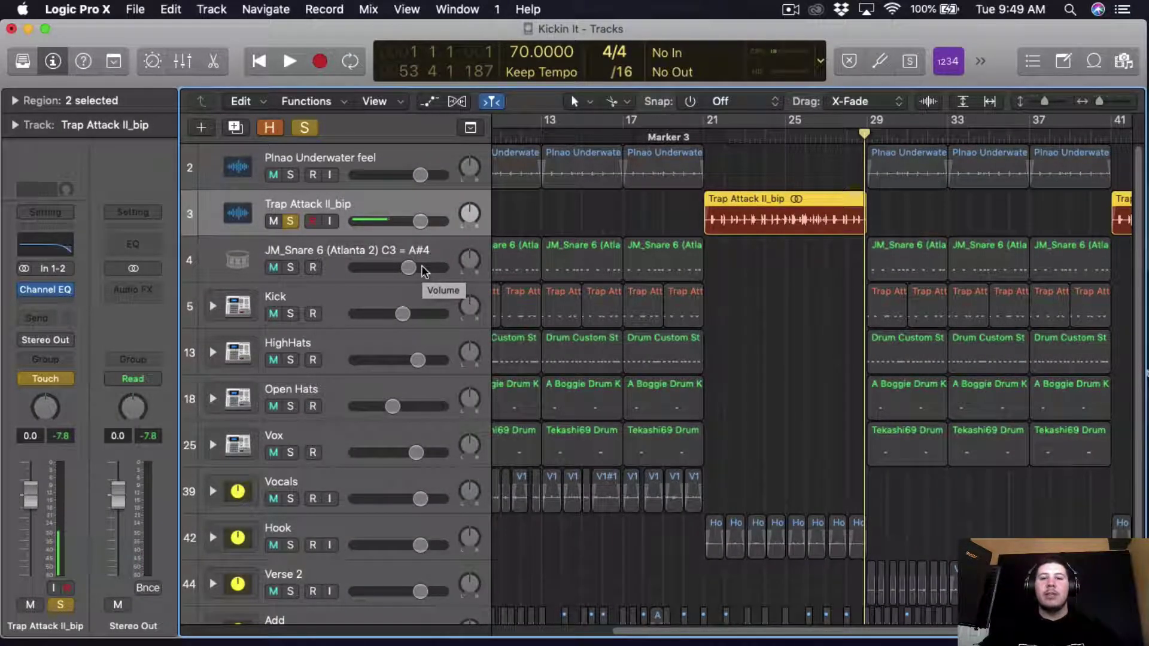
{"action": "left_click", "coordinate": [304, 127]}
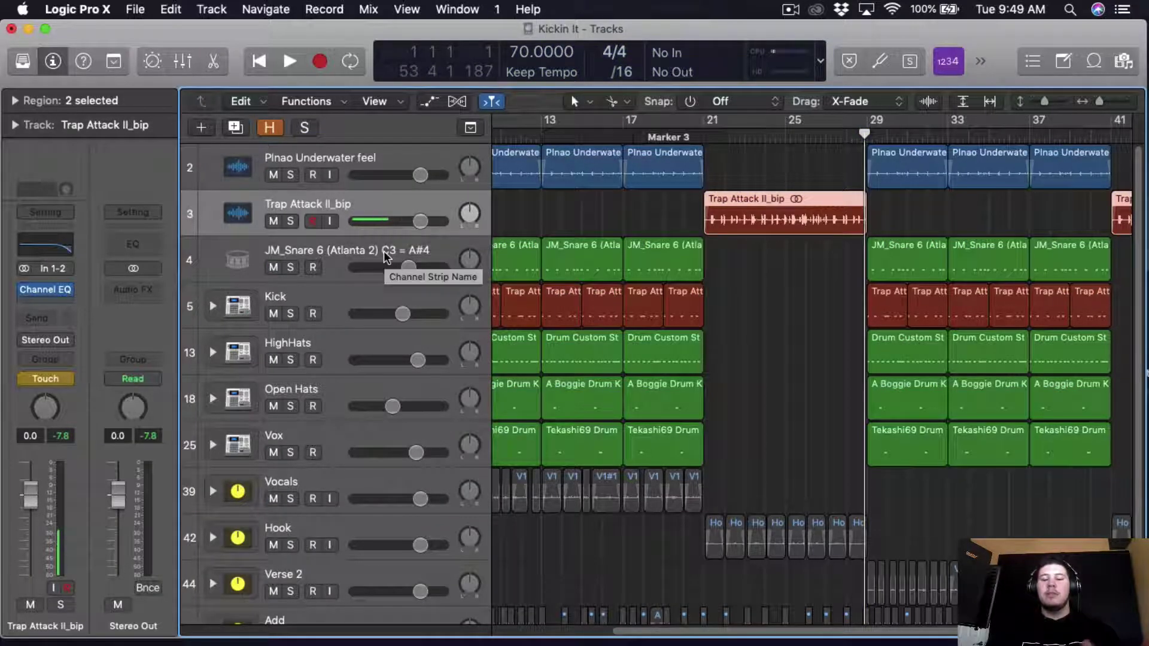
- Select the Open Hats track and turn on the cycle range across the whole song
{"action": "left_click", "coordinate": [356, 388]}
{"action": "left_click_drag", "start_coordinate": [1100, 101], "coordinate": [1097, 103]}
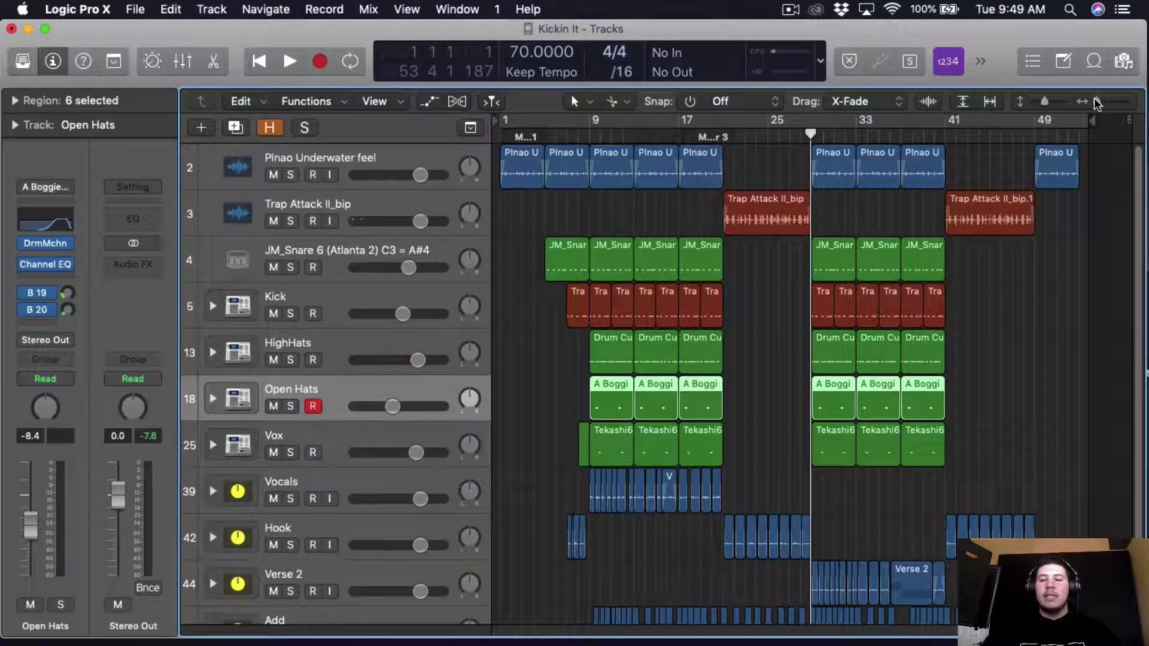
{"action": "left_click", "coordinate": [1054, 120]}
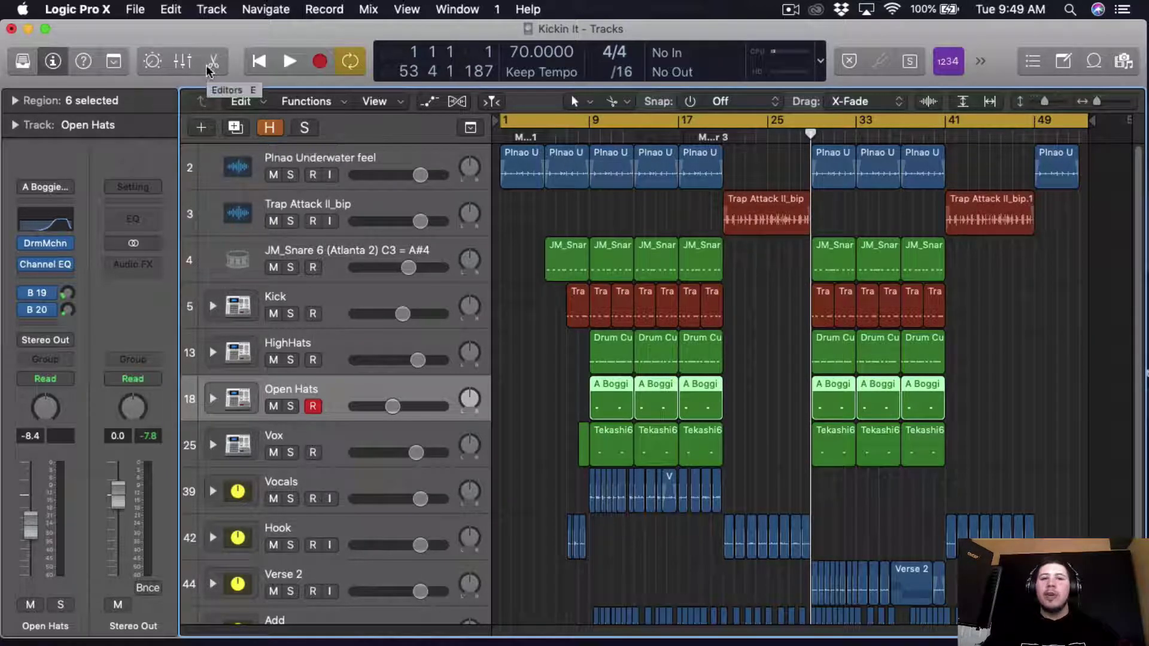
- Show the mixer and insert a Level Meter plug-in on the Stereo Out channel
{"action": "left_click", "coordinate": [181, 62]}
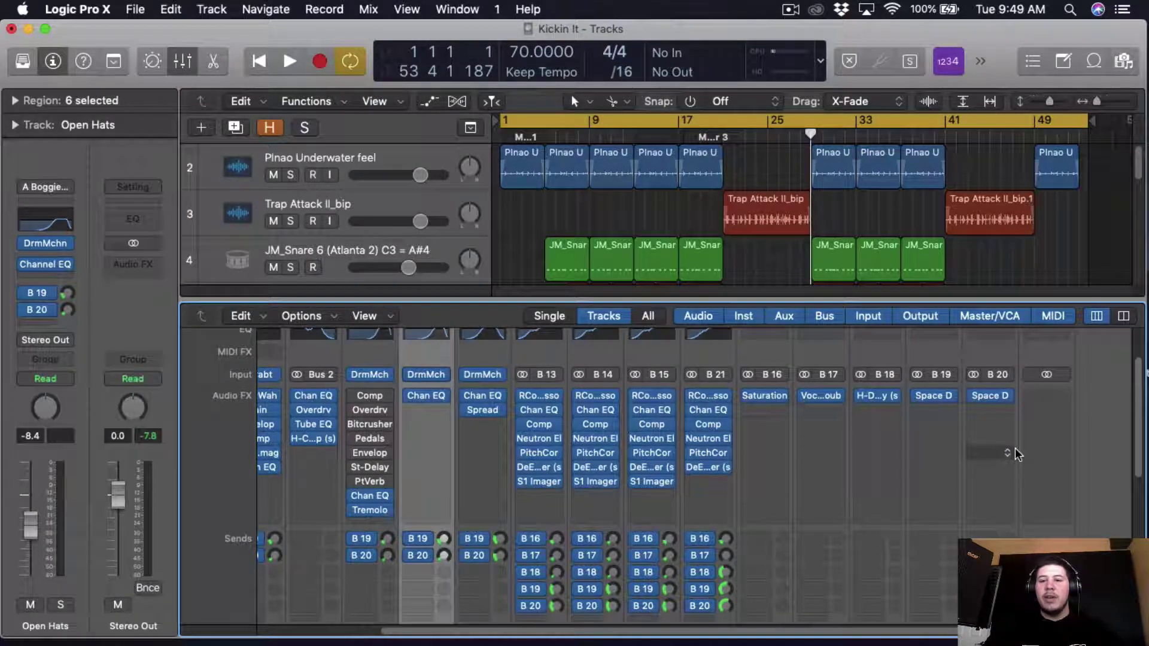
{"action": "scroll", "coordinate": [1053, 503], "scroll_direction": "down", "scroll_amount": 5}
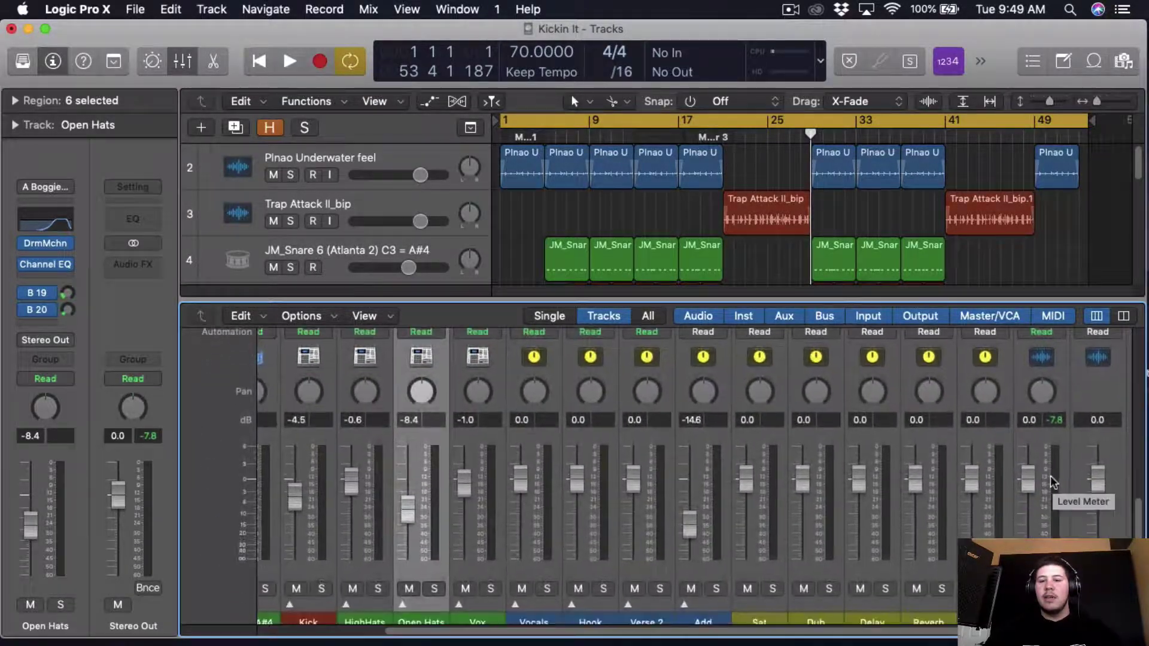
{"action": "scroll", "coordinate": [1067, 442], "scroll_direction": "up", "scroll_amount": 5}
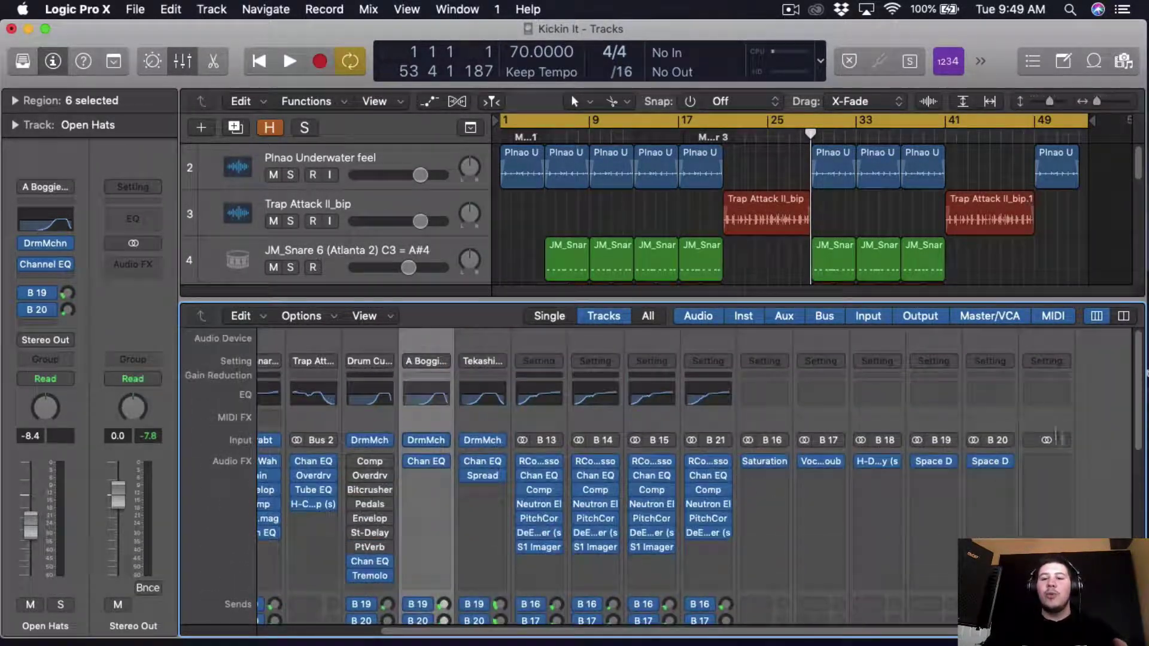
{"action": "left_click", "coordinate": [1056, 471]}
{"action": "scroll", "coordinate": [1071, 419], "scroll_direction": "down", "scroll_amount": 5}
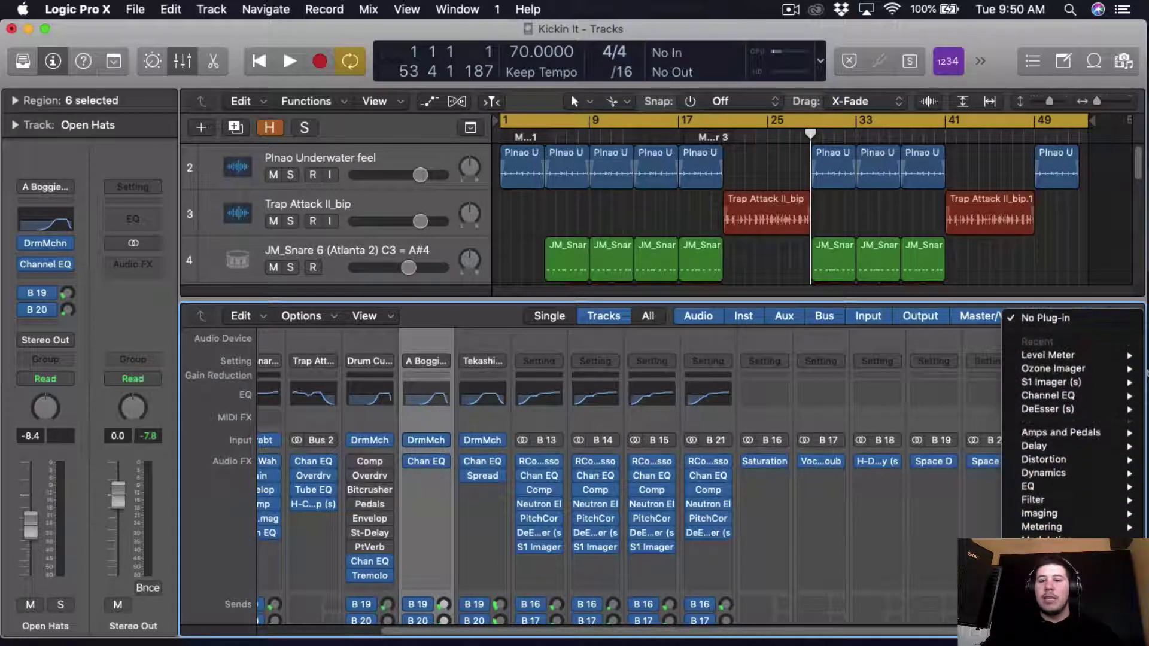
{"action": "mouse_move", "coordinate": [1065, 356]}
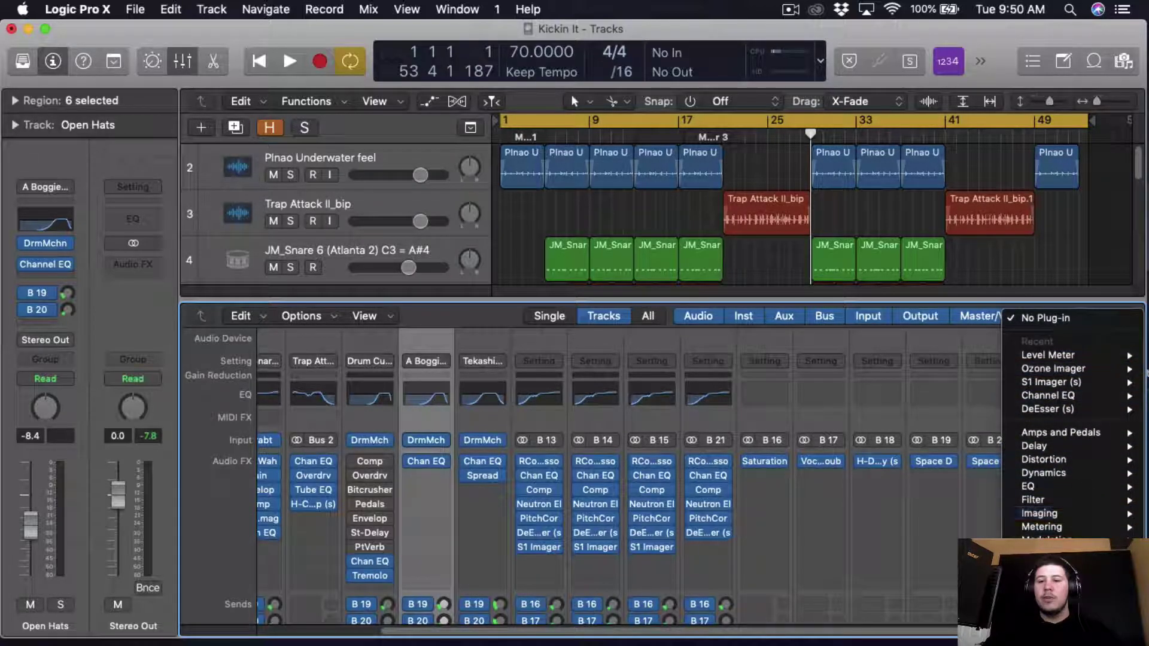
{"action": "mouse_move", "coordinate": [1038, 529]}
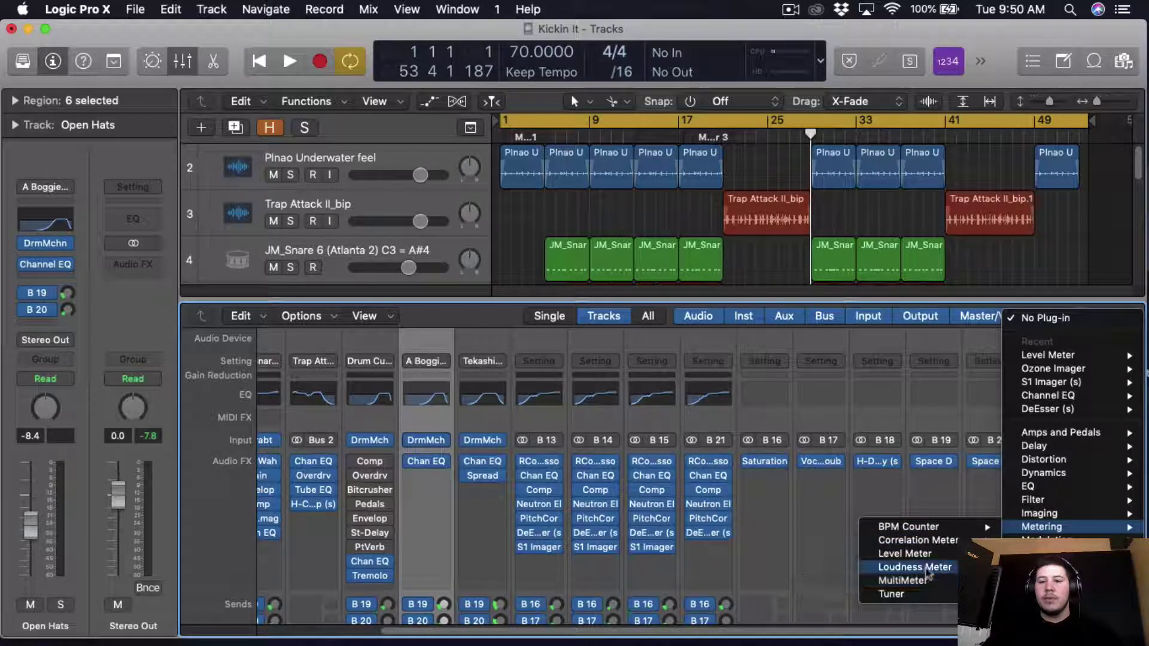
{"action": "left_click", "coordinate": [933, 552]}
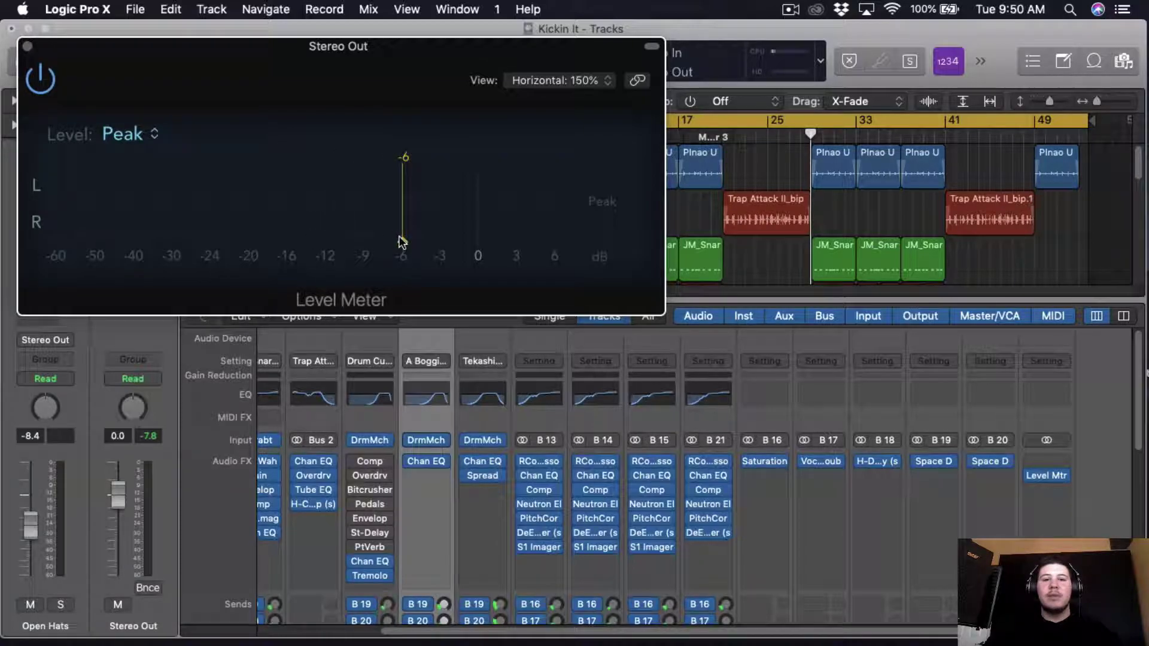
- Set the Stereo Out Level Meter to Peak & RMS
{"action": "left_click", "coordinate": [129, 134]}
{"action": "left_click", "coordinate": [144, 172]}
{"action": "left_click_drag", "start_coordinate": [352, 95], "coordinate": [440, 477]}
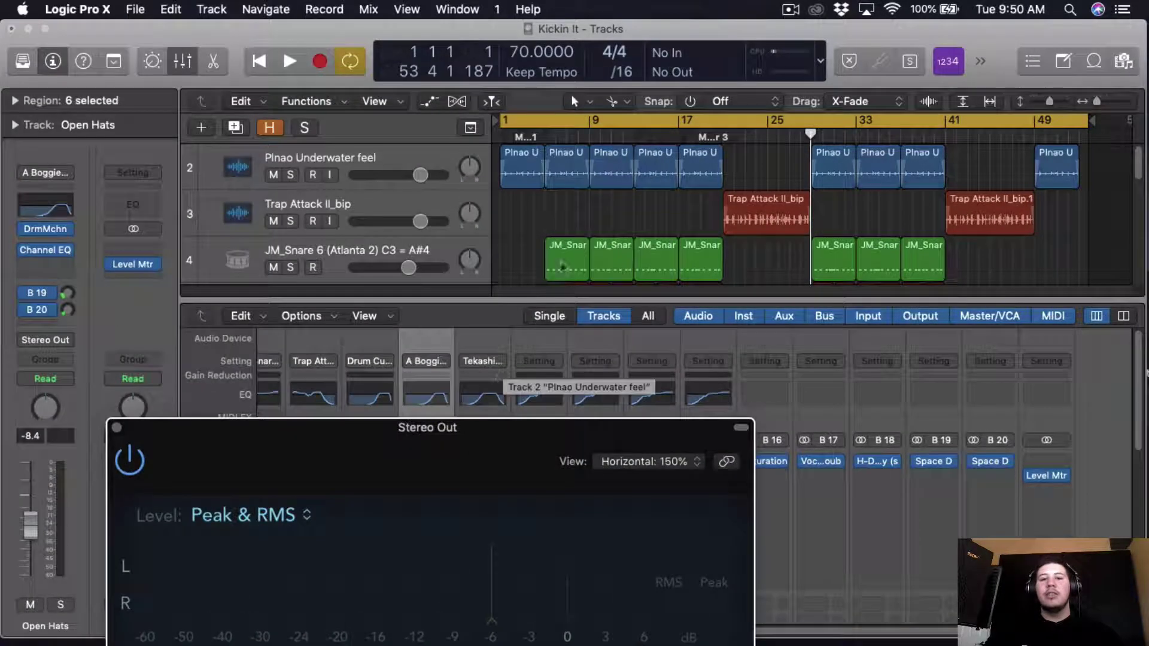
- Turn off cycling, play the song from about bar 7 to check the Stereo Out level on the meter, and close the meter
{"action": "left_click", "coordinate": [626, 122]}
{"action": "scroll", "coordinate": [624, 200], "scroll_direction": "down", "scroll_amount": 10}
{"action": "scroll", "coordinate": [634, 251], "scroll_direction": "up", "scroll_amount": 10}
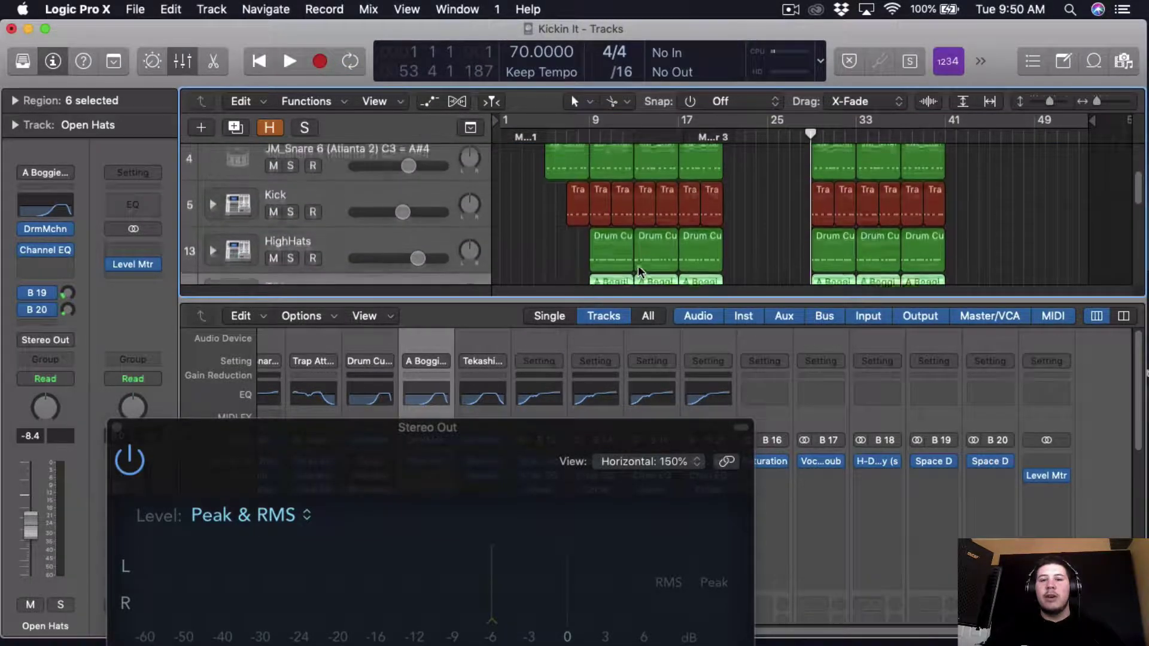
{"action": "left_click", "coordinate": [578, 133]}
{"action": "scroll", "coordinate": [551, 386], "scroll_direction": "down", "scroll_amount": 1}
{"action": "left_click_drag", "start_coordinate": [549, 426], "coordinate": [555, 202]}
{"action": "key", "text": "space"}
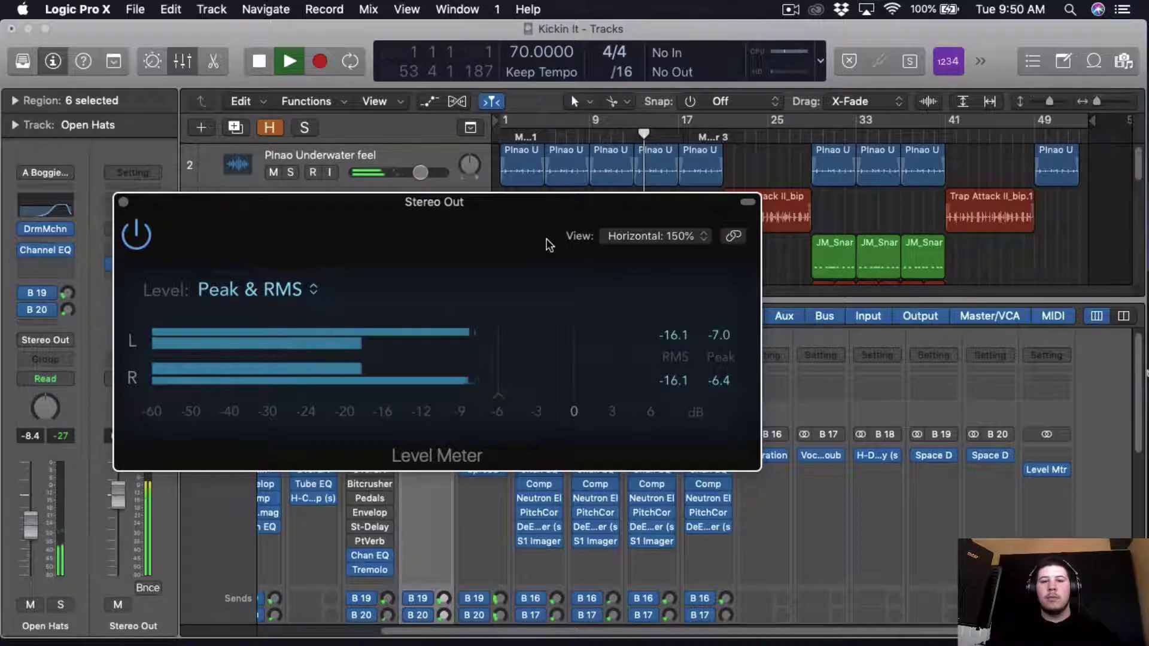
{"action": "key", "text": "space"}
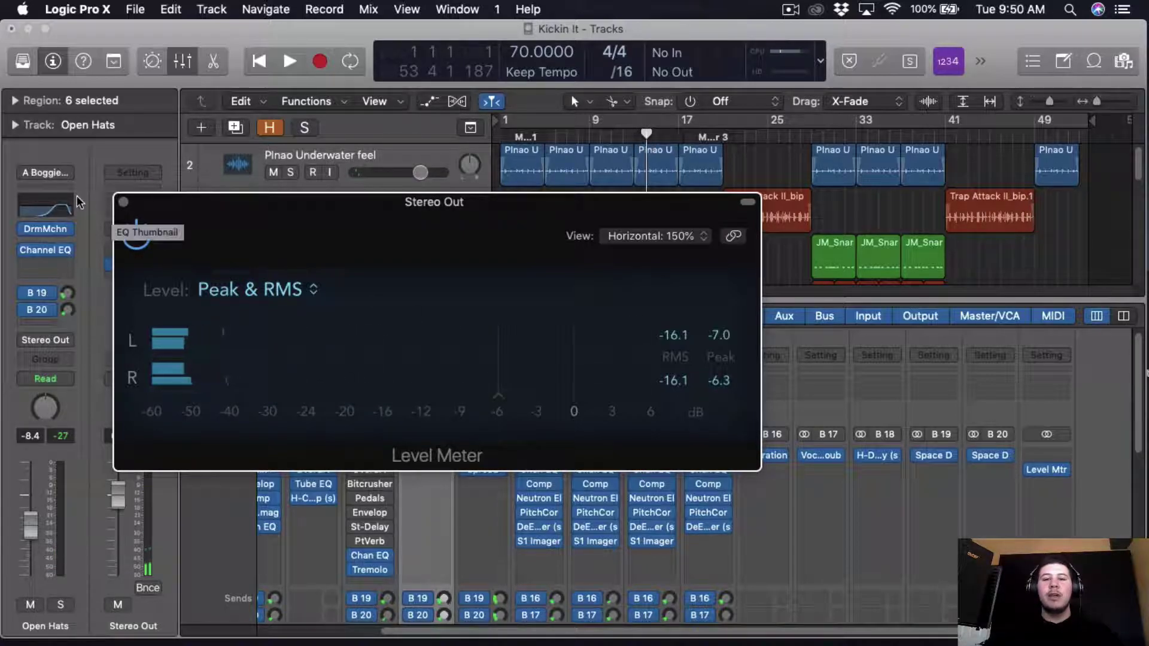
{"action": "left_click", "coordinate": [123, 203]}
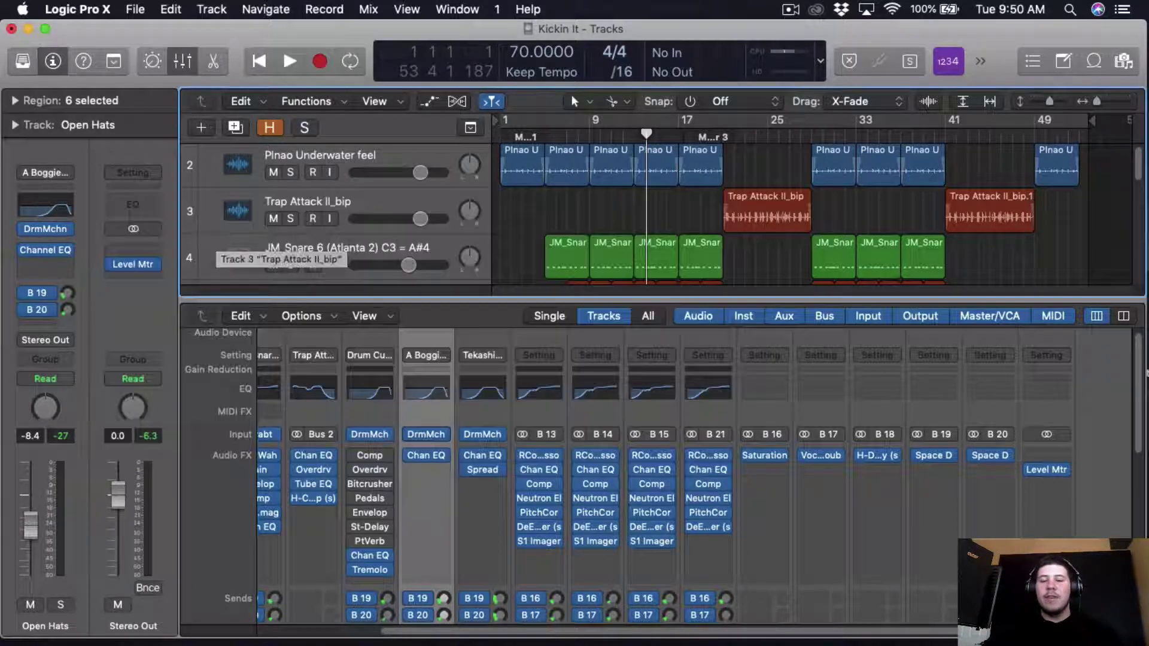
- Remove the Level Meter from Stereo Out and turn the full-song cycle range back on with the mixer closed
{"action": "left_click", "coordinate": [1064, 475]}
{"action": "left_click", "coordinate": [971, 322]}
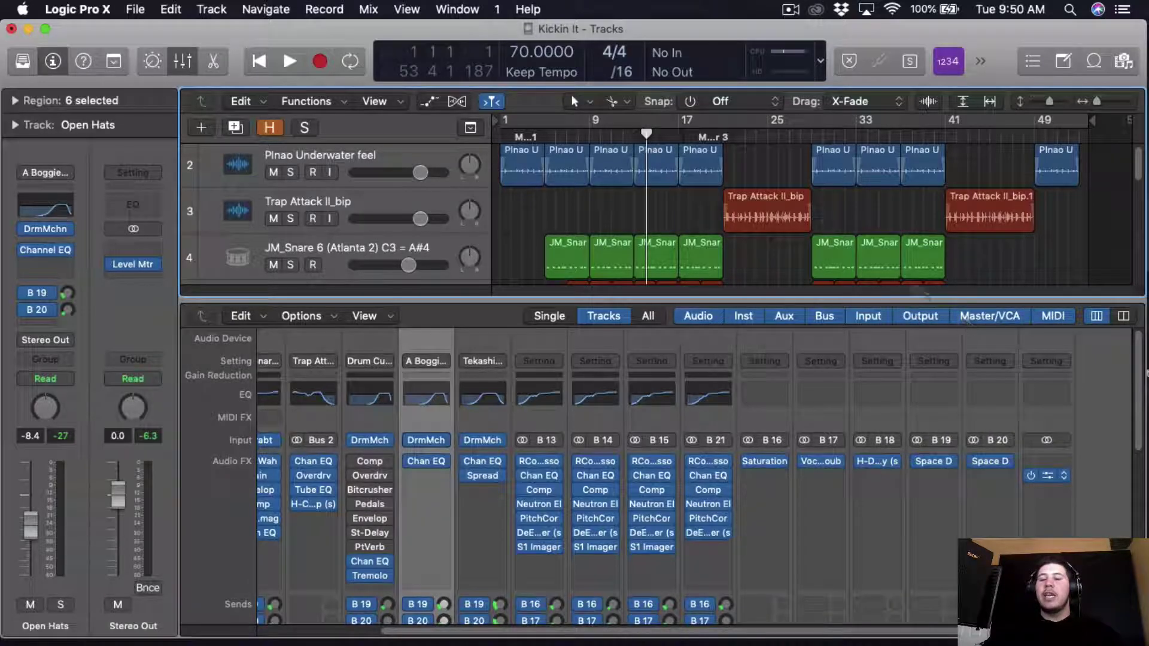
{"action": "left_click", "coordinate": [696, 116]}
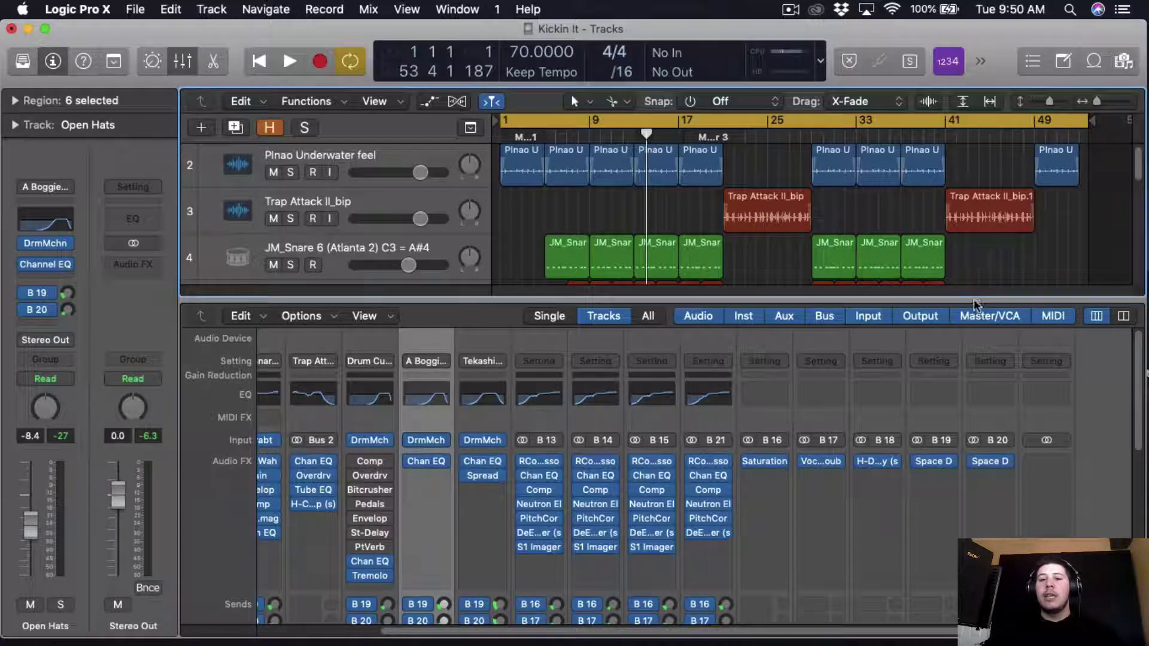
{"action": "key", "text": "x"}
- Set up a bounce of the project as a 24 Bit, 44100 interleaved Wave with no dithering and normalizing off
{"action": "scroll", "coordinate": [760, 419], "scroll_direction": "down", "scroll_amount": 3}
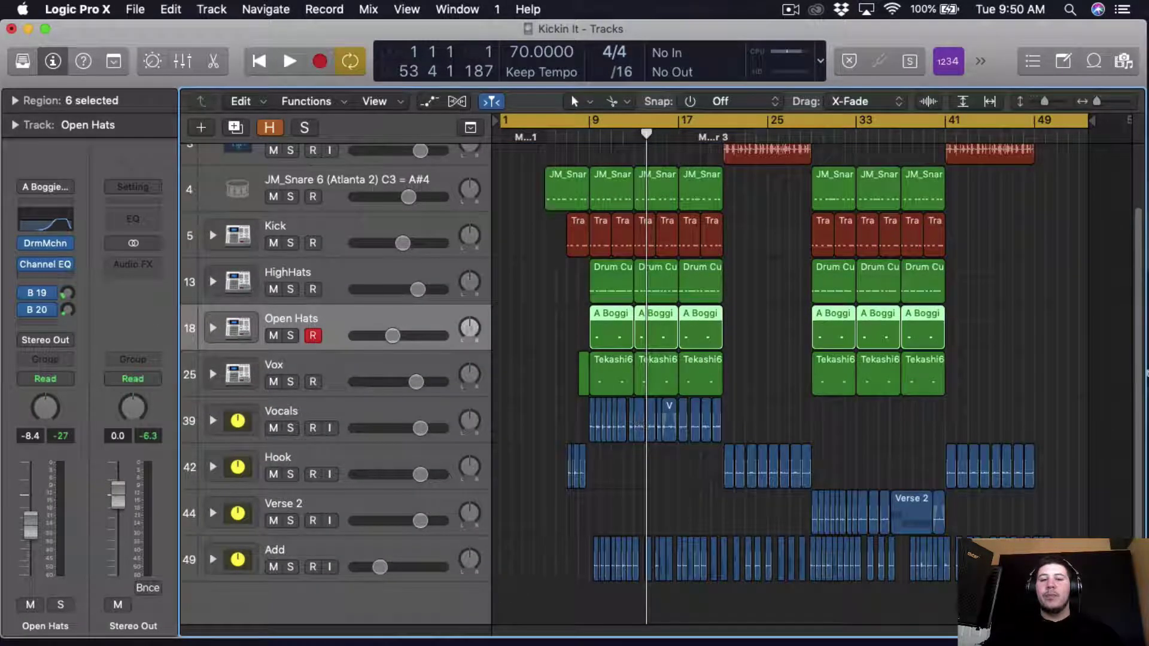
{"action": "left_click", "coordinate": [134, 7]}
{"action": "mouse_move", "coordinate": [177, 383]}
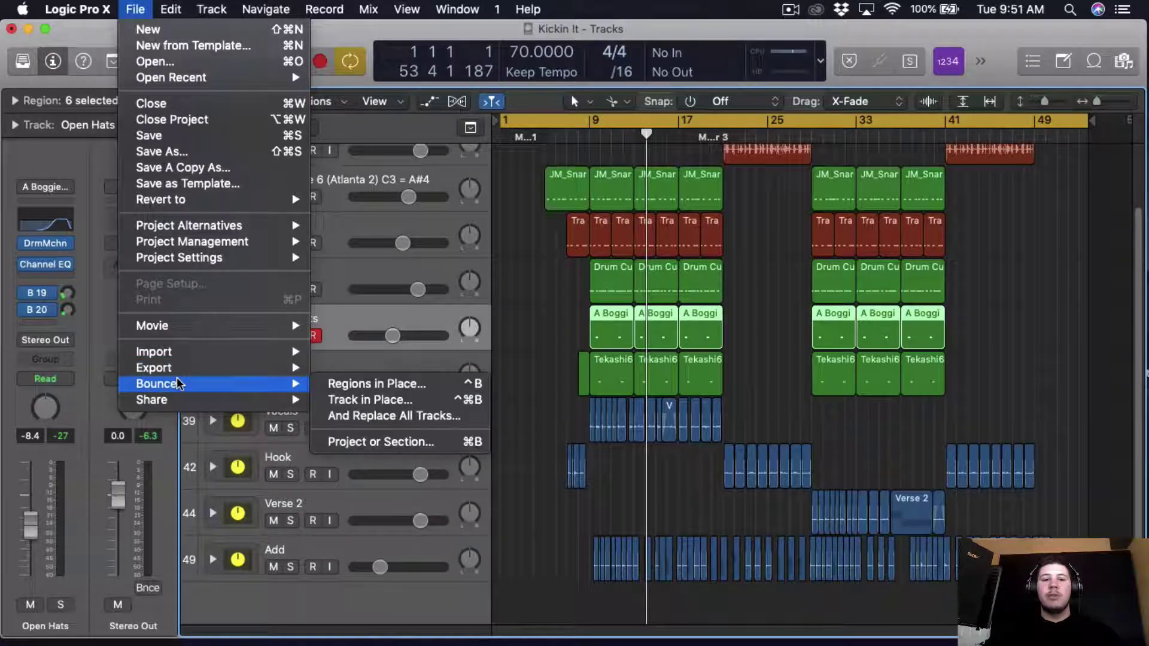
{"action": "left_click", "coordinate": [353, 444]}
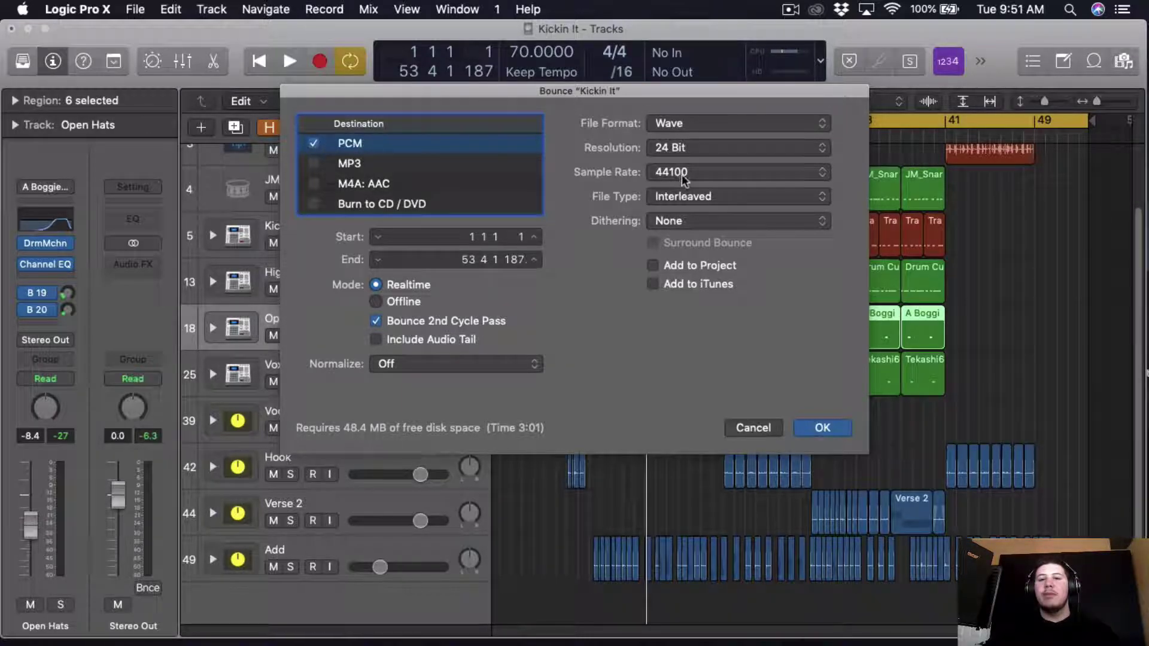
{"action": "left_click", "coordinate": [823, 427]}
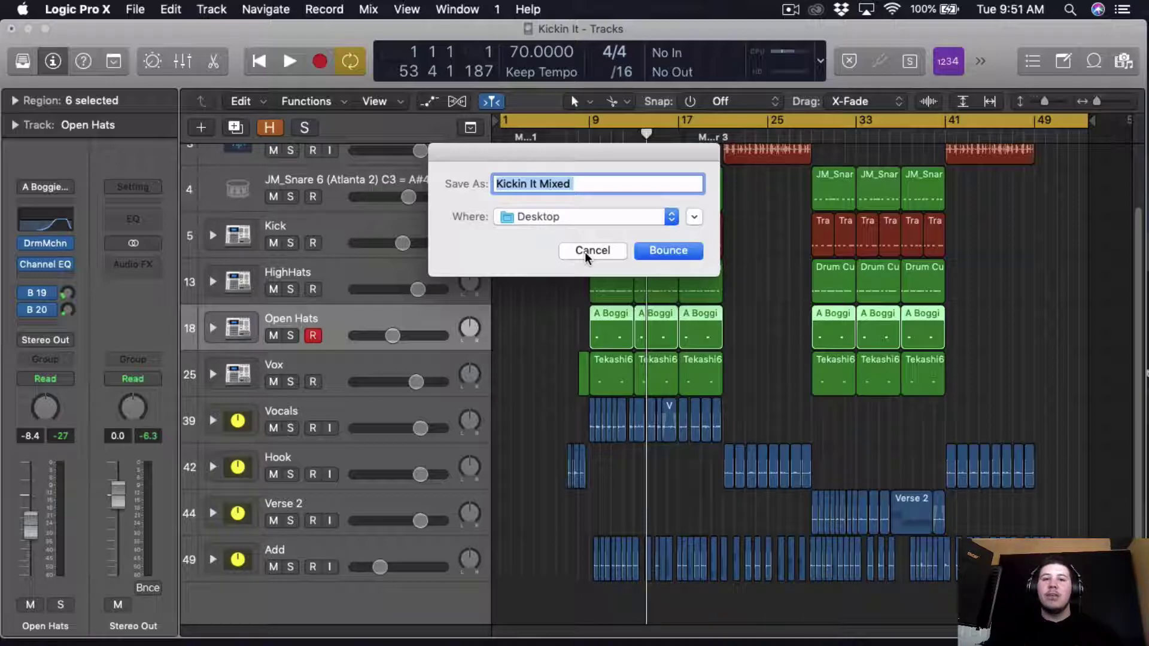
{"action": "left_click", "coordinate": [790, 12]}
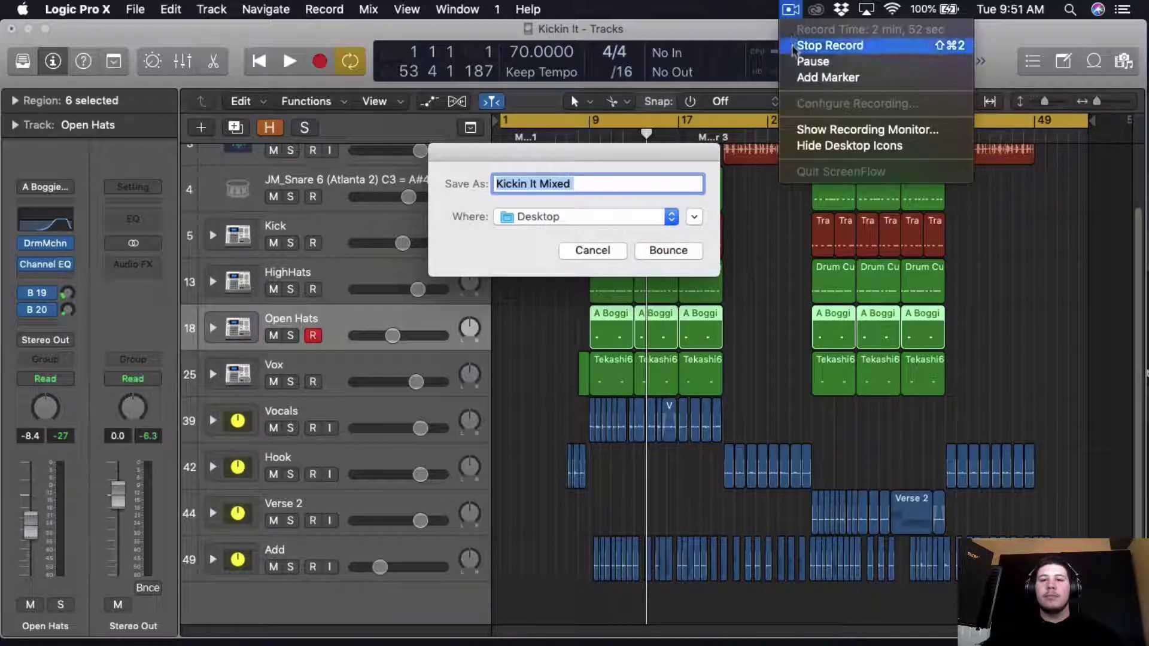
{"action": "left_click", "coordinate": [819, 57]}
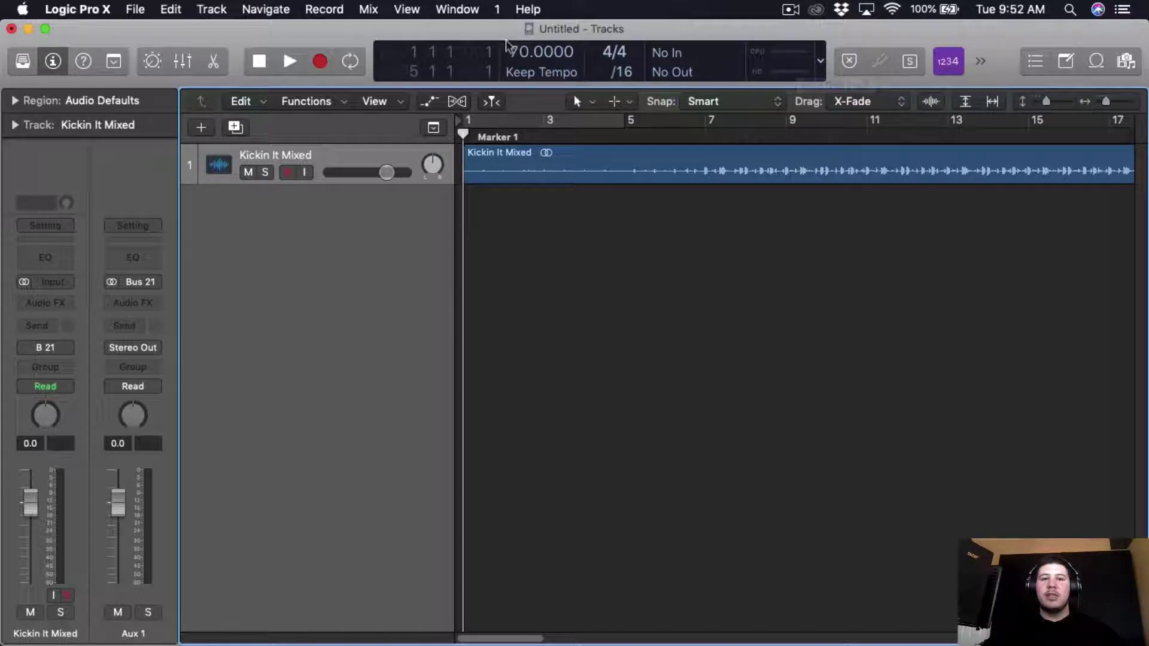
- Set the cycle range from bar 1 to bar 54 over the Kickin It Mixed region, leaving cycle mode off
{"action": "left_click_drag", "start_coordinate": [1105, 101], "coordinate": [1095, 99]}
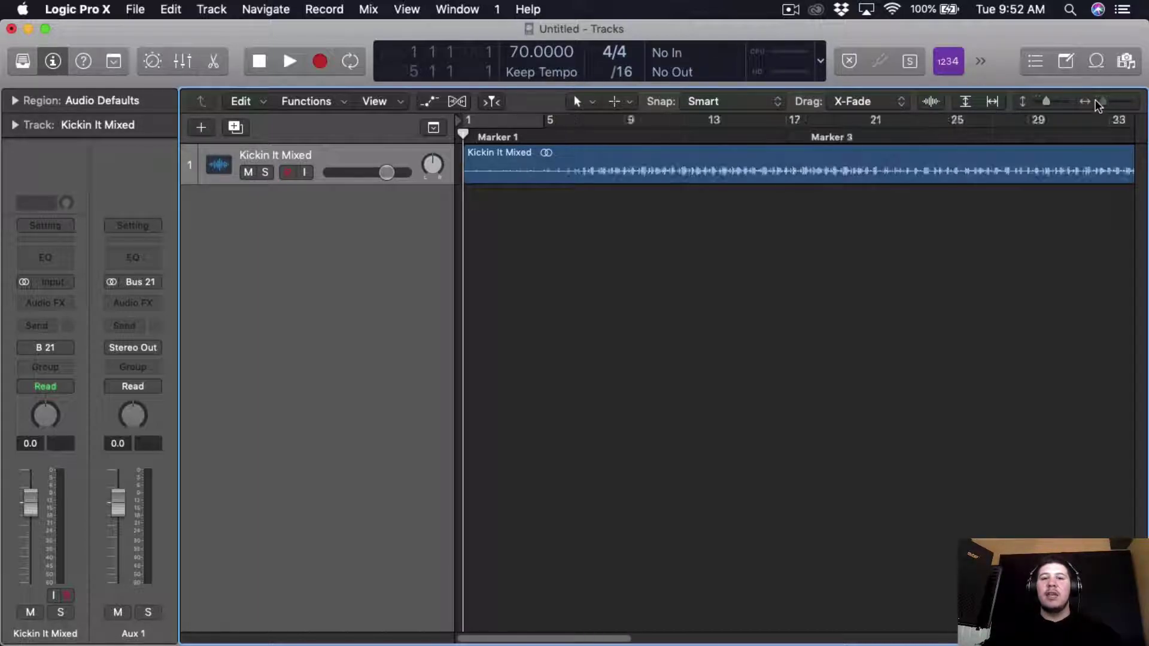
{"action": "left_click_drag", "start_coordinate": [989, 116], "coordinate": [389, 174]}
{"action": "left_click_drag", "start_coordinate": [1101, 101], "coordinate": [1111, 101]}
{"action": "scroll", "coordinate": [751, 179], "scroll_direction": "right", "scroll_amount": 1}
{"action": "left_click", "coordinate": [675, 121]}
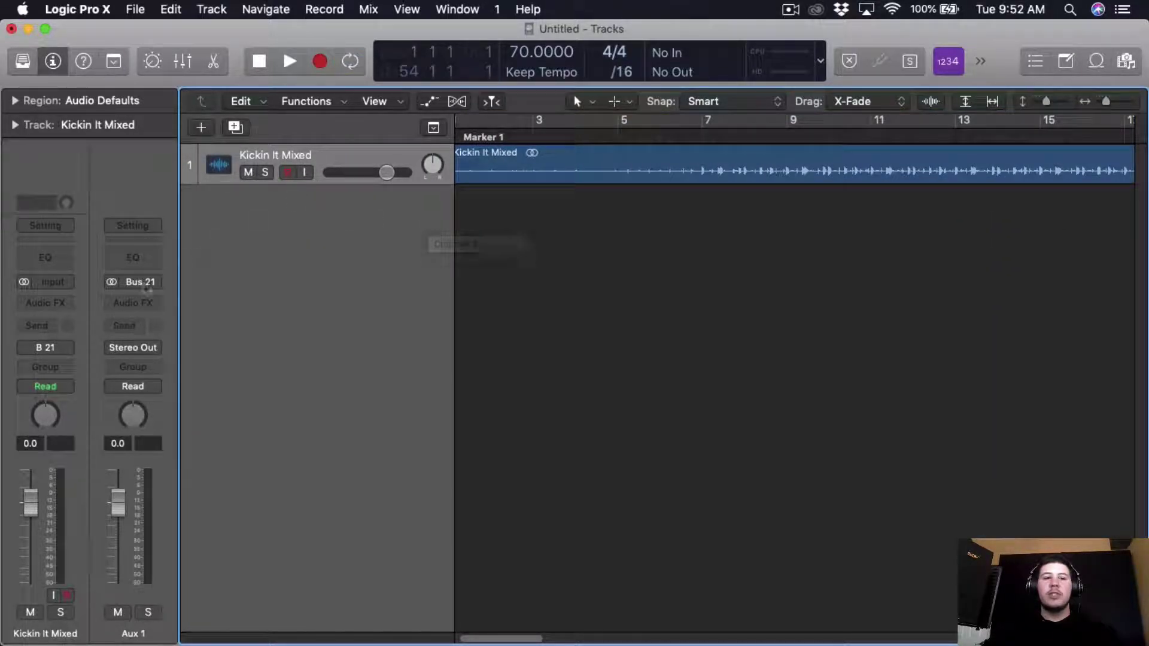
- Show the mixer with enough height for the channel slots and insert a Channel EQ on Stereo Out
{"action": "left_click", "coordinate": [183, 60]}
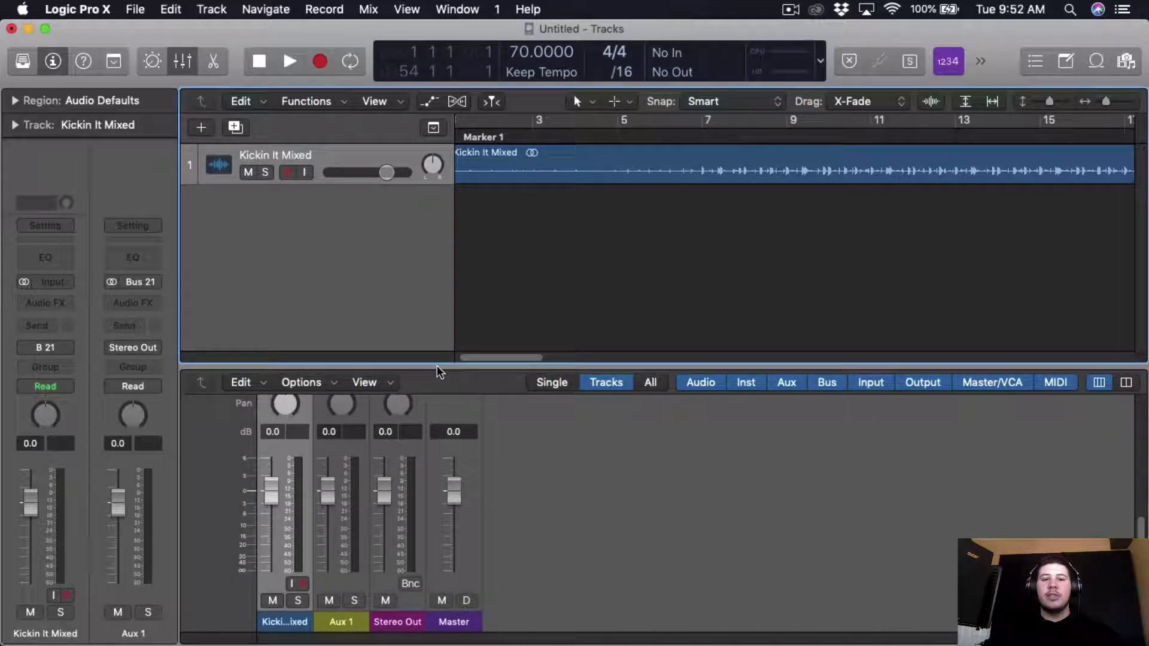
{"action": "left_click_drag", "start_coordinate": [437, 366], "coordinate": [436, 234]}
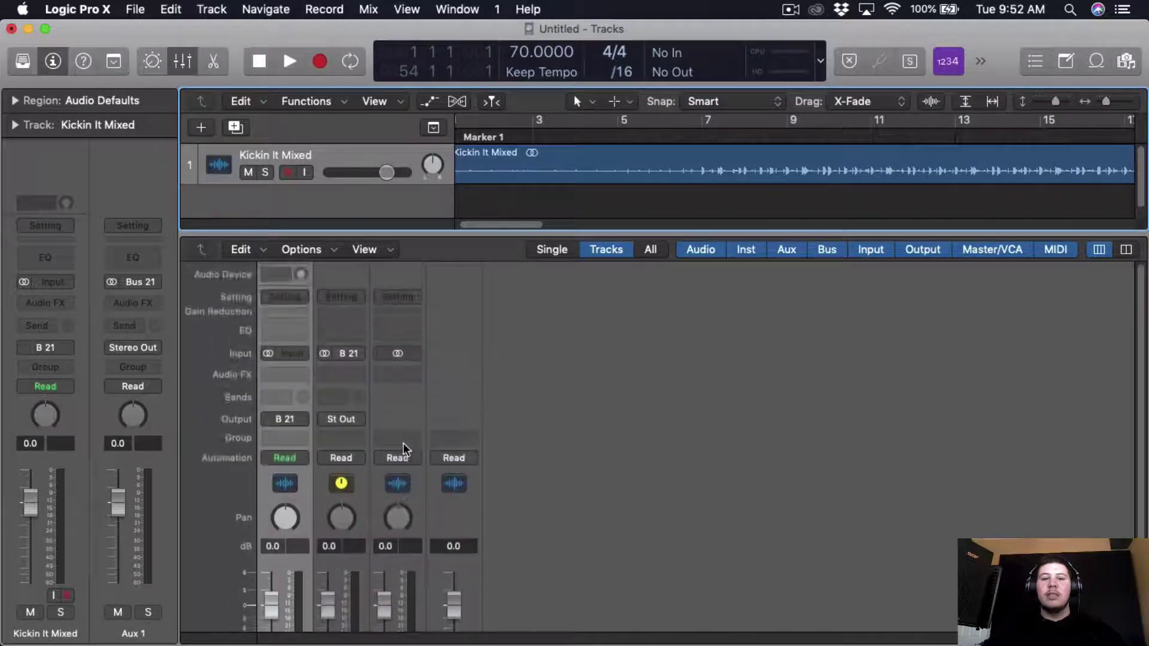
{"action": "left_click", "coordinate": [407, 326]}
{"action": "left_click", "coordinate": [408, 323]}
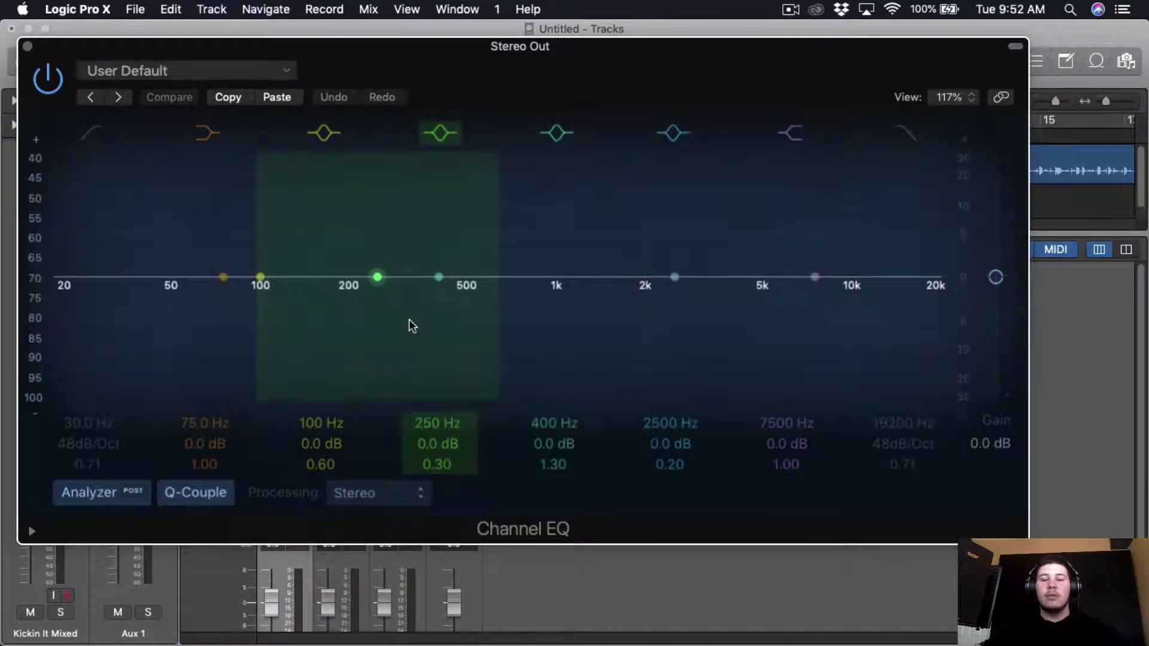
- Close the Channel EQ and remove it from the Stereo Out channel
{"action": "left_click", "coordinate": [27, 47]}
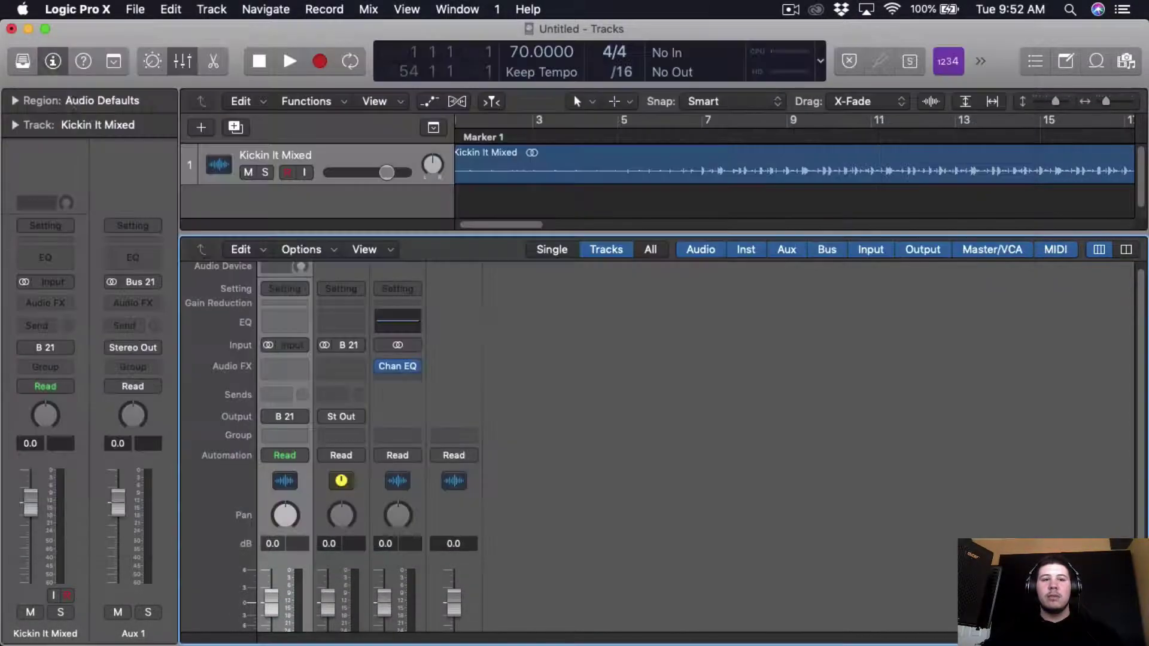
{"action": "left_click", "coordinate": [402, 366]}
{"action": "left_click", "coordinate": [419, 318]}
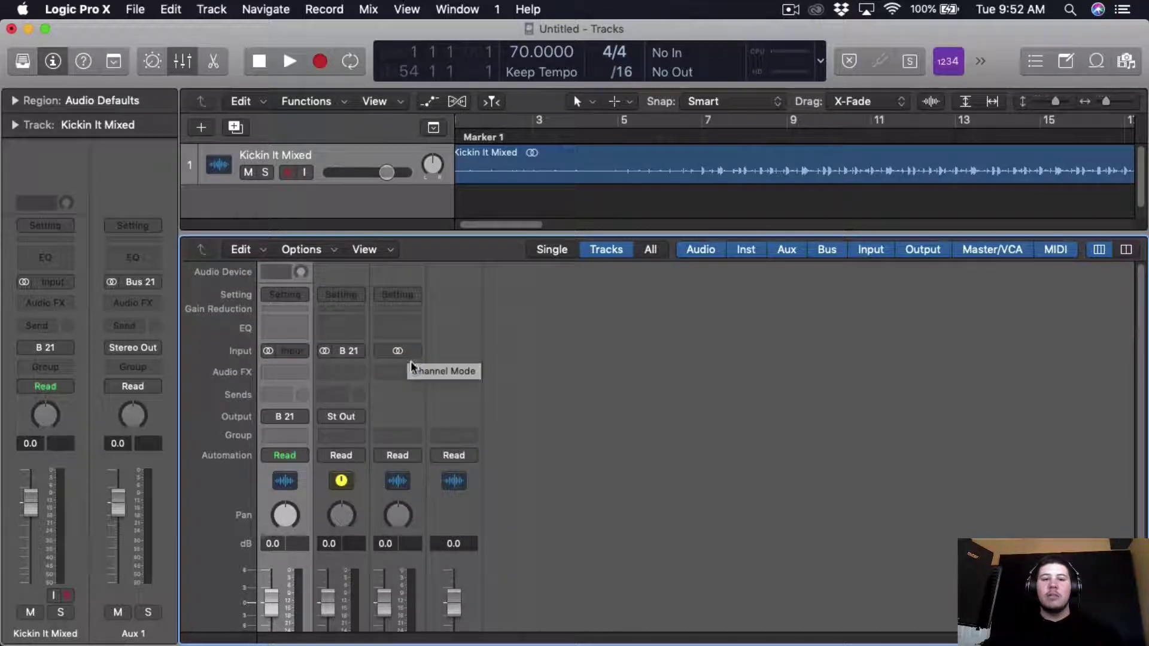
- Insert a stereo MultiMeter on Stereo Out and move its window clear of the mixer's channel strips
{"action": "left_click", "coordinate": [398, 368]}
{"action": "mouse_move", "coordinate": [412, 576]}
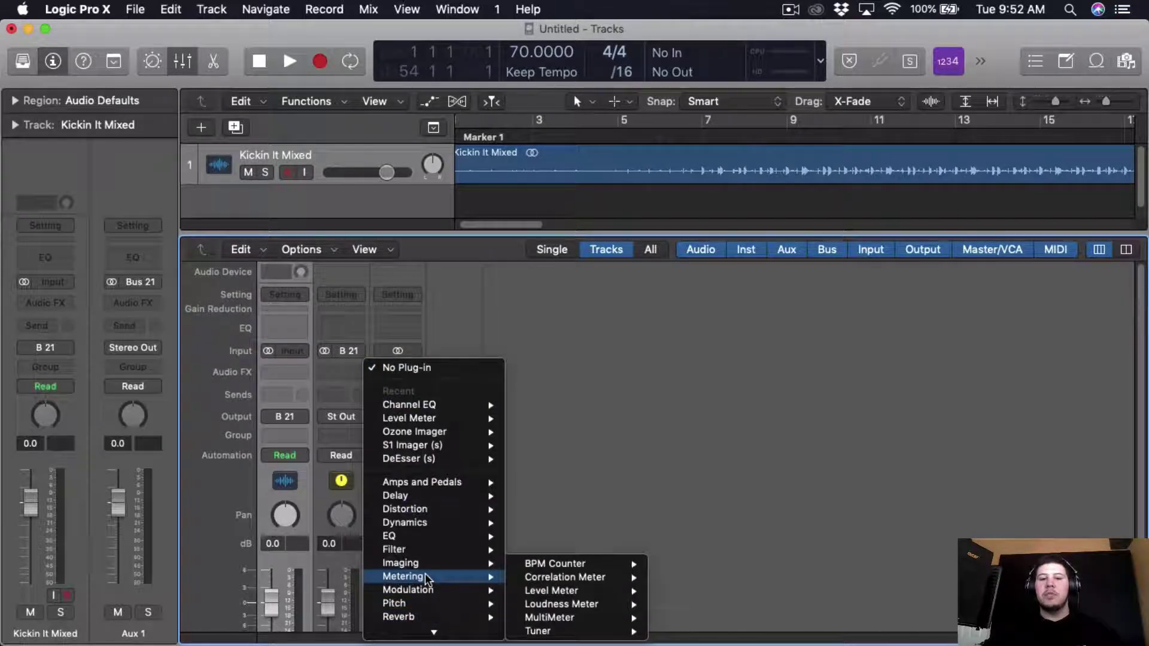
{"action": "mouse_move", "coordinate": [601, 622]}
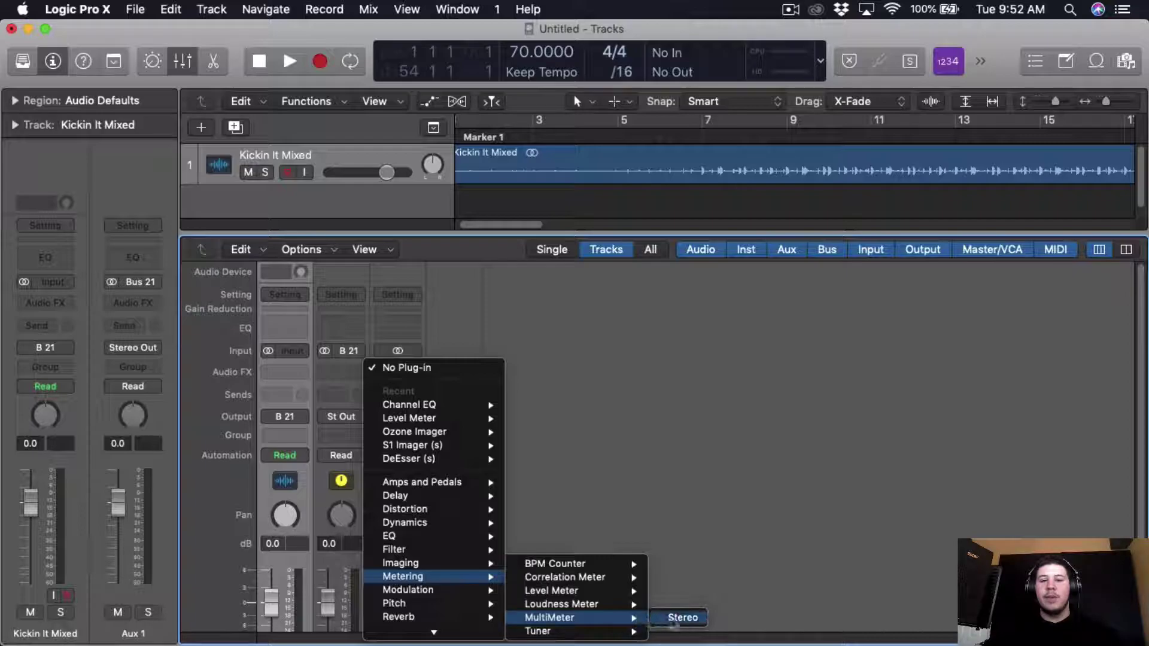
{"action": "left_click", "coordinate": [681, 624]}
{"action": "left_click_drag", "start_coordinate": [426, 82], "coordinate": [796, 82]}
- Add a stereo Loudness Meter below the MultiMeter on Stereo Out
{"action": "left_click", "coordinate": [381, 366]}
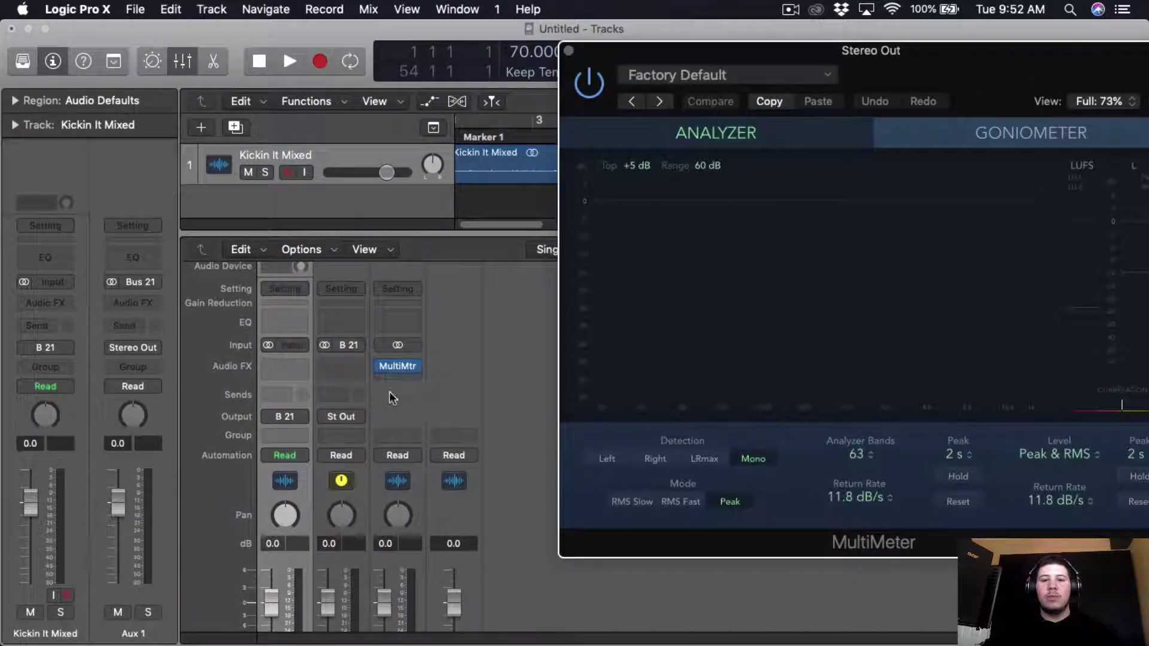
{"action": "left_click", "coordinate": [410, 380]}
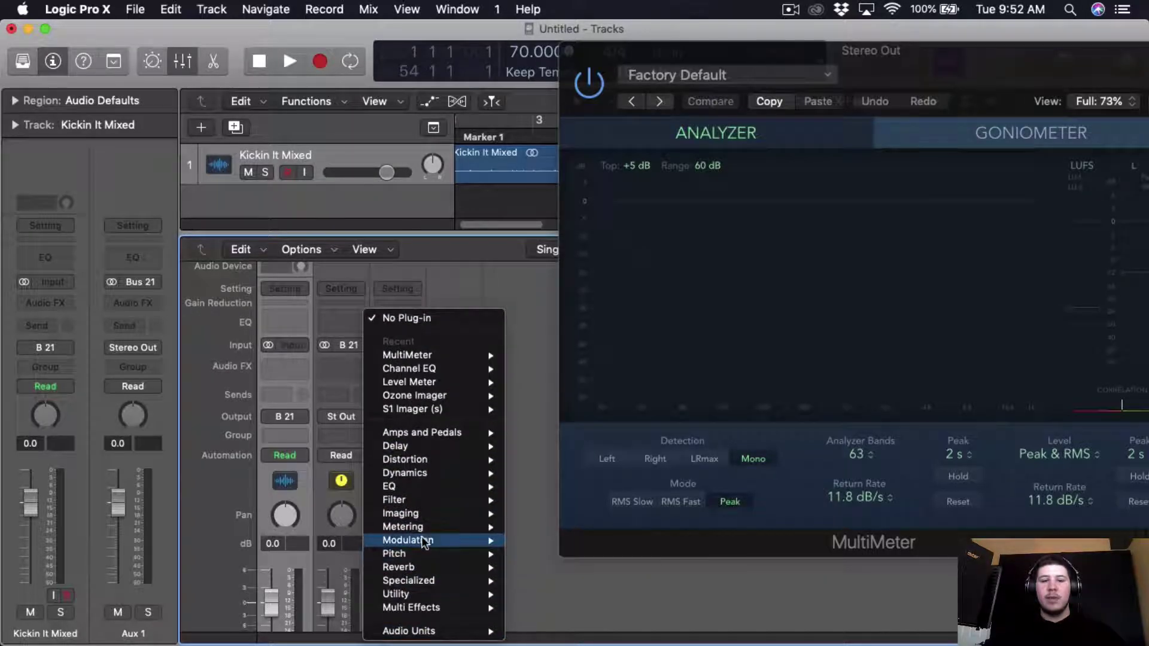
{"action": "mouse_move", "coordinate": [458, 528]}
{"action": "mouse_move", "coordinate": [569, 546]}
{"action": "mouse_move", "coordinate": [575, 566]}
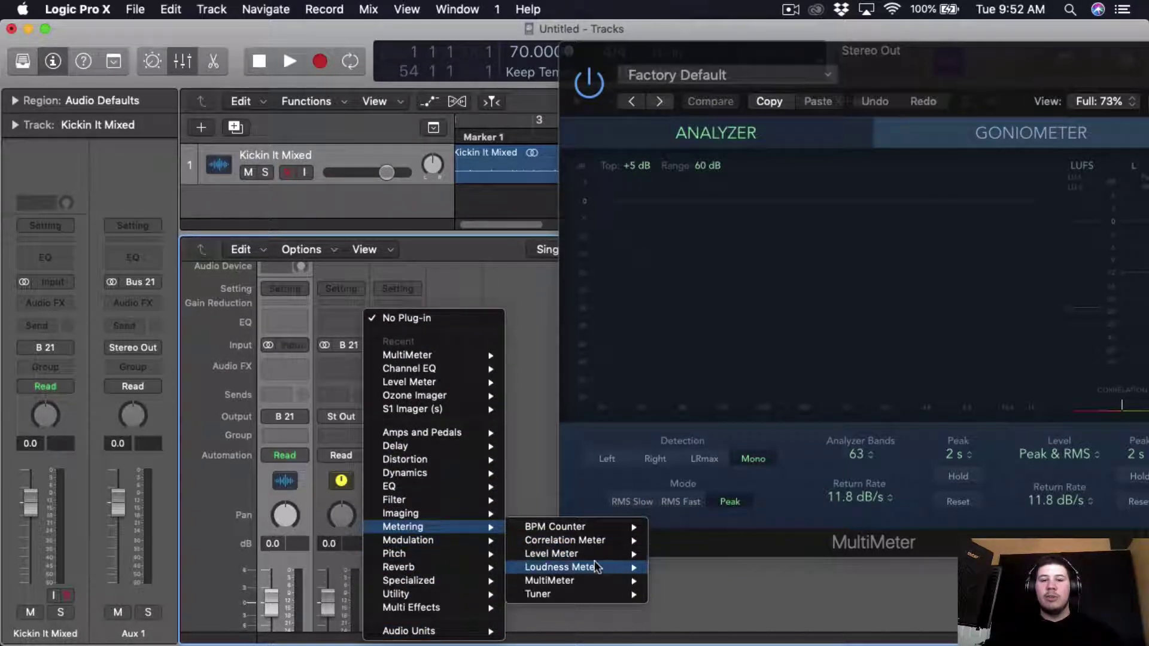
{"action": "left_click", "coordinate": [682, 566]}
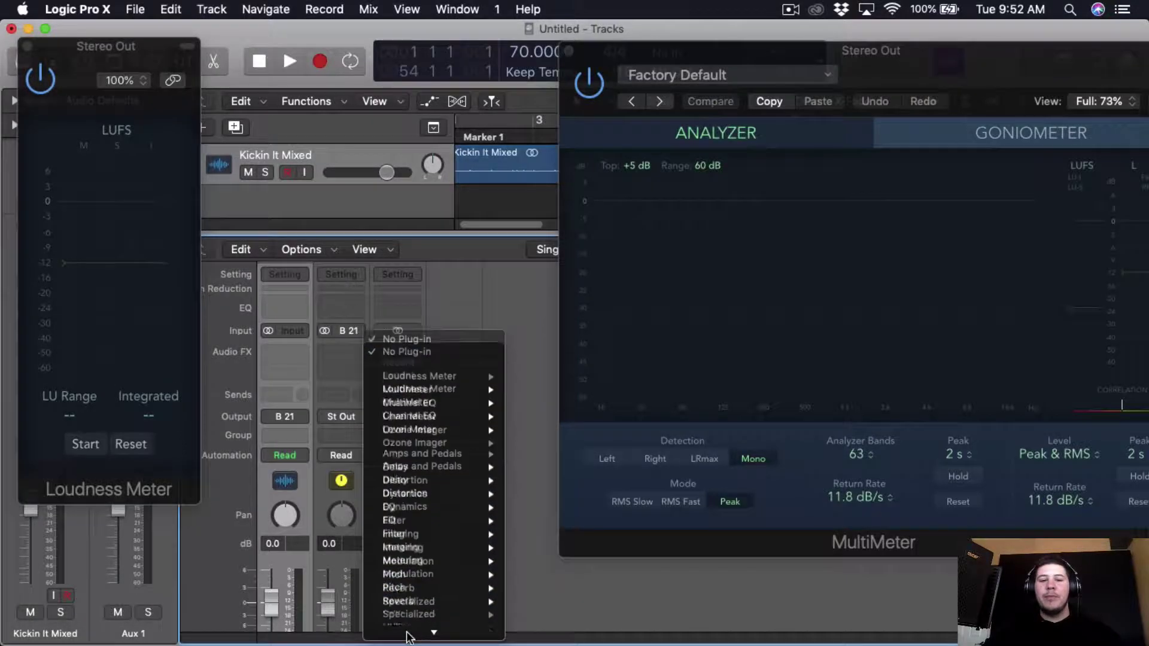
- Add a stereo Level Meter below the Loudness Meter on Stereo Out, with its level marker at -3 dB, and close its window
{"action": "mouse_move", "coordinate": [480, 555]}
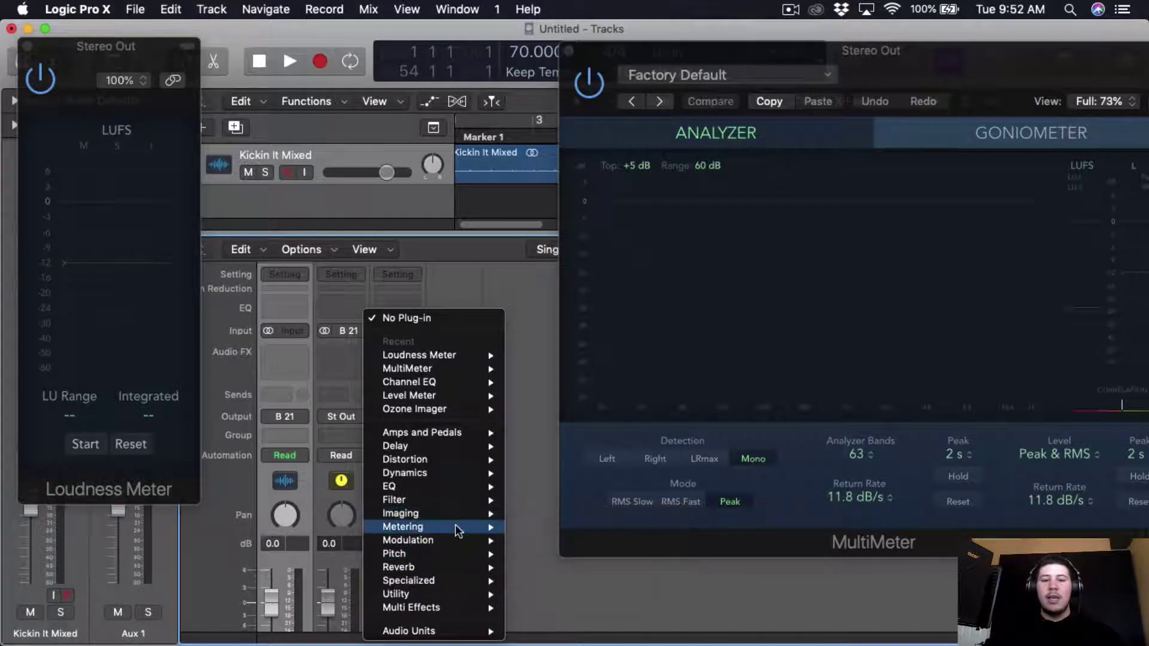
{"action": "mouse_move", "coordinate": [454, 525]}
{"action": "mouse_move", "coordinate": [600, 532]}
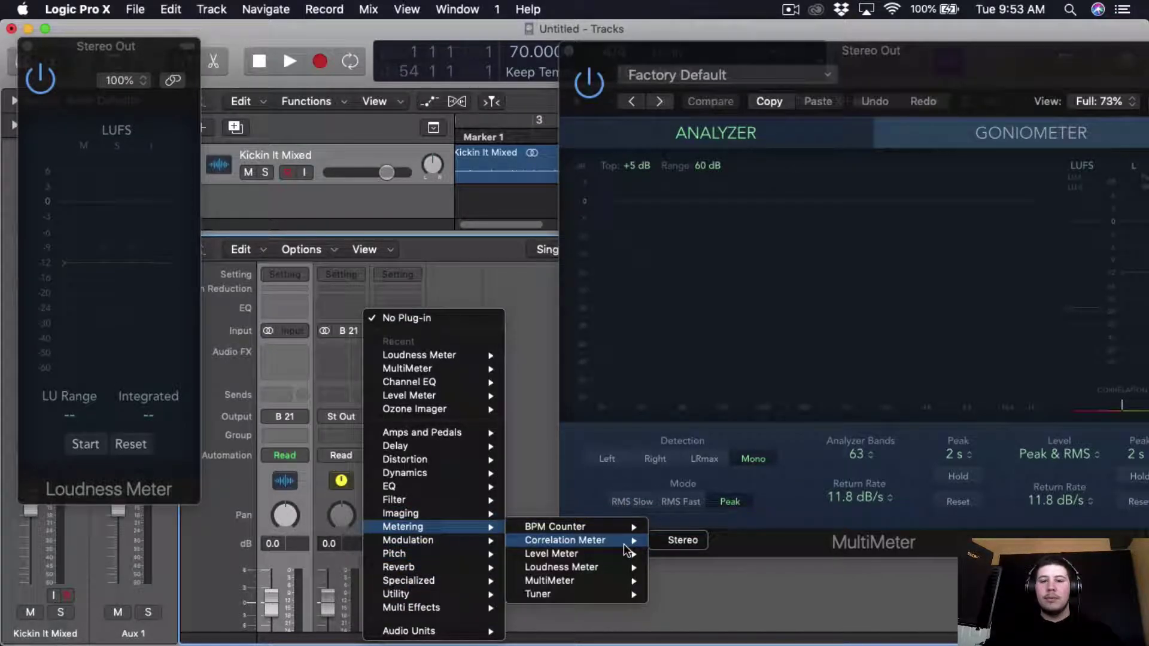
{"action": "mouse_move", "coordinate": [616, 555]}
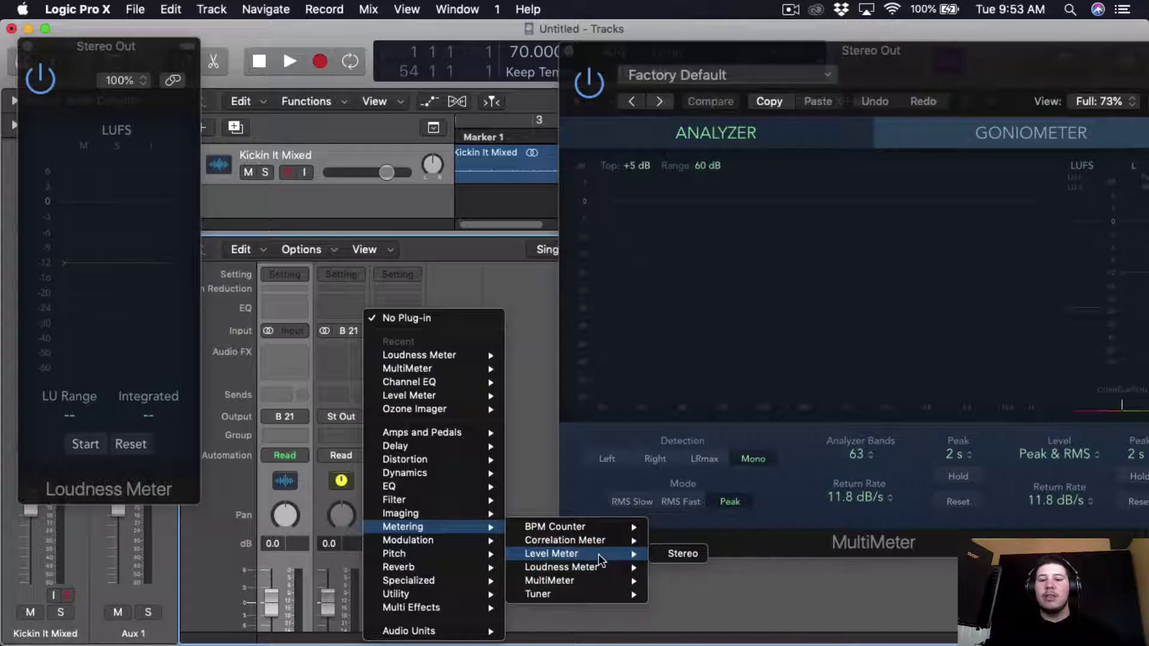
{"action": "left_click", "coordinate": [598, 554]}
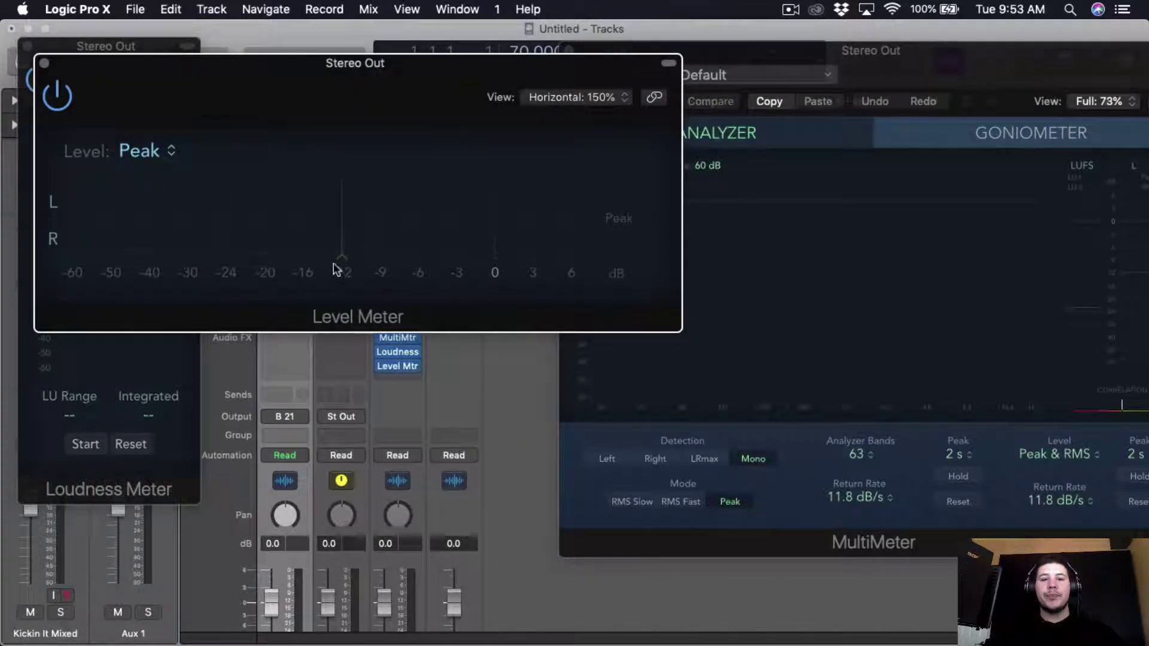
{"action": "left_click", "coordinate": [453, 275]}
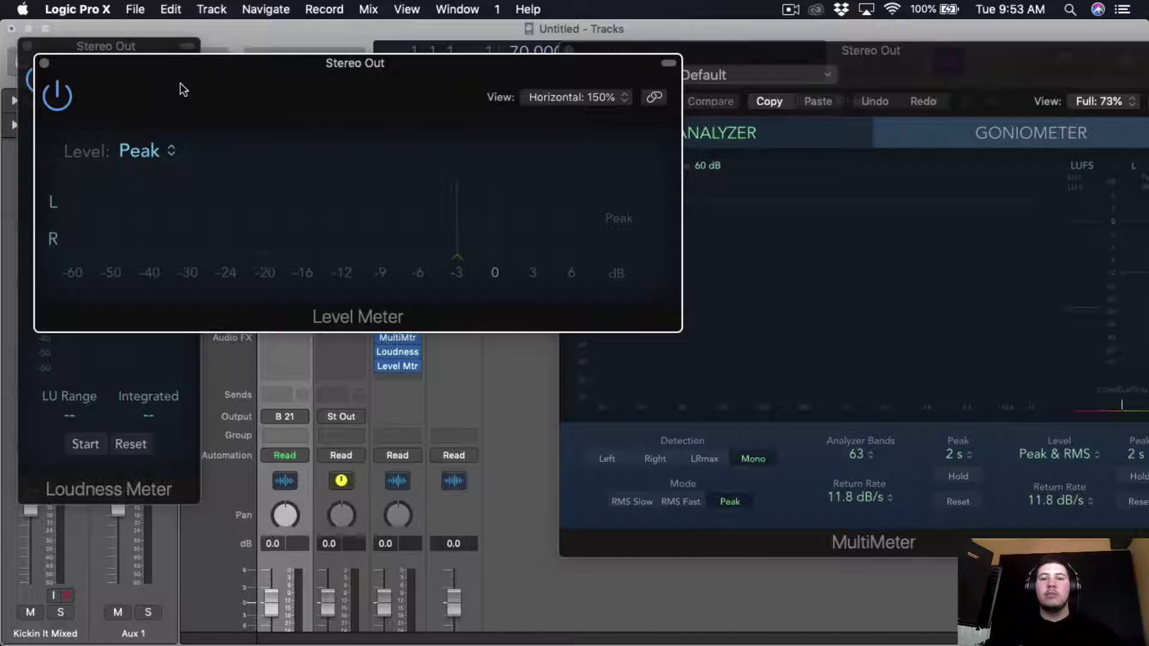
{"action": "key", "text": "super+w"}
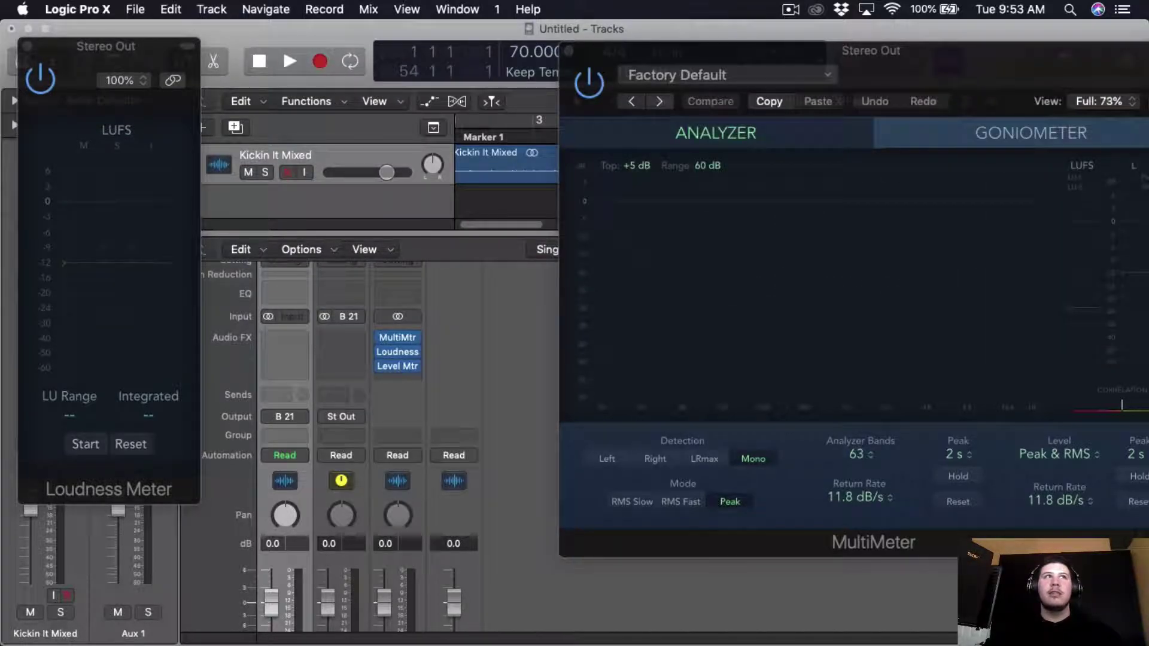
- Move the Loudness Meter window out of the project view and place the MultiMeter window over the mixer
{"action": "left_click_drag", "start_coordinate": [911, 75], "coordinate": [778, 95]}
{"action": "left_click_drag", "start_coordinate": [95, 57], "coordinate": [1147, 59]}
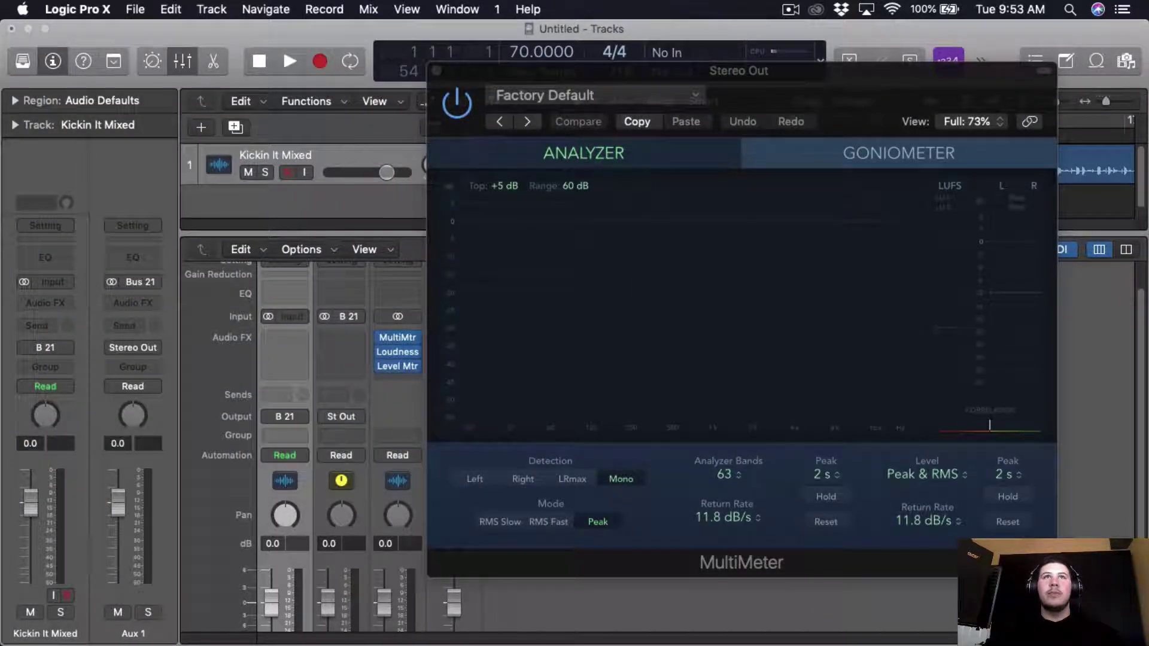
{"action": "left_click_drag", "start_coordinate": [828, 70], "coordinate": [496, 197]}
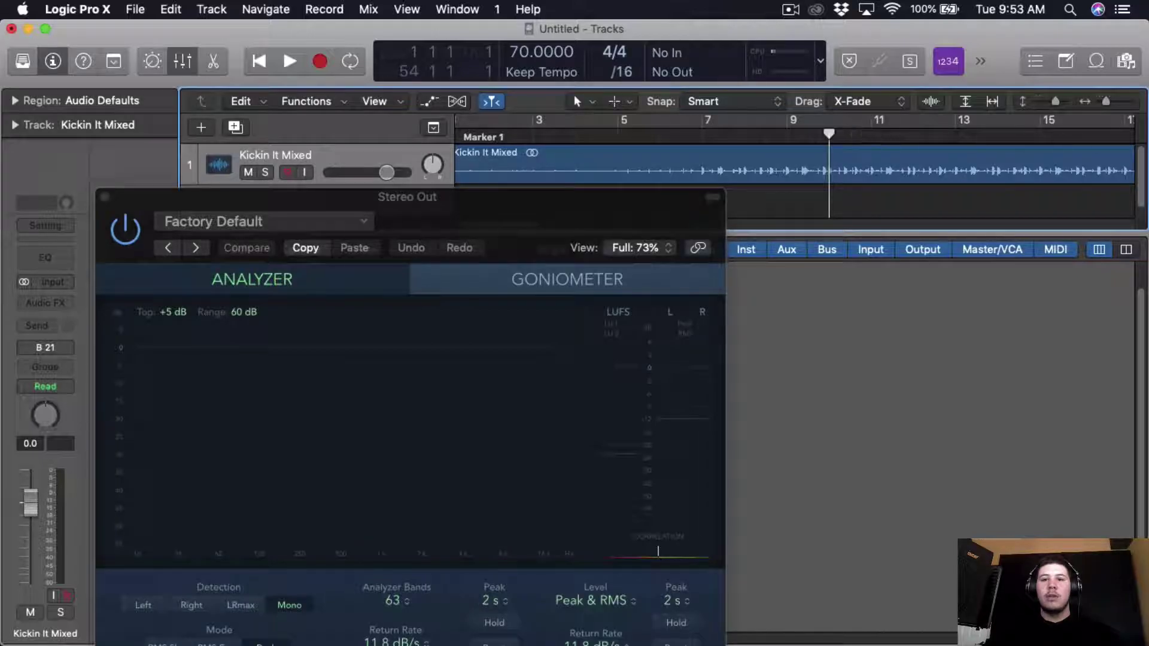
- Play the Kickin It Mixed region while examining its frequency balance and levels in the MultiMeter, and close the meter
{"action": "left_click", "coordinate": [518, 170]}
{"action": "left_click_drag", "start_coordinate": [508, 206], "coordinate": [510, 158]}
{"action": "key", "text": "space"}
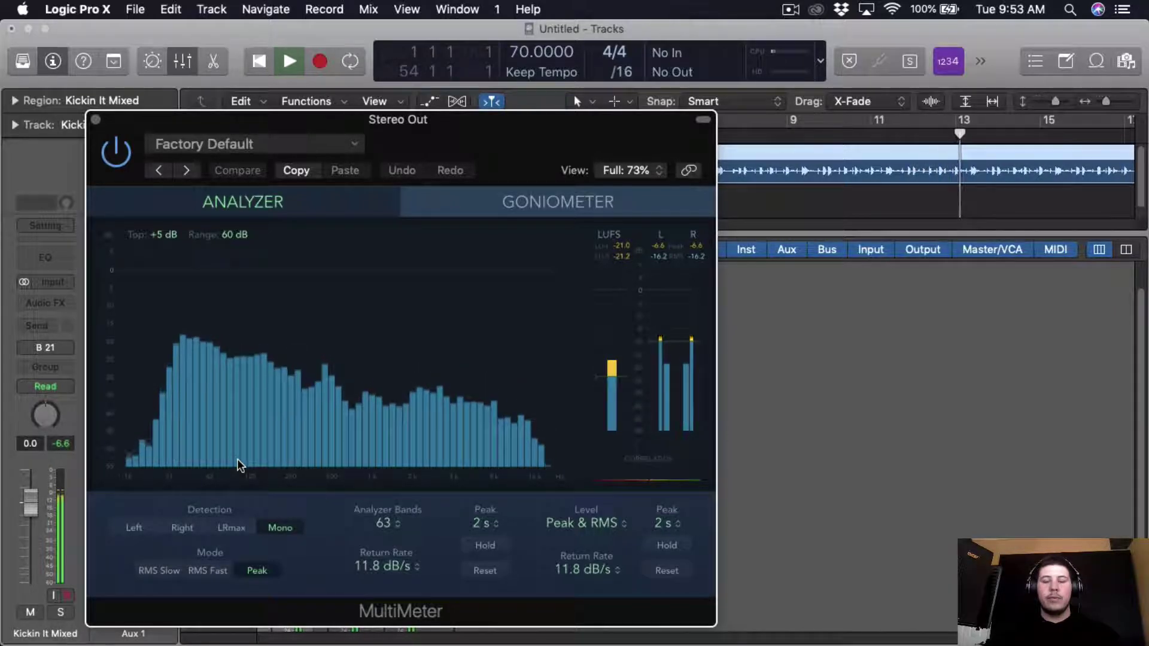
{"action": "key", "text": "space"}
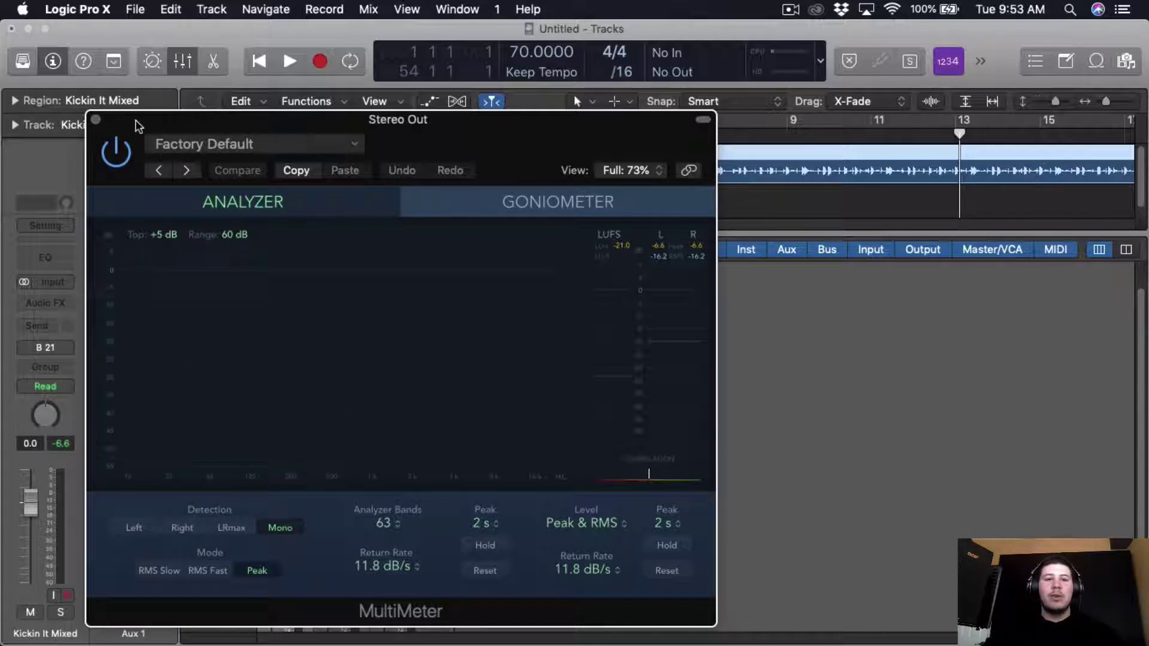
{"action": "left_click", "coordinate": [96, 119]}
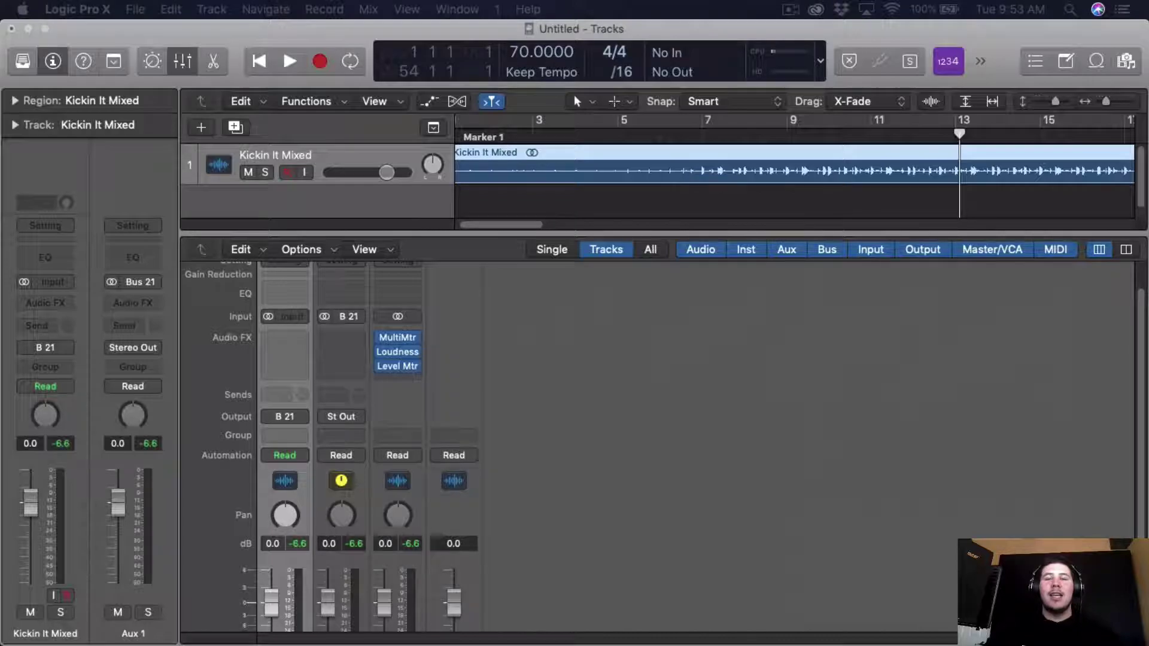
- Set a cycle range from bar 7 to bar 19 and insert a Vintage Tube EQ on the Kickin It Mixed channel
{"action": "left_click_drag", "start_coordinate": [756, 127], "coordinate": [1119, 122]}
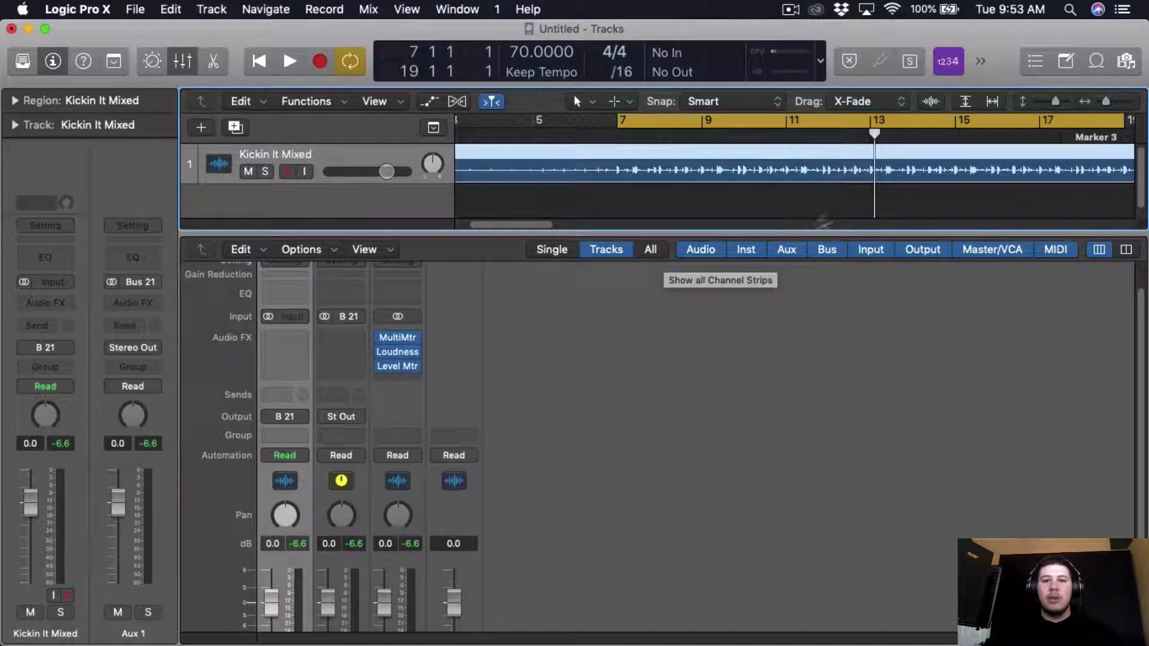
{"action": "scroll", "coordinate": [272, 395], "scroll_direction": "down", "scroll_amount": 1}
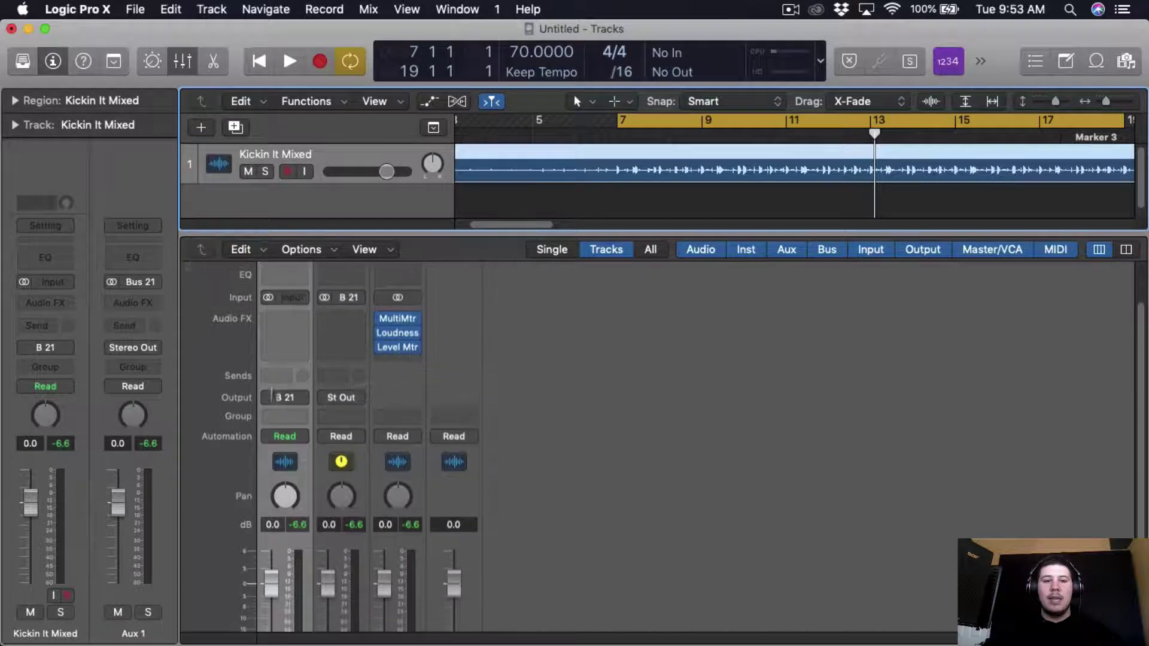
{"action": "left_click", "coordinate": [296, 330]}
{"action": "mouse_move", "coordinate": [333, 499]}
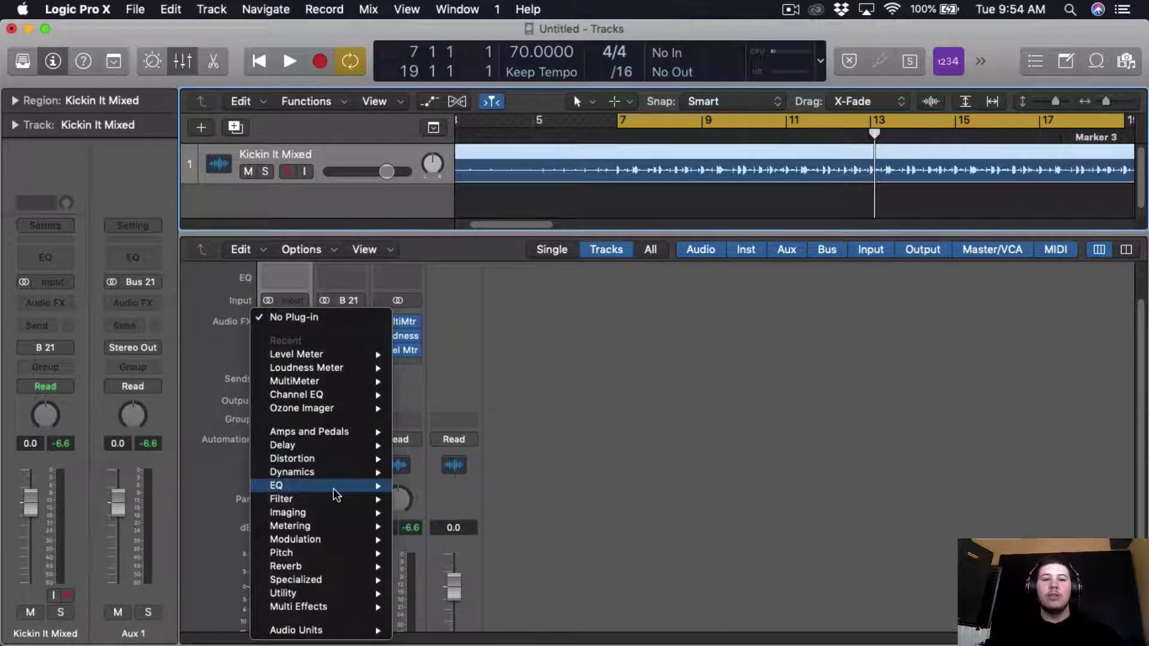
{"action": "mouse_move", "coordinate": [457, 539]}
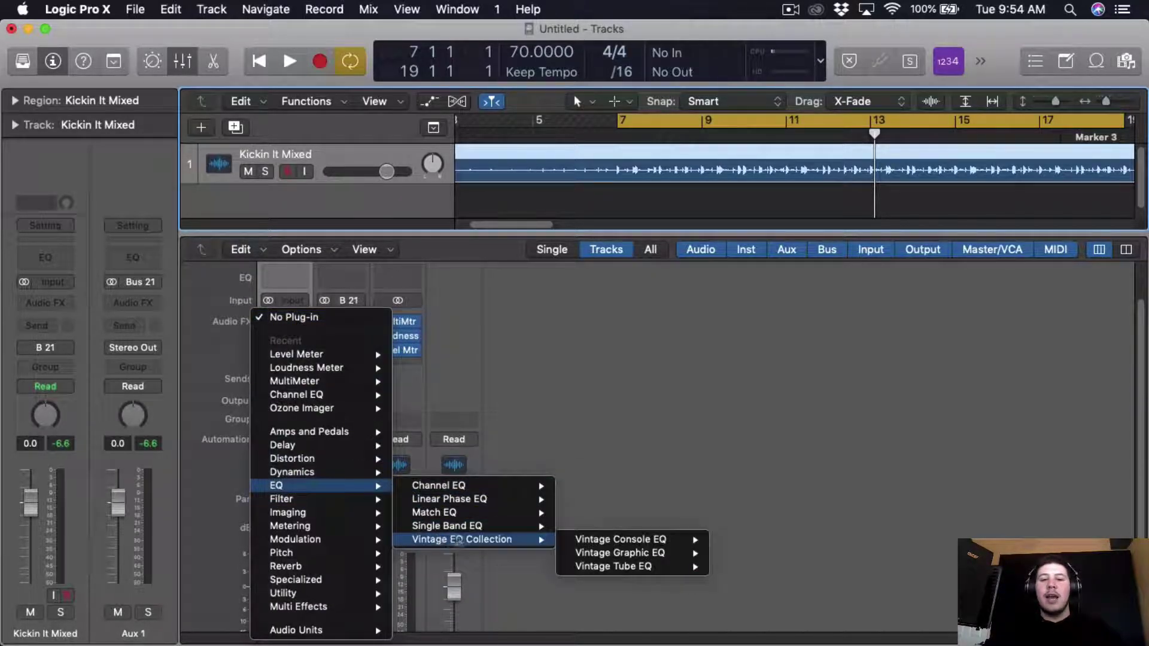
{"action": "mouse_move", "coordinate": [657, 557]}
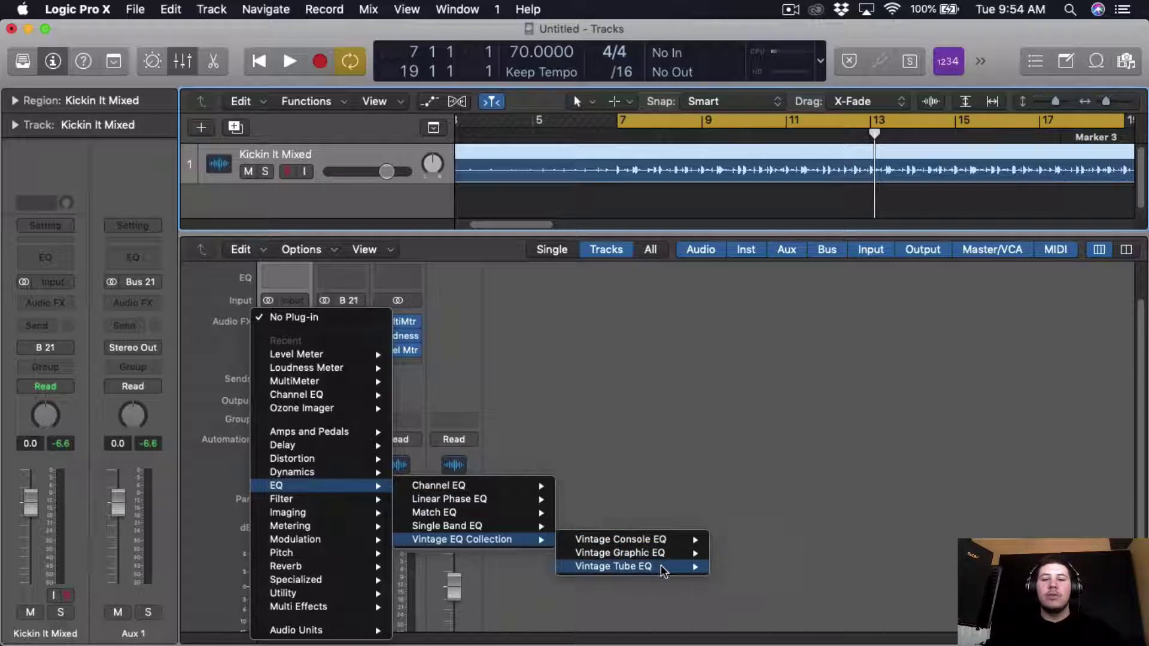
{"action": "left_click", "coordinate": [740, 566]}
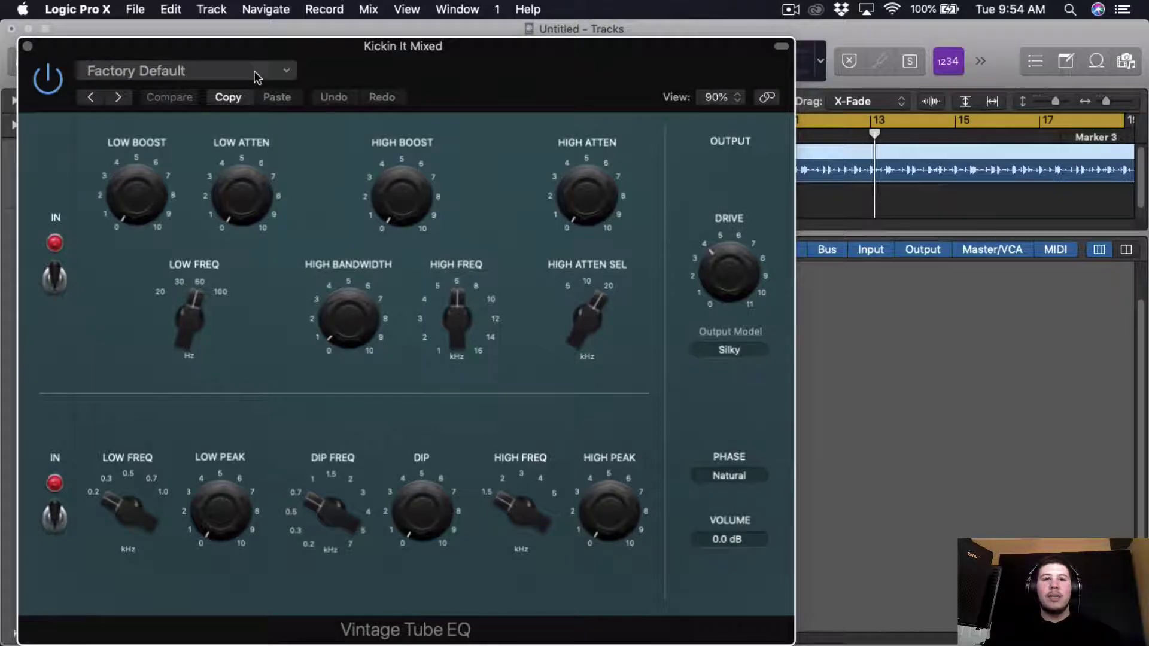
- Load the Master Shine preset from the Mix Bus presets into the Vintage Tube EQ and reposition its window
{"action": "left_click", "coordinate": [256, 76]}
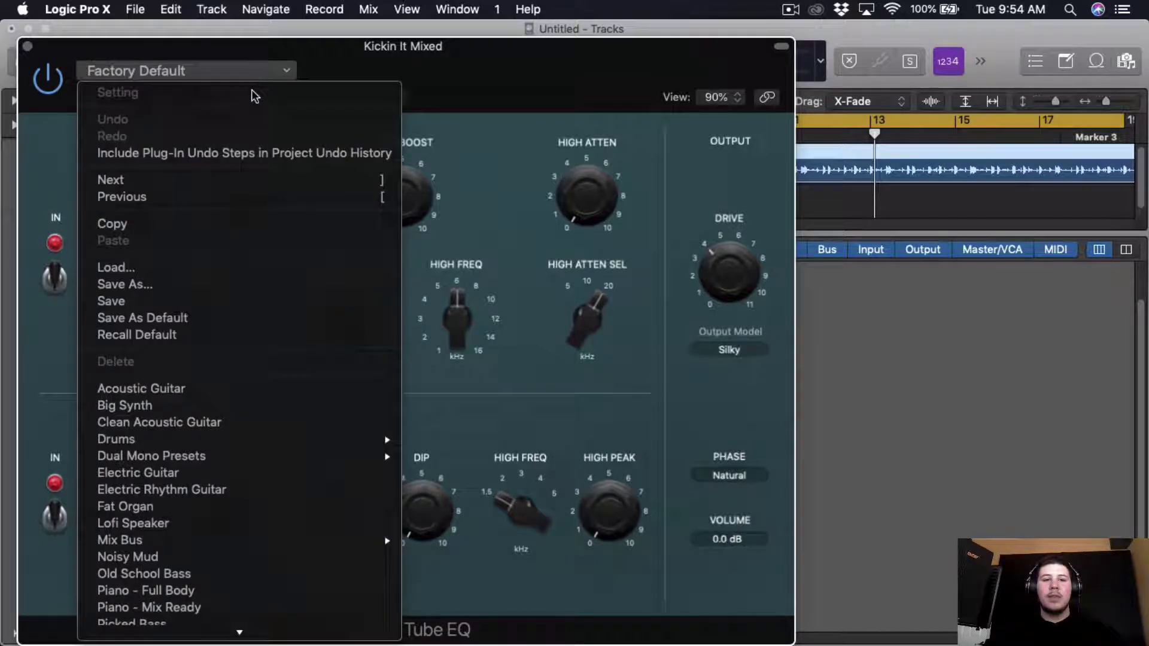
{"action": "mouse_move", "coordinate": [233, 543]}
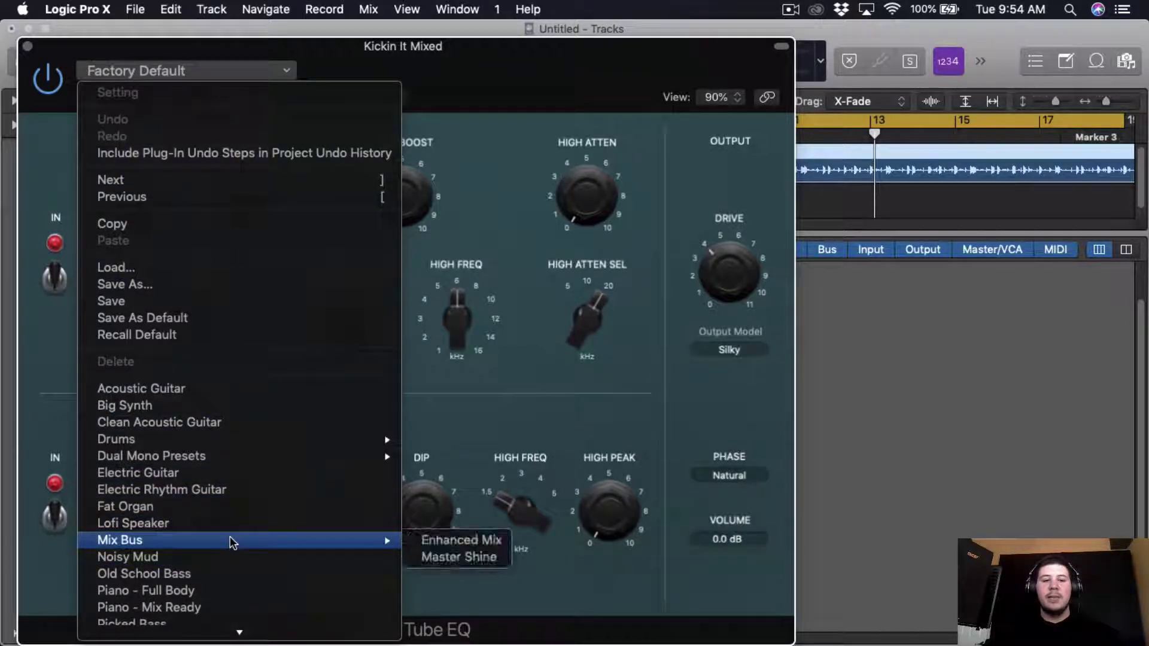
{"action": "left_click", "coordinate": [459, 556]}
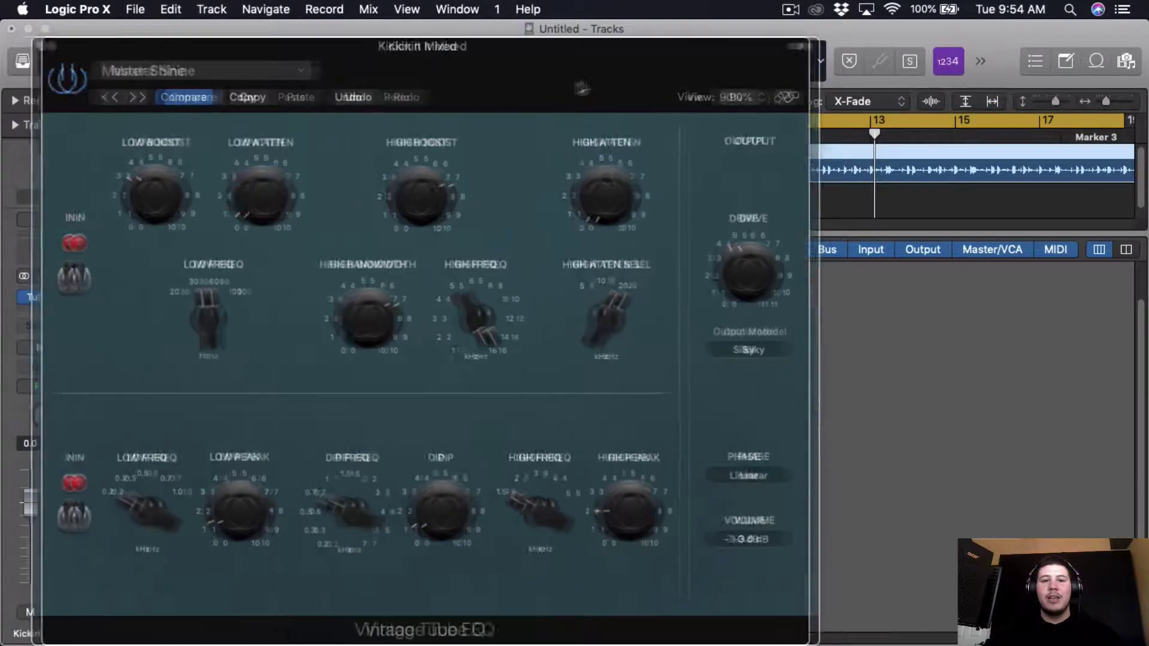
{"action": "left_click_drag", "start_coordinate": [552, 111], "coordinate": [350, 115]}
{"action": "left_click", "coordinate": [579, 129]}
- Turn cycle mode off and audition the mix with the Vintage Tube EQ on and bypassed, closing the plug-in when done
{"action": "key", "text": "c"}
{"action": "key", "text": "space"}
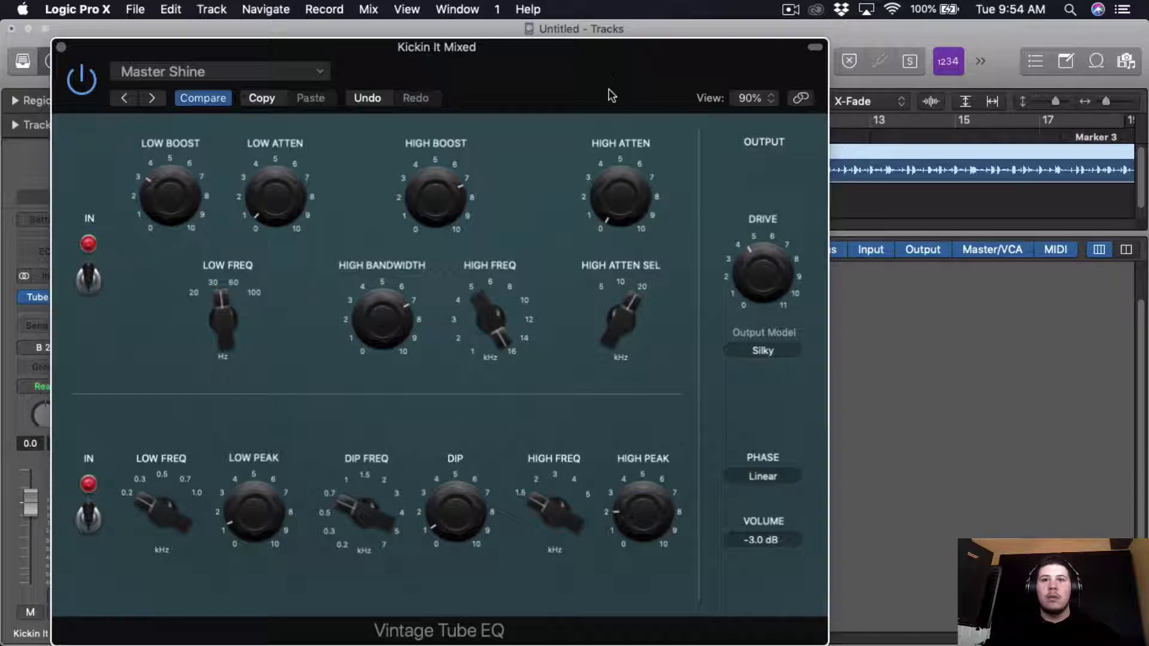
{"action": "left_click_drag", "start_coordinate": [601, 82], "coordinate": [611, 64]}
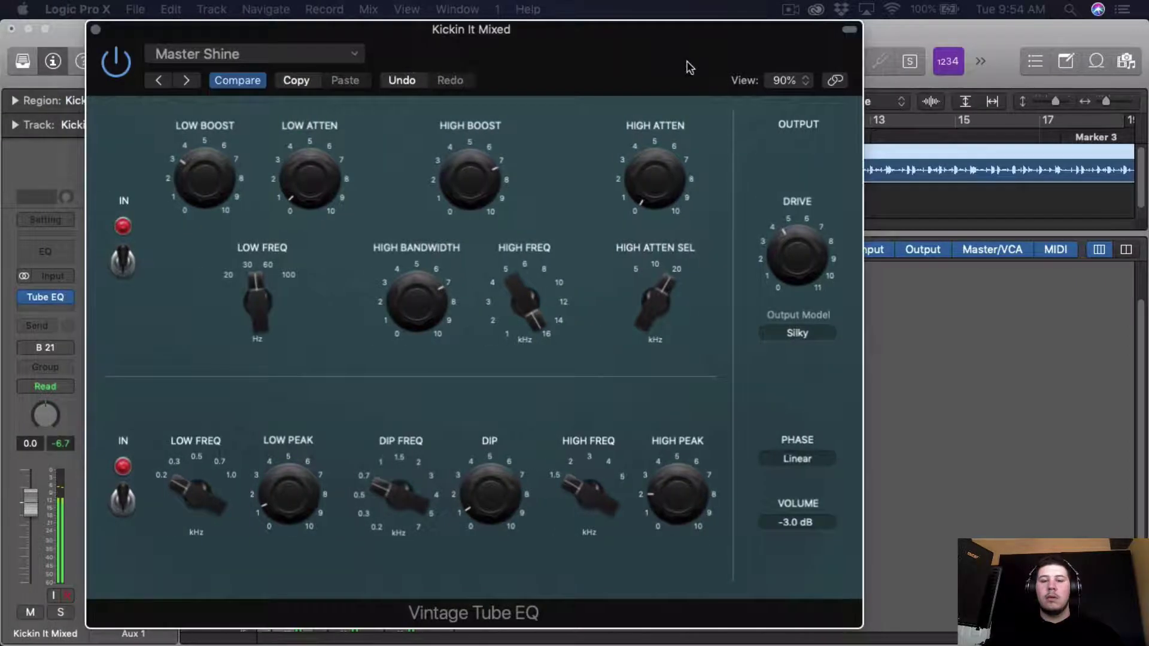
{"action": "left_click", "coordinate": [499, 166]}
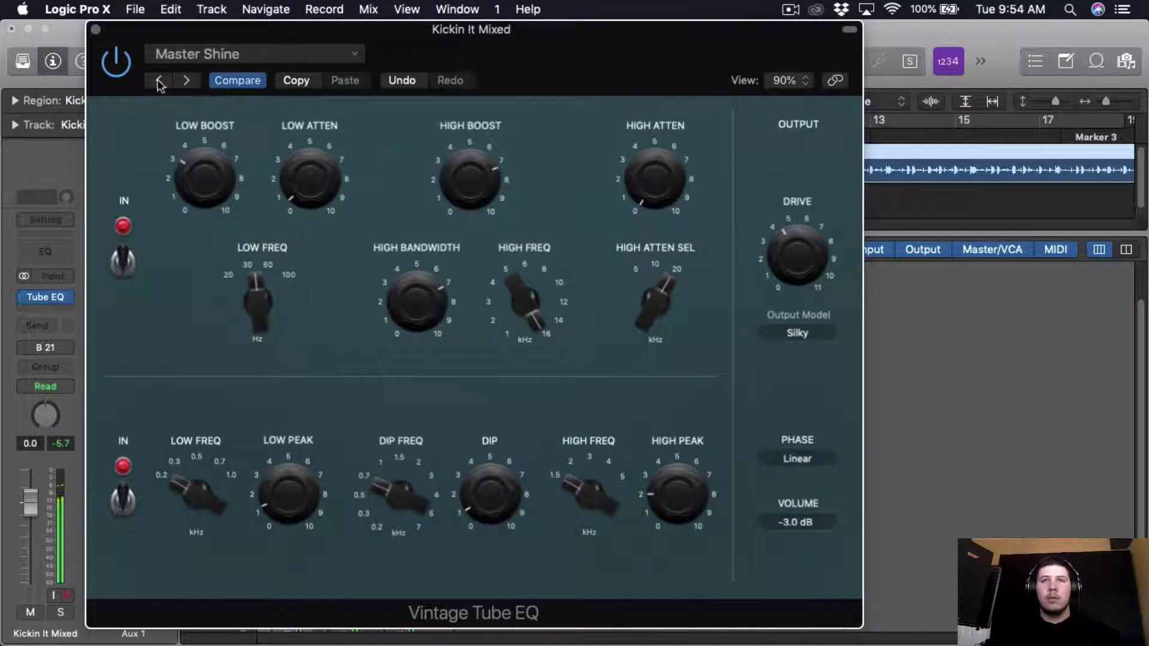
{"action": "left_click", "coordinate": [115, 65]}
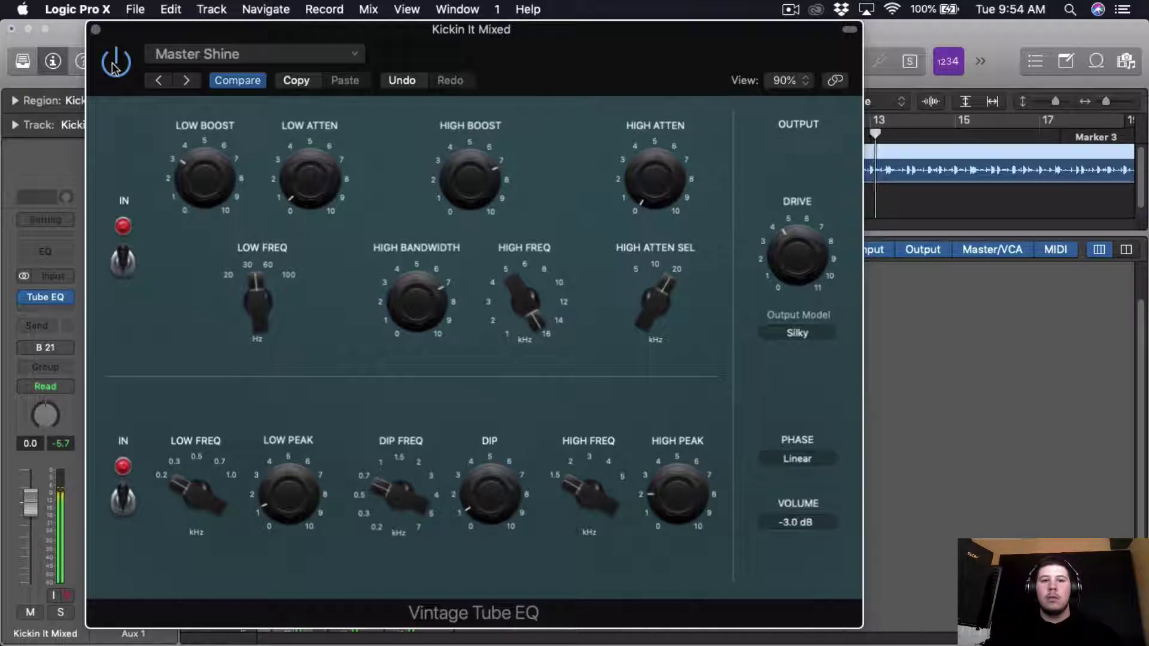
{"action": "mouse_move", "coordinate": [256, 290]}
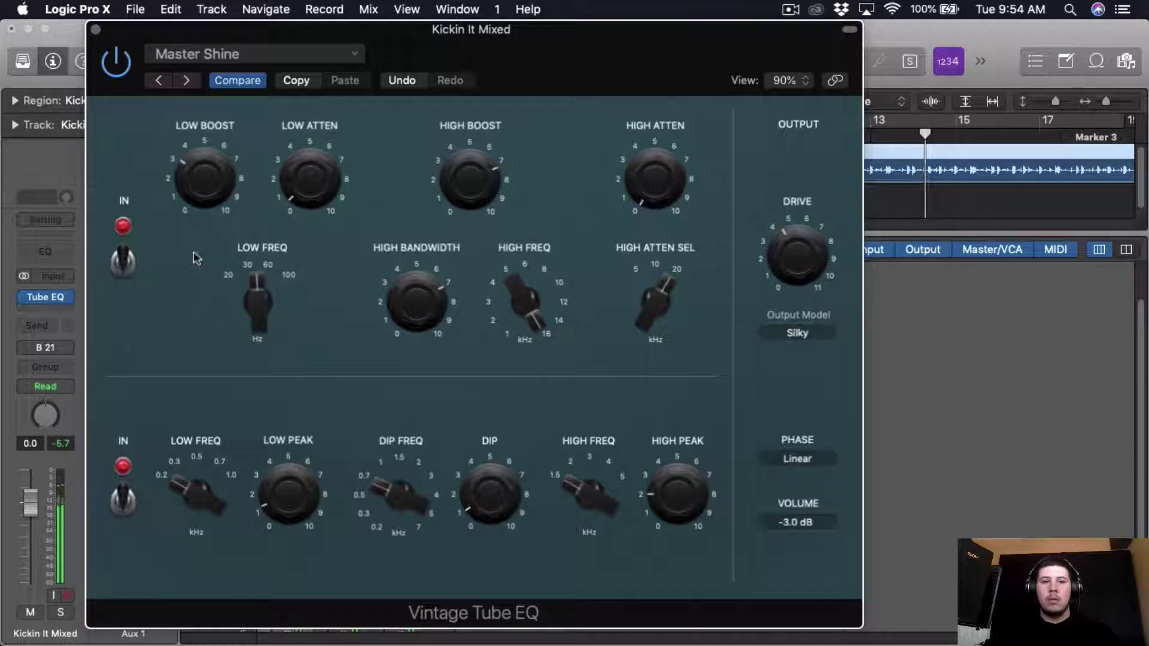
{"action": "left_click_drag", "start_coordinate": [251, 308], "coordinate": [254, 293]}
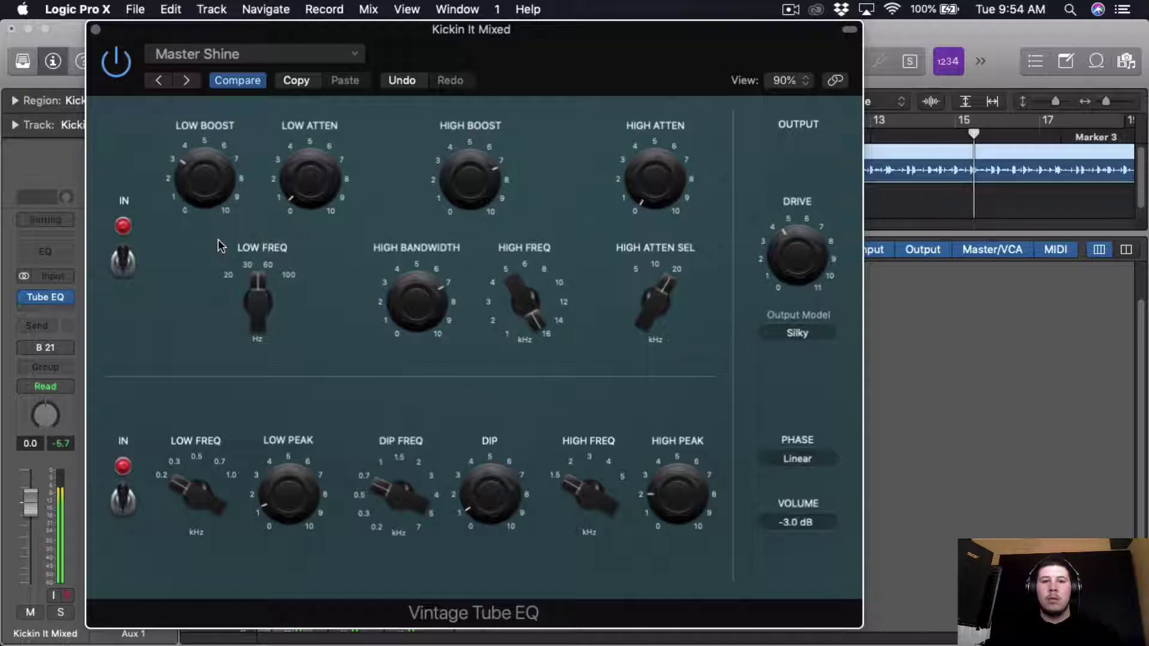
{"action": "left_click", "coordinate": [96, 30]}
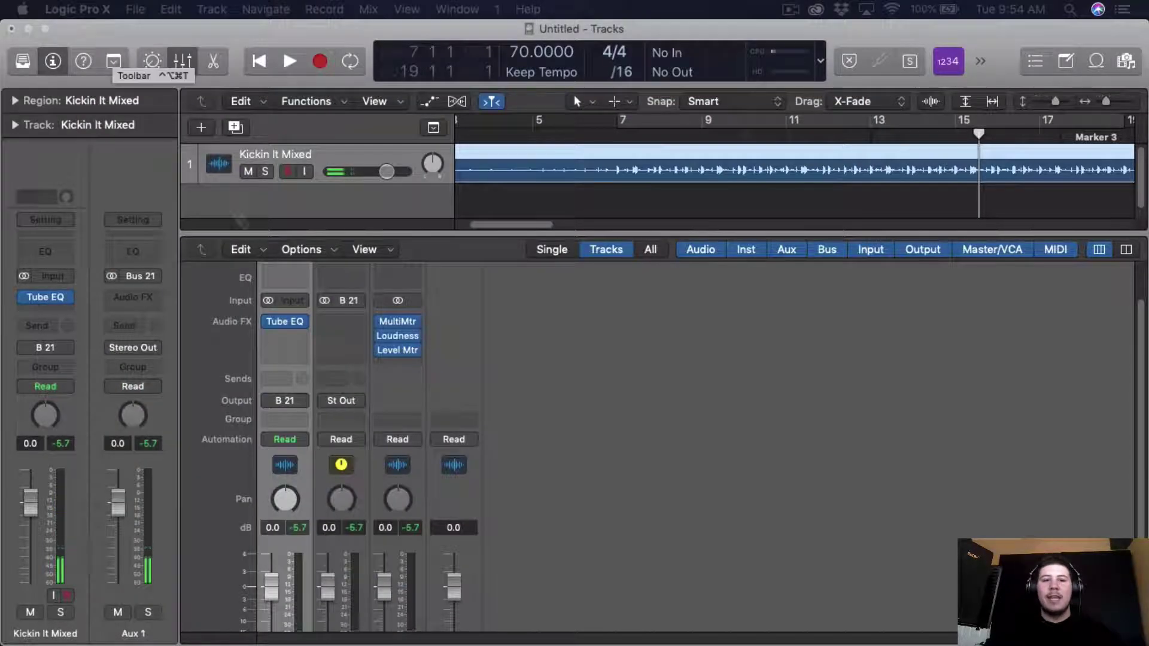
- Reopen the Vintage Tube EQ on the Kickin It Mixed channel to review its settings, and close it
{"action": "left_click", "coordinate": [289, 318]}
{"action": "mouse_move", "coordinate": [269, 284]}
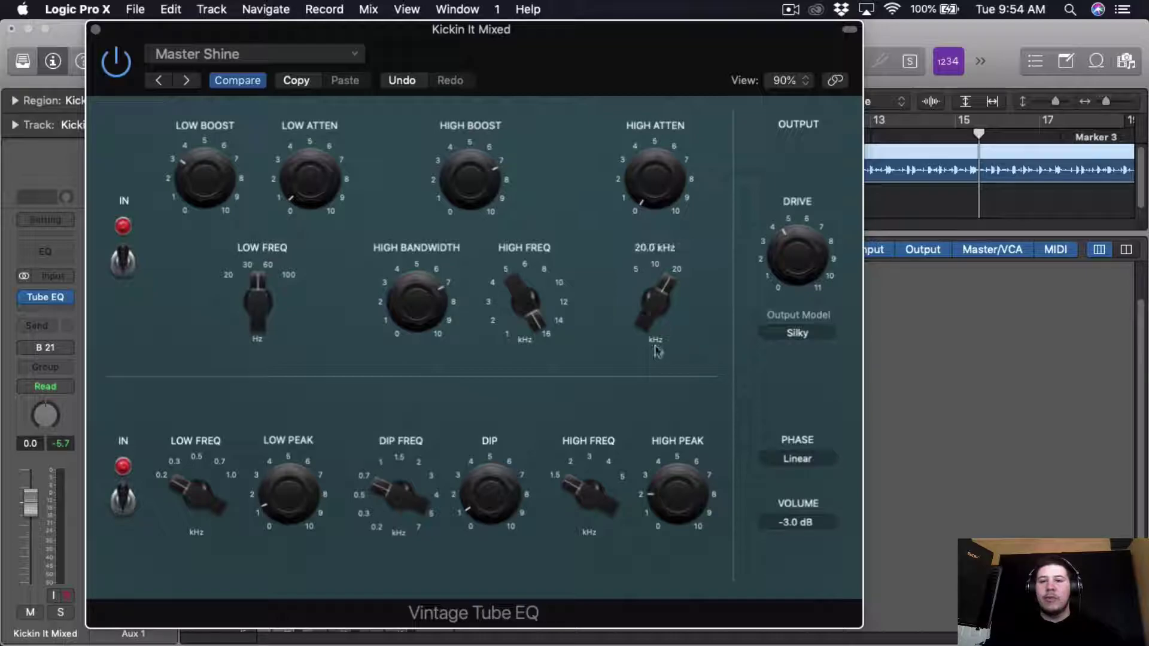
{"action": "left_click", "coordinate": [95, 30]}
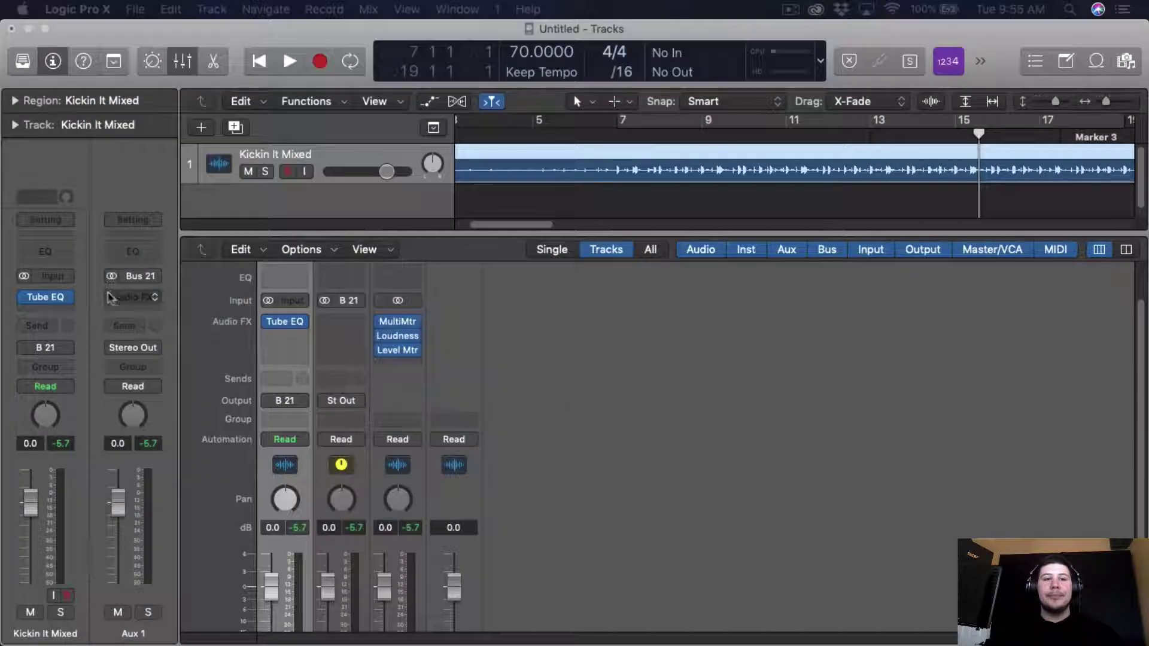
- Insert a stereo Vintage Console EQ after the Tube EQ on the Kickin It Mixed channel and reposition its window
{"action": "left_click", "coordinate": [67, 303]}
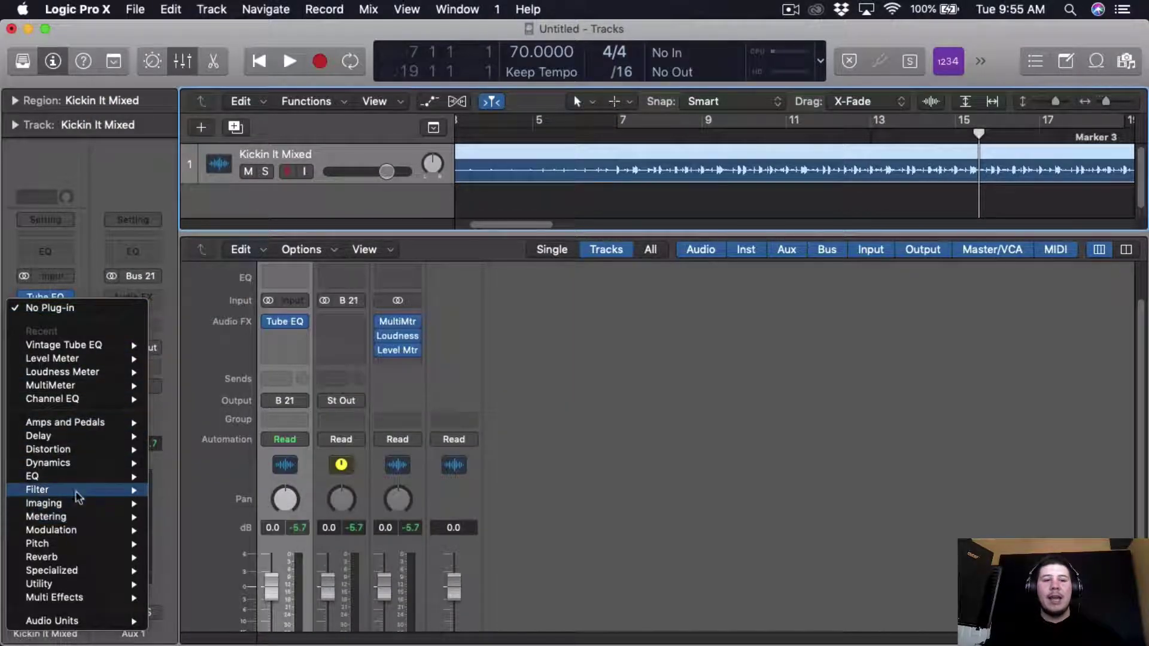
{"action": "mouse_move", "coordinate": [77, 477]}
{"action": "mouse_move", "coordinate": [234, 520]}
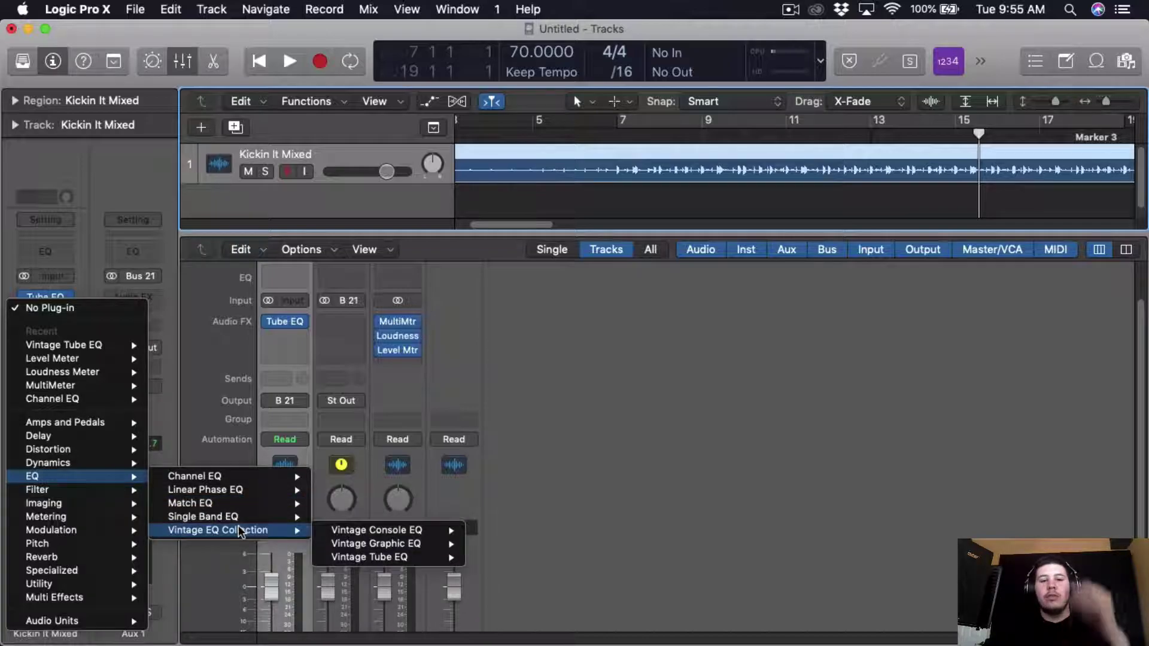
{"action": "mouse_move", "coordinate": [395, 544]}
{"action": "mouse_move", "coordinate": [446, 530]}
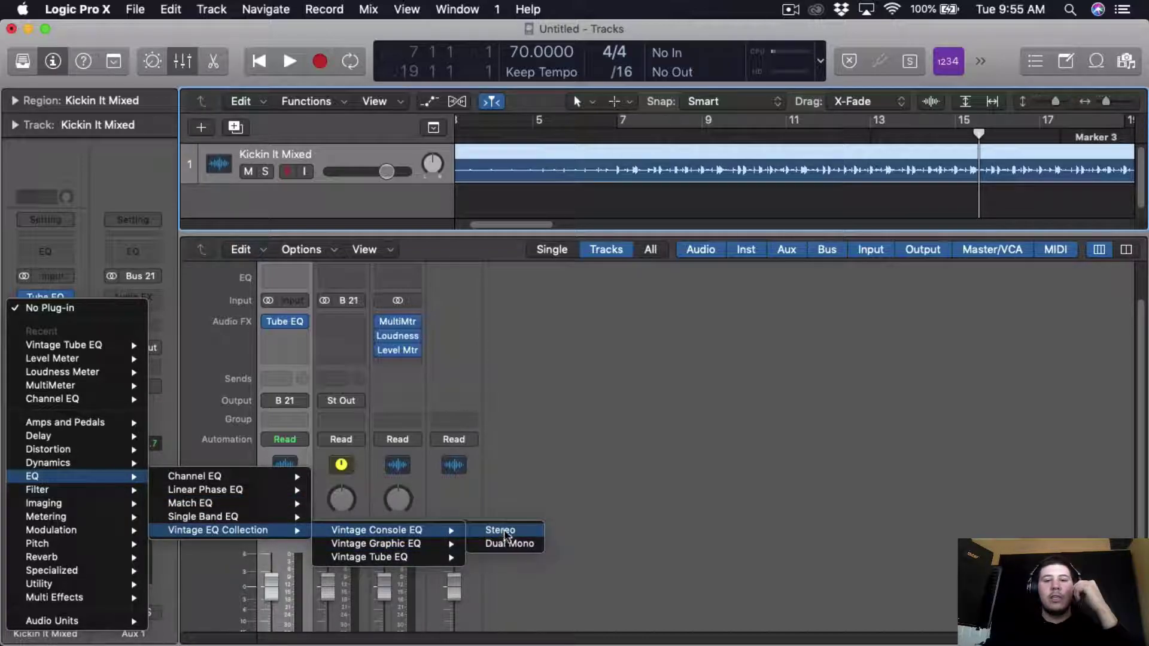
{"action": "left_click", "coordinate": [501, 530]}
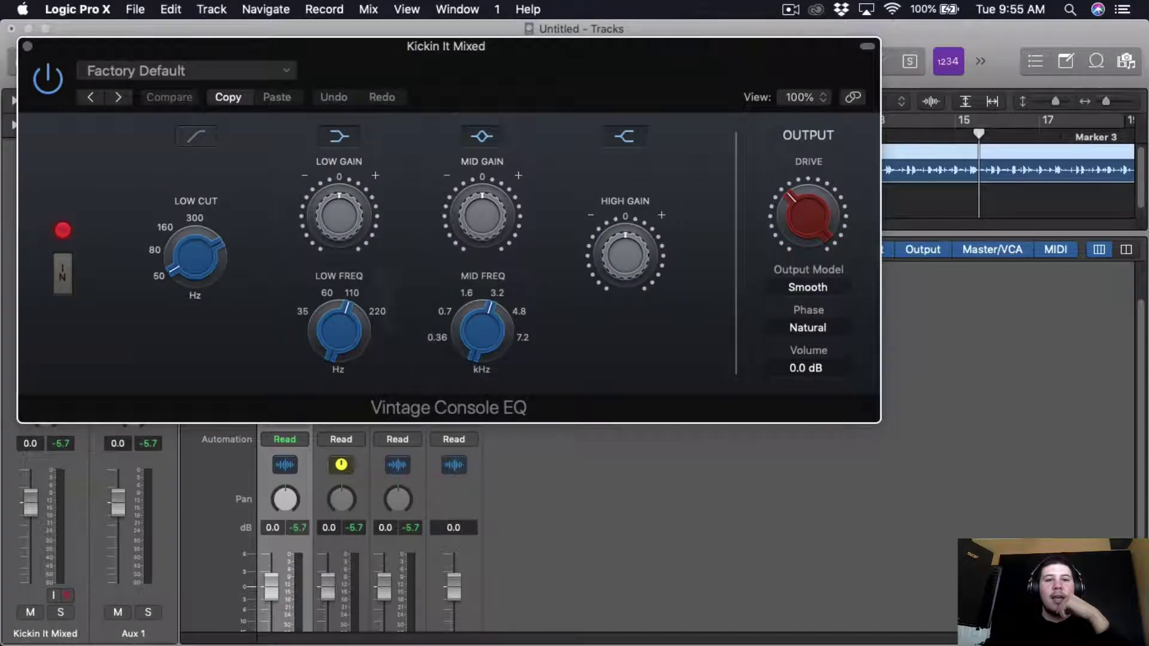
{"action": "left_click_drag", "start_coordinate": [473, 80], "coordinate": [501, 94]}
{"action": "mouse_move", "coordinate": [656, 293]}
{"action": "mouse_move", "coordinate": [512, 265]}
- Load the Enhanced Mix preset from the Mix Bus presets into the Vintage Console EQ and lower Low Gain to 0.5 dB
{"action": "left_click", "coordinate": [278, 92]}
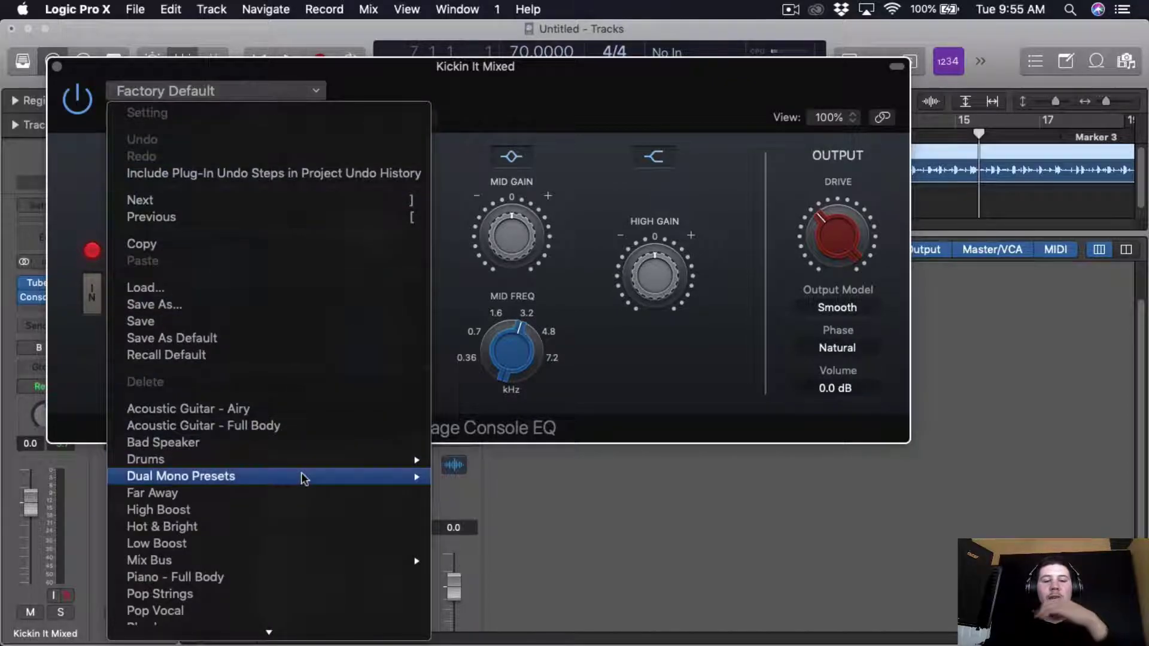
{"action": "mouse_move", "coordinate": [316, 468]}
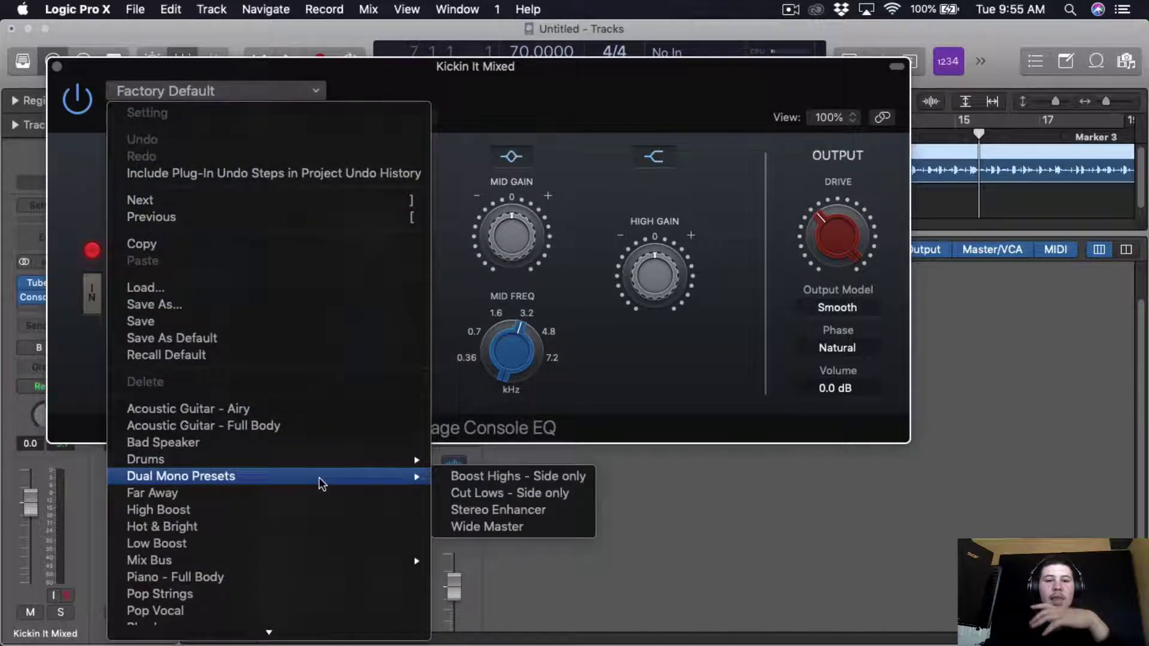
{"action": "mouse_move", "coordinate": [359, 559]}
{"action": "left_click", "coordinate": [462, 562]}
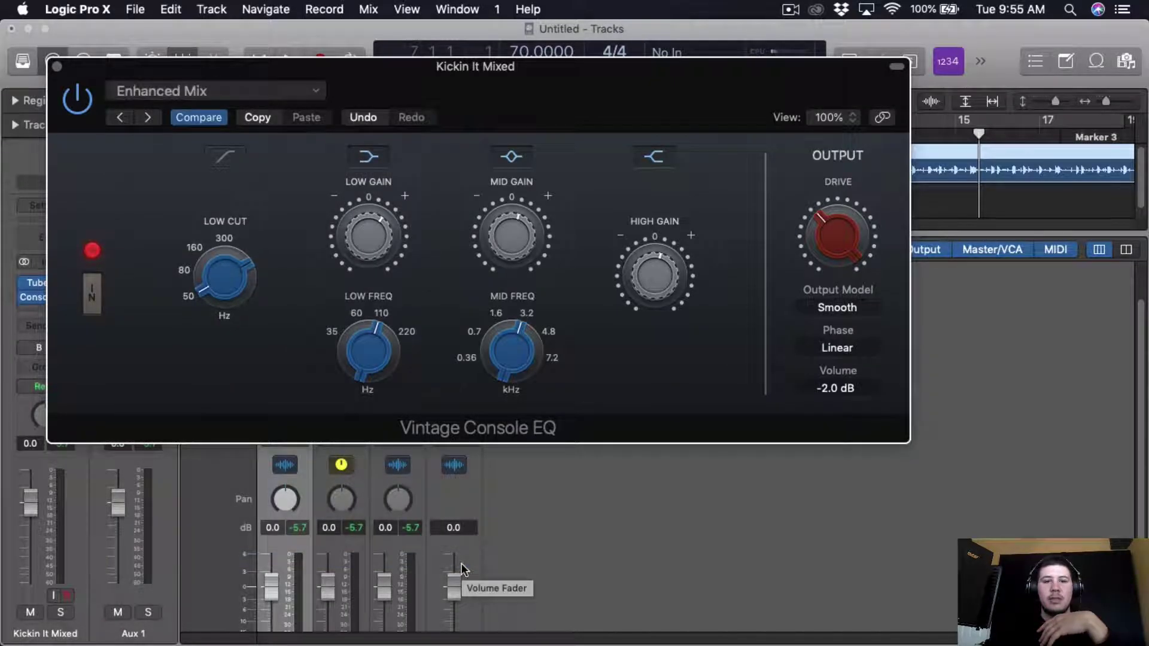
{"action": "left_click_drag", "start_coordinate": [371, 237], "coordinate": [372, 263]}
- Move the Console EQ window clear of the track and play the mix from about bar 6 with the EQ applied
{"action": "left_click_drag", "start_coordinate": [599, 66], "coordinate": [637, 228]}
{"action": "left_click", "coordinate": [576, 139]}
{"action": "key", "text": "space"}
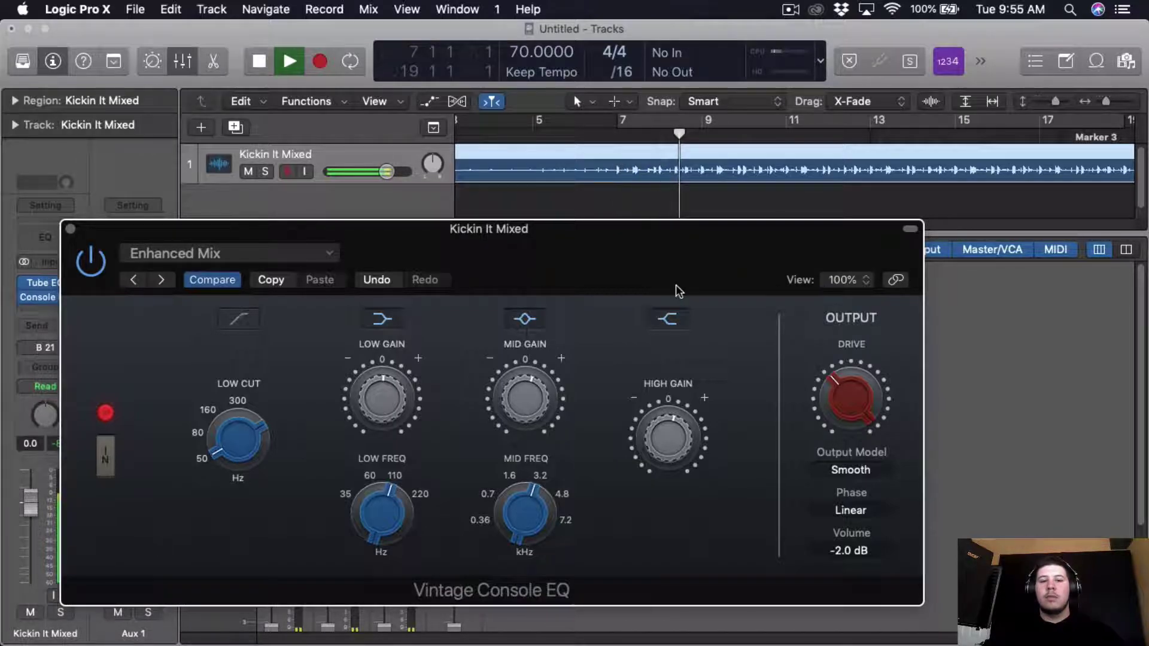
{"action": "left_click_drag", "start_coordinate": [544, 283], "coordinate": [565, 277]}
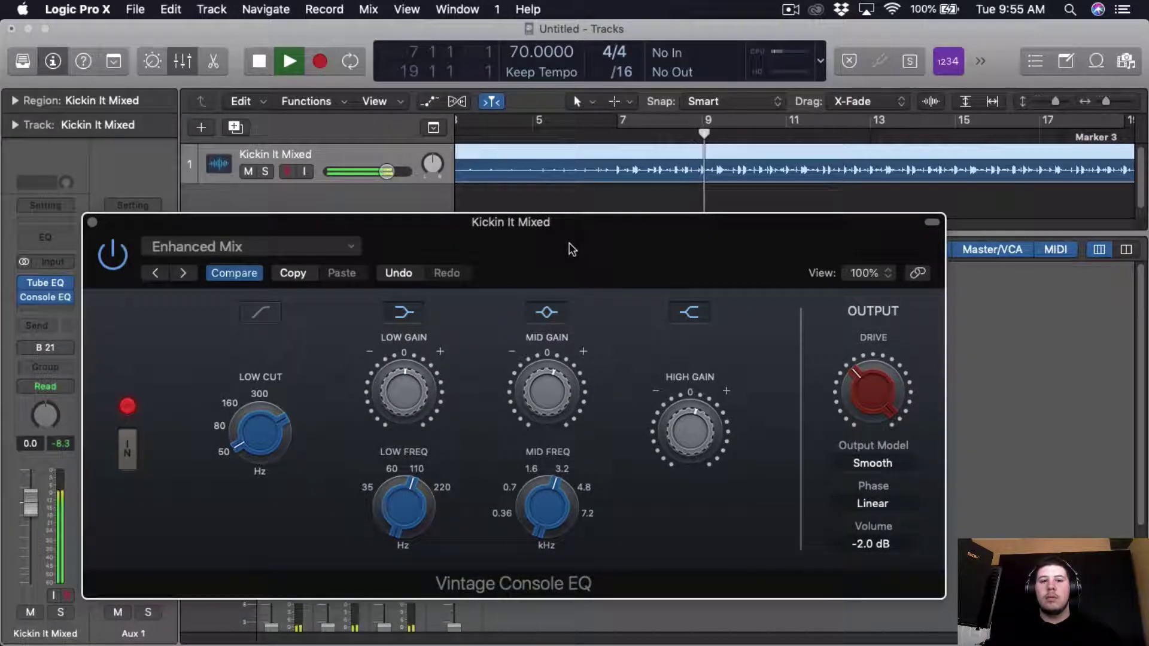
{"action": "mouse_move", "coordinate": [251, 436]}
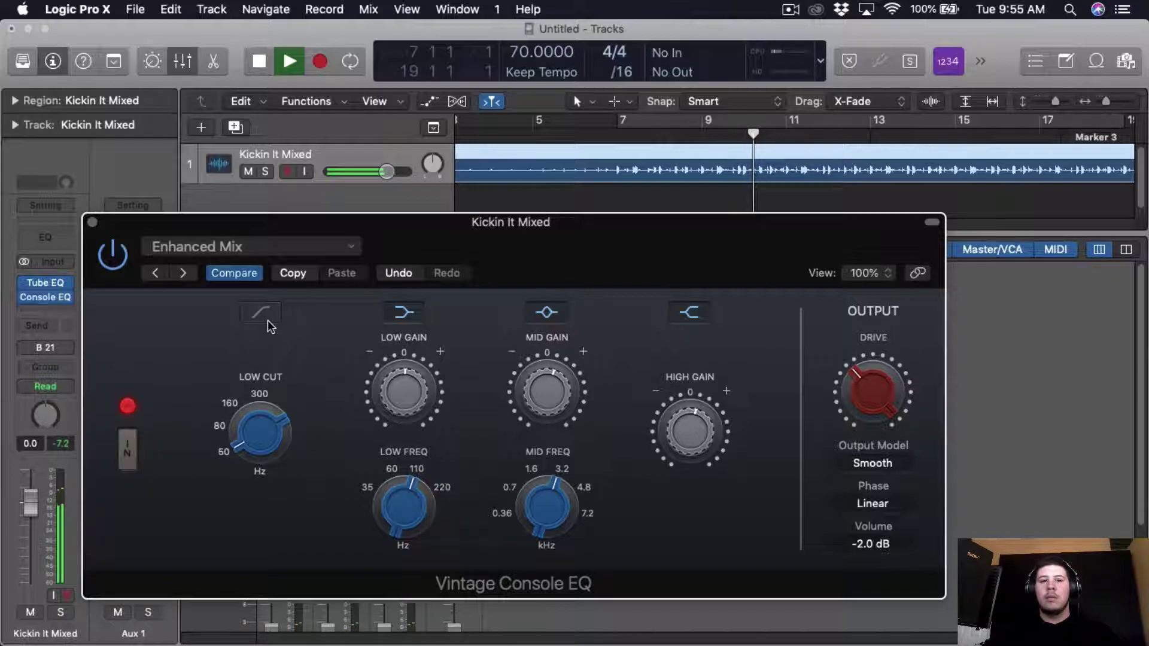
{"action": "mouse_move", "coordinate": [353, 367]}
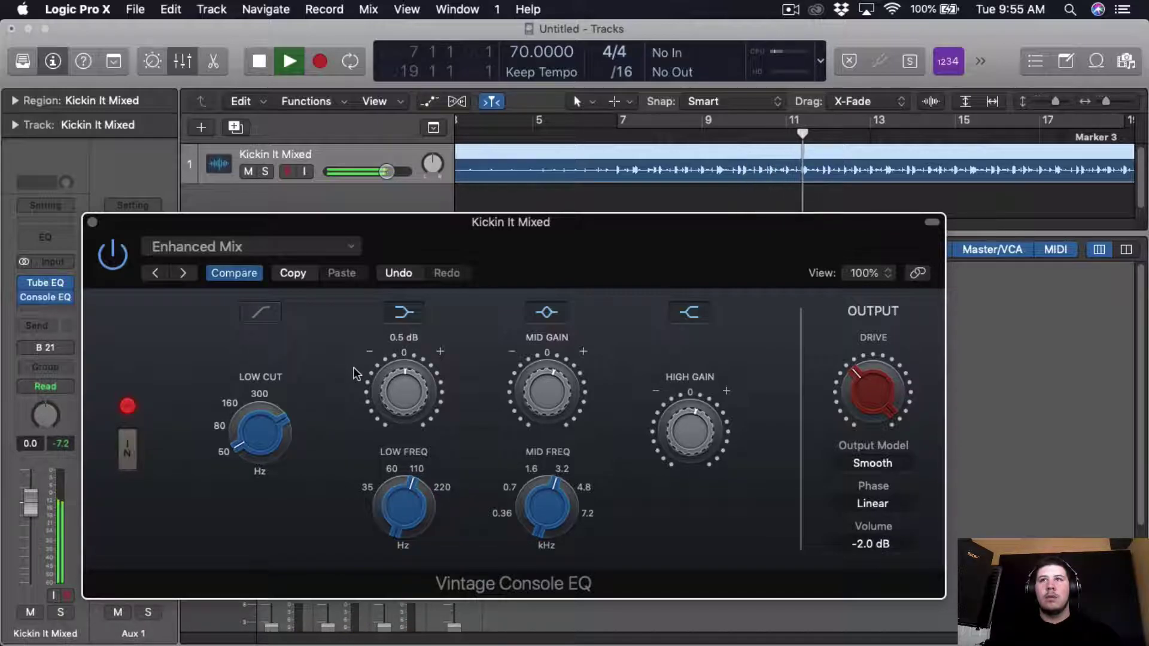
- Switch off the Console EQ's low band and raise Mid Gain and High Gain to about 2 dB each, closing the plug-in when done
{"action": "left_click", "coordinate": [390, 309]}
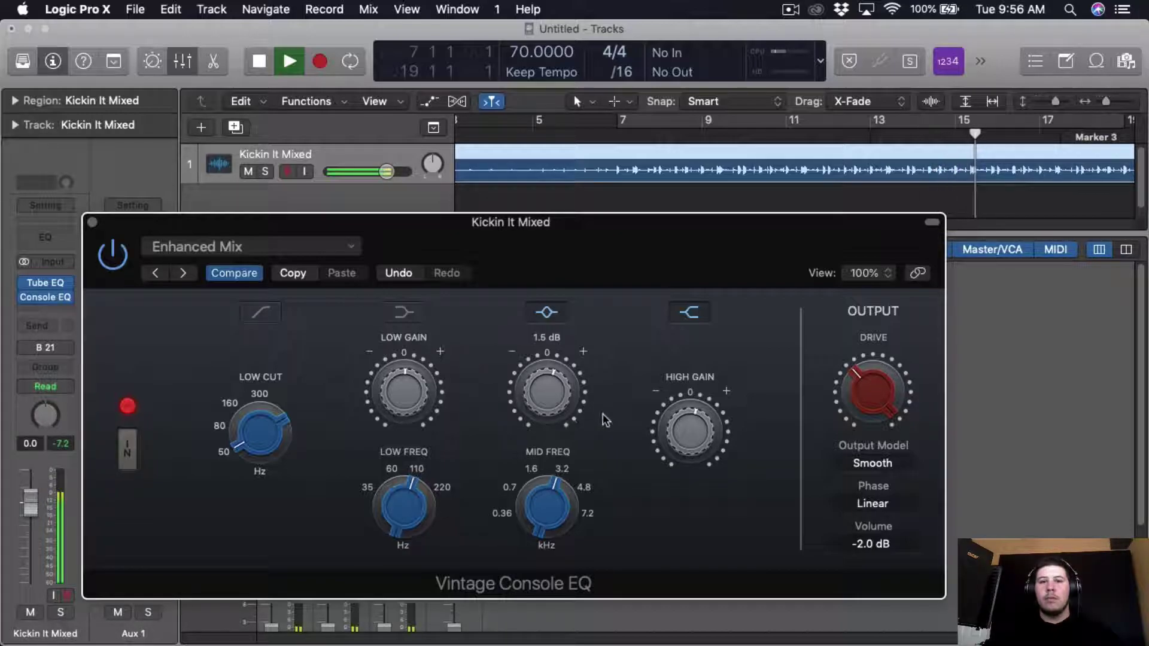
{"action": "left_click_drag", "start_coordinate": [544, 397], "coordinate": [545, 393]}
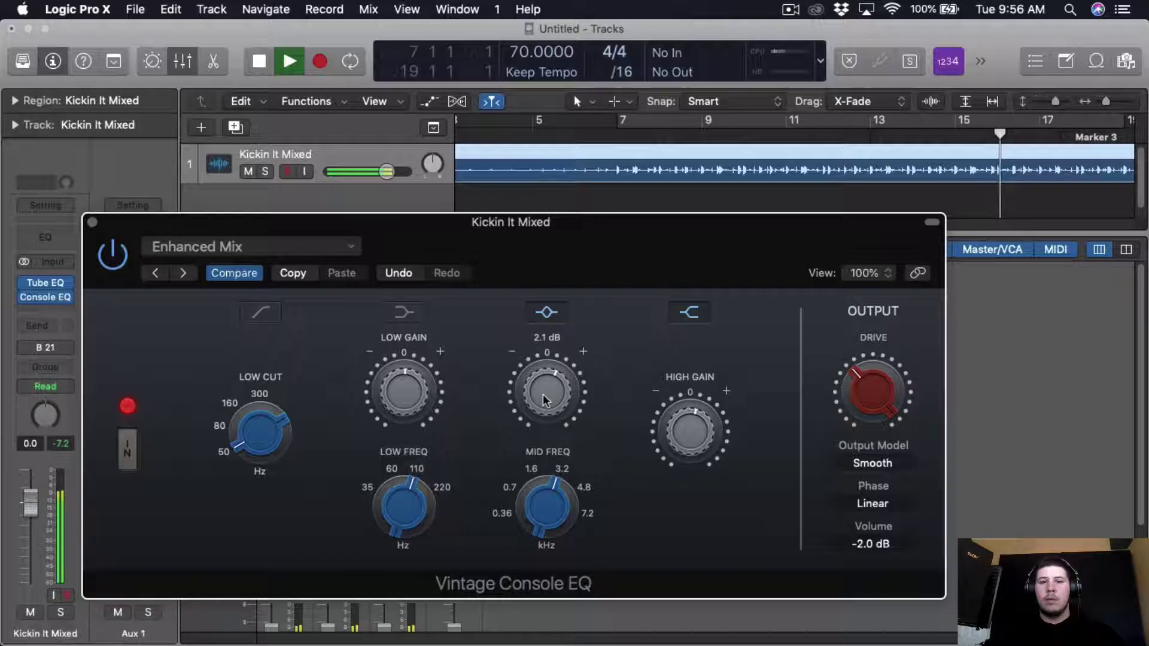
{"action": "left_click_drag", "start_coordinate": [685, 432], "coordinate": [689, 424]}
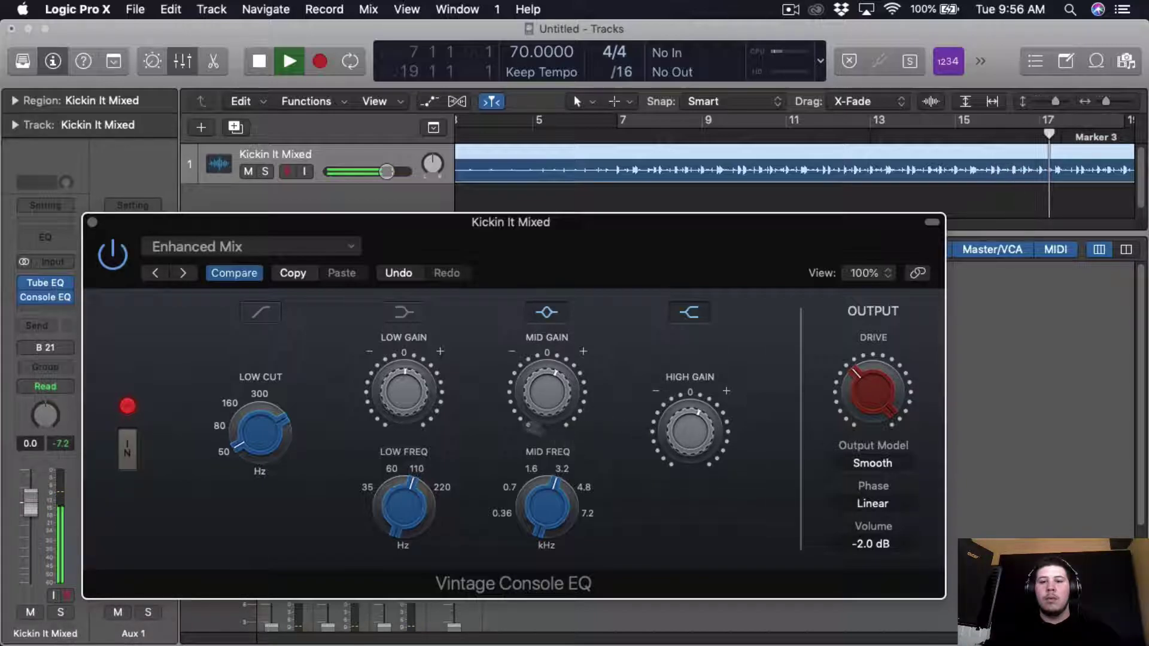
{"action": "key", "text": "space"}
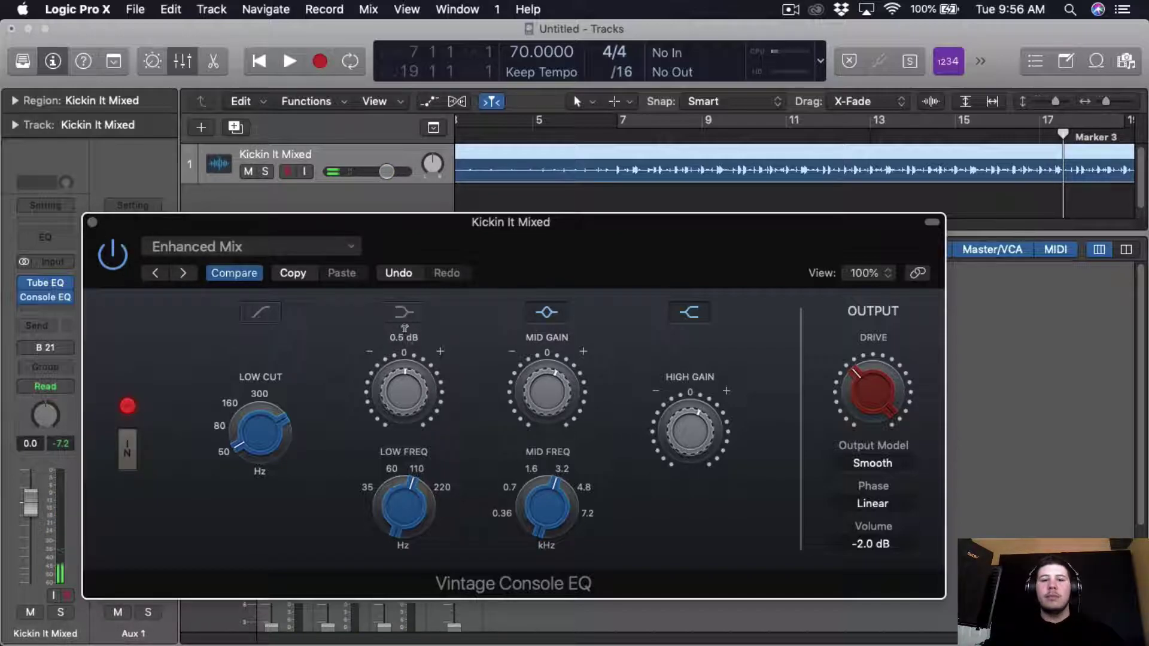
{"action": "mouse_move", "coordinate": [420, 448]}
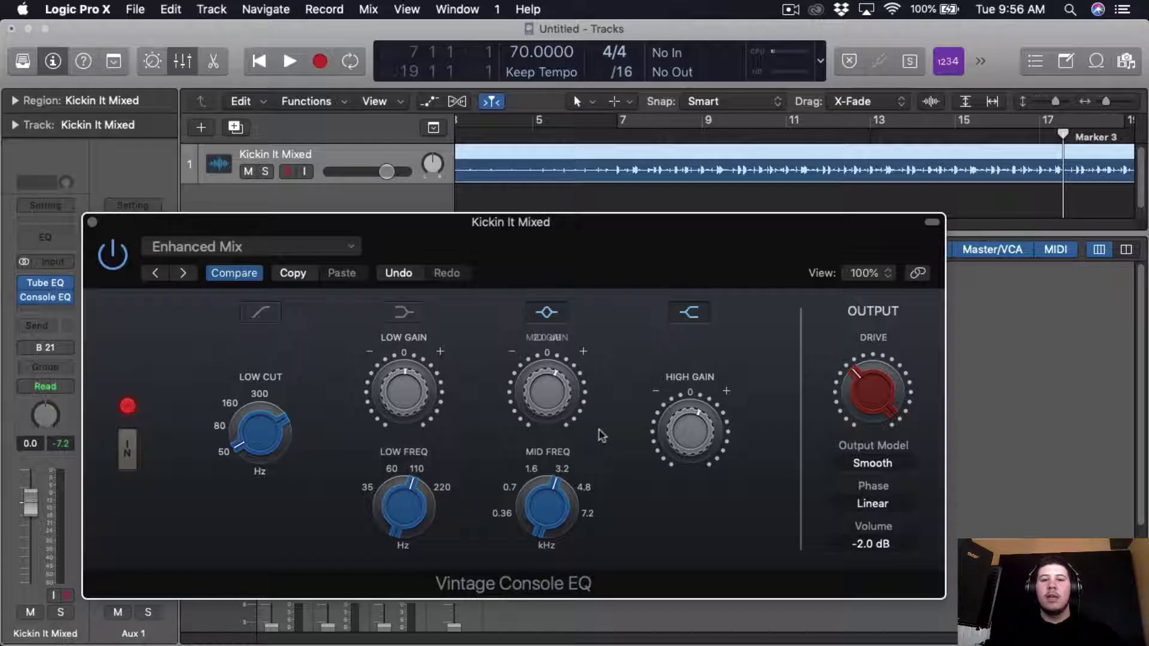
{"action": "mouse_move", "coordinate": [688, 439]}
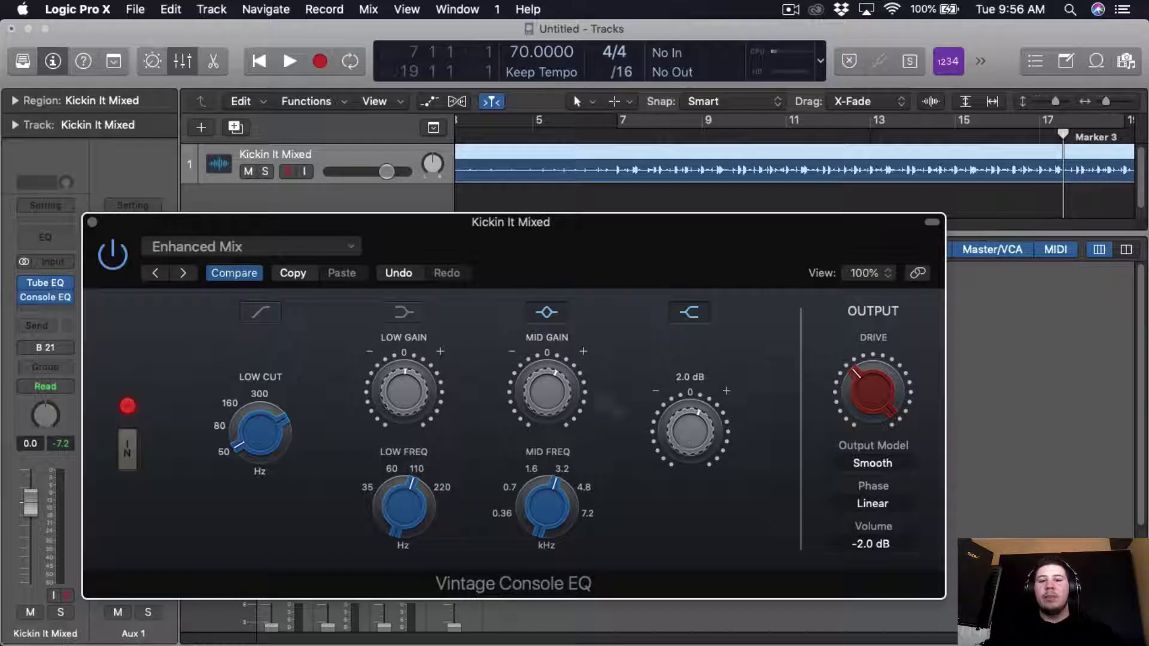
{"action": "left_click", "coordinate": [93, 223]}
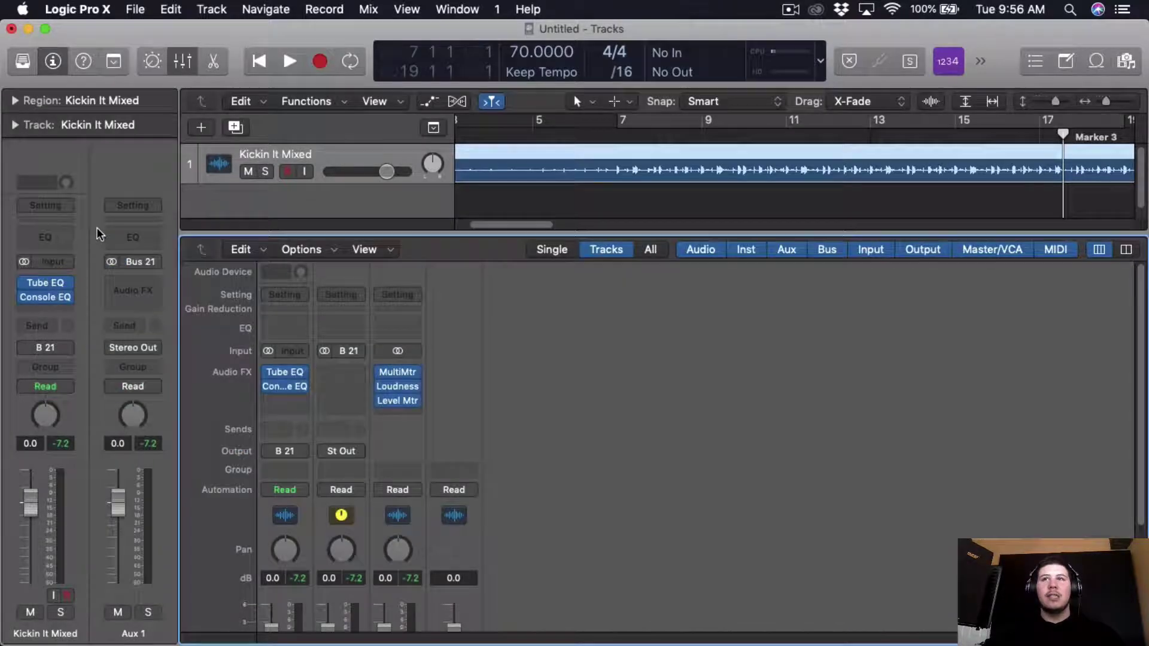
- Turn cycle mode on and browse the incompatible Waves Audio Units for the slot after the Console EQ
{"action": "left_click", "coordinate": [647, 127]}
{"action": "left_click", "coordinate": [287, 400]}
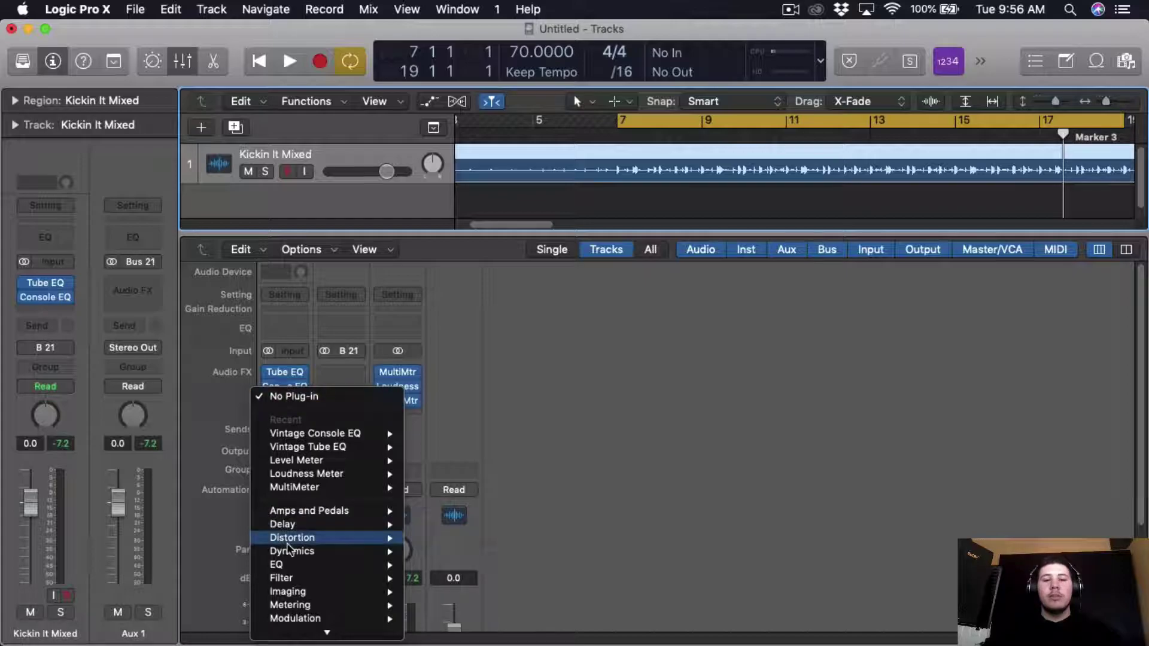
{"action": "mouse_move", "coordinate": [301, 622]}
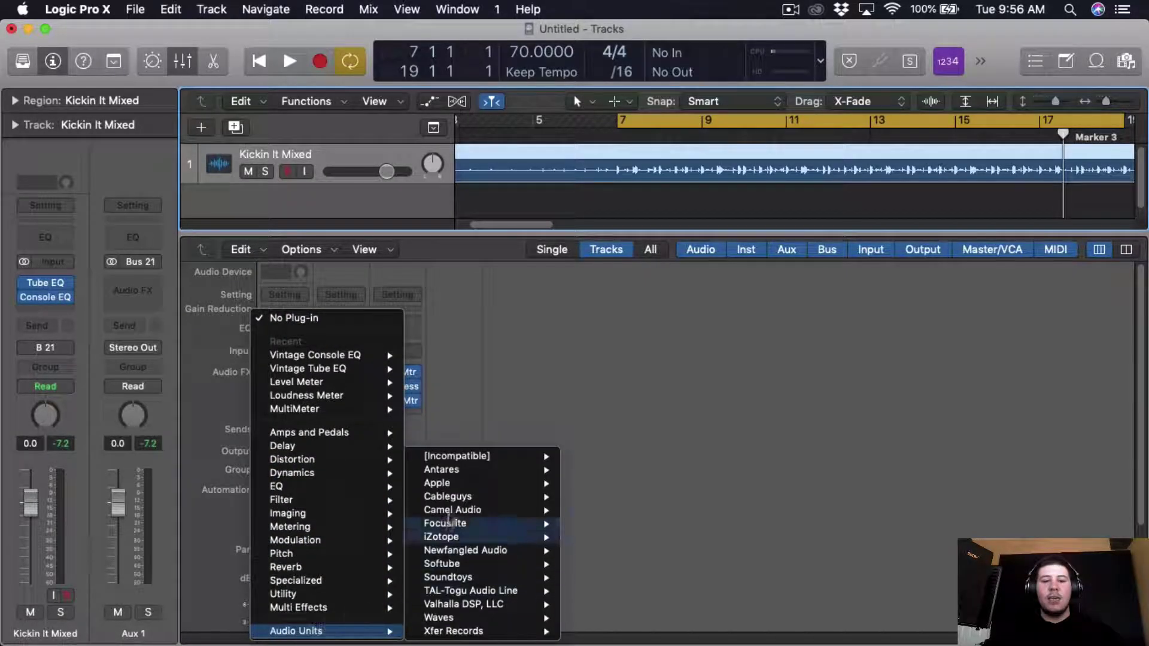
{"action": "mouse_move", "coordinate": [483, 459]}
{"action": "mouse_move", "coordinate": [604, 456]}
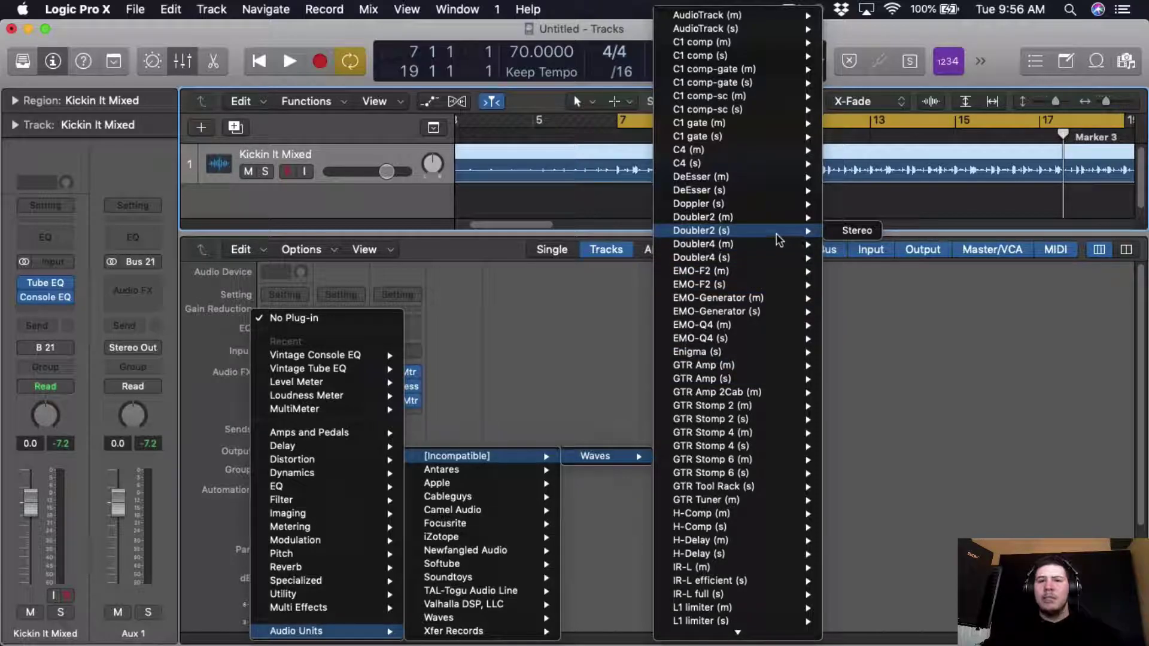
{"action": "mouse_move", "coordinate": [781, 130]}
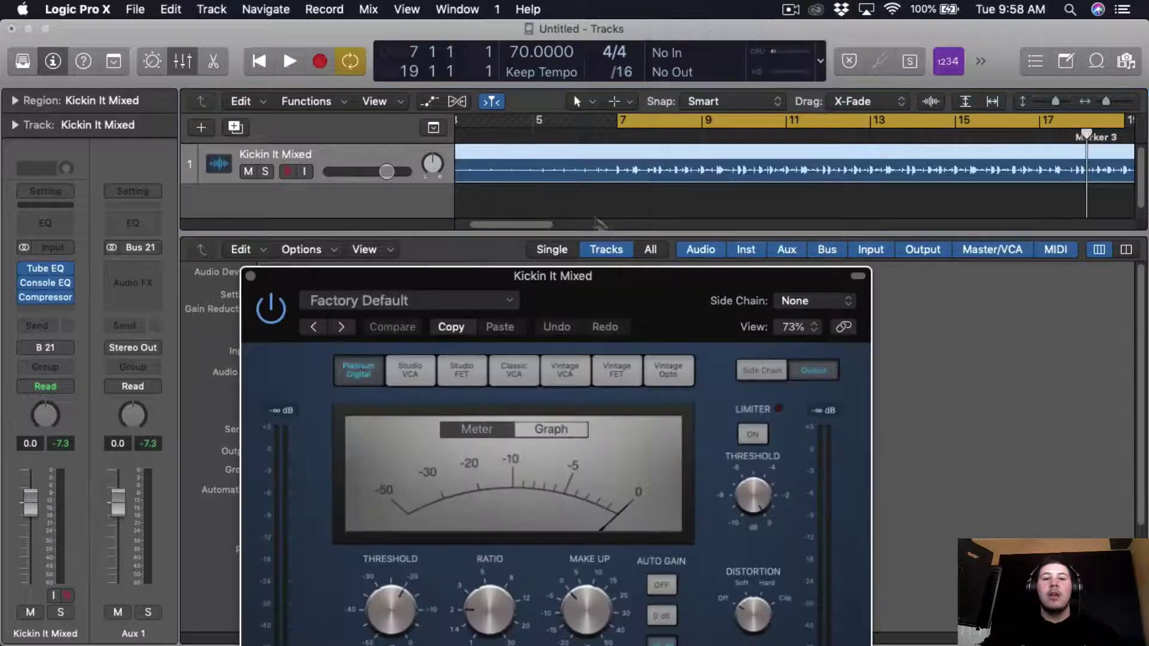
- Reposition the Compressor window and step through its models from Studio VCA to Vintage Opto, leaving Vintage Opto selected
{"action": "left_click_drag", "start_coordinate": [630, 273], "coordinate": [630, 121]}
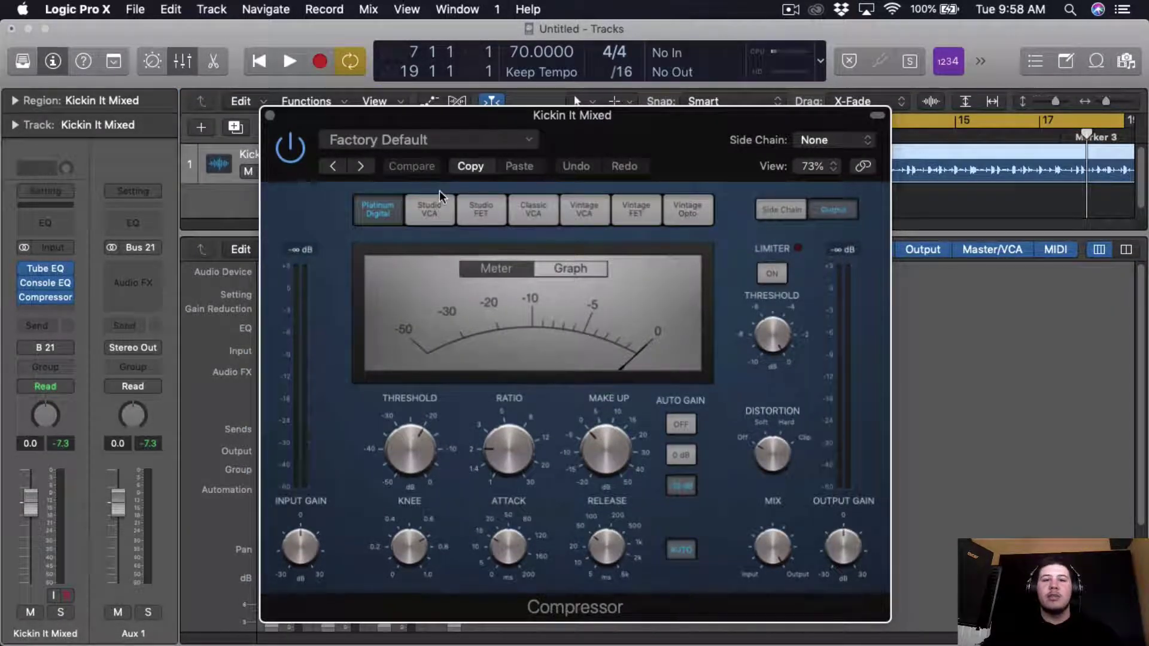
{"action": "left_click", "coordinate": [429, 216]}
{"action": "left_click", "coordinate": [479, 210]}
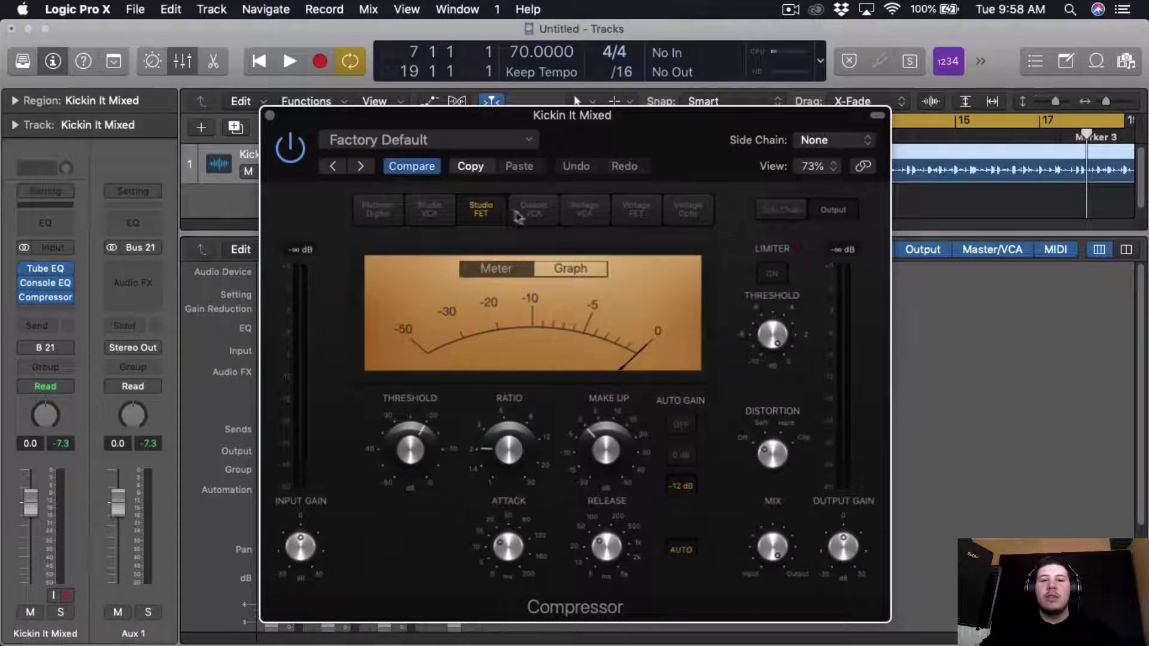
{"action": "left_click", "coordinate": [532, 210]}
{"action": "left_click", "coordinate": [587, 214]}
{"action": "left_click", "coordinate": [629, 215]}
{"action": "left_click", "coordinate": [679, 216]}
- Move the cycle start to bar 9 and play the range with the Compressor's Auto Gain off
{"action": "left_click_drag", "start_coordinate": [736, 154], "coordinate": [662, 239]}
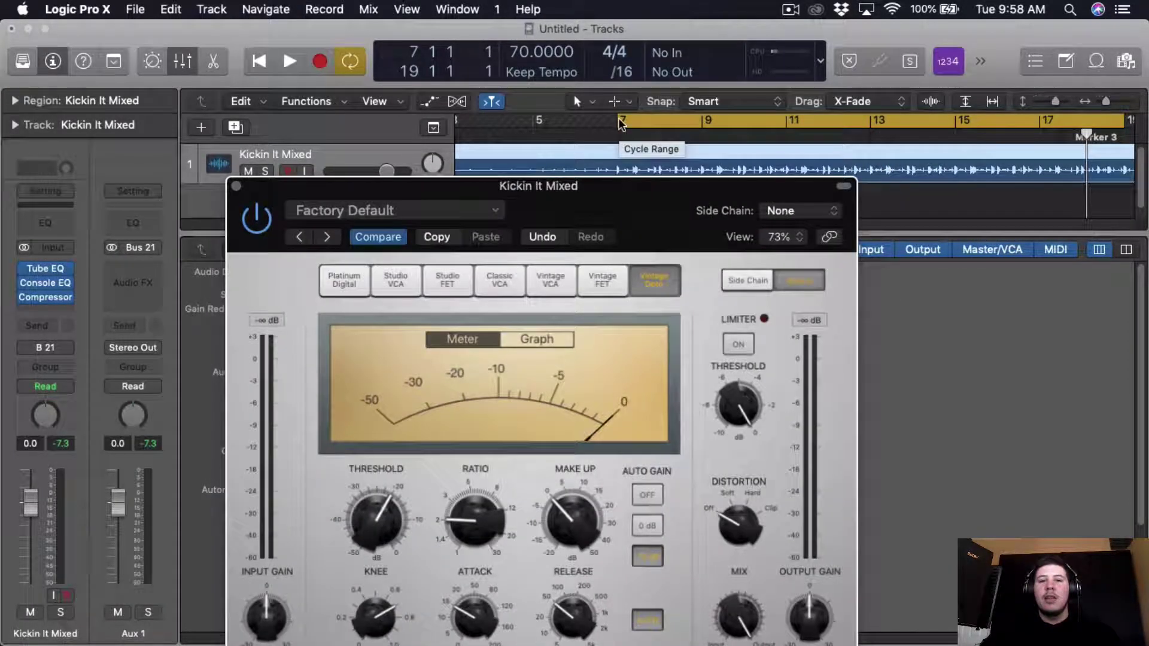
{"action": "left_click_drag", "start_coordinate": [617, 122], "coordinate": [701, 139]}
{"action": "left_click_drag", "start_coordinate": [675, 247], "coordinate": [663, 176]}
{"action": "left_click", "coordinate": [651, 391]}
{"action": "key", "text": "space"}
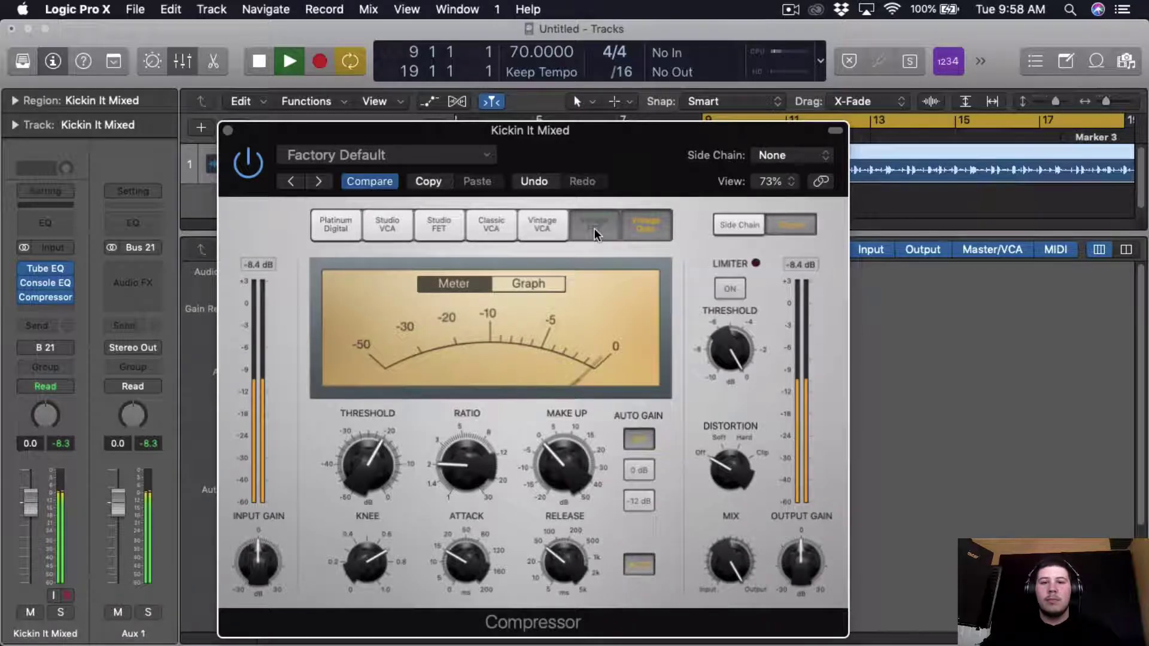
- Audition the Compressor models from Vintage FET down to Platinum Digital during playback, and settle on Vintage Opto
{"action": "left_click", "coordinate": [595, 228]}
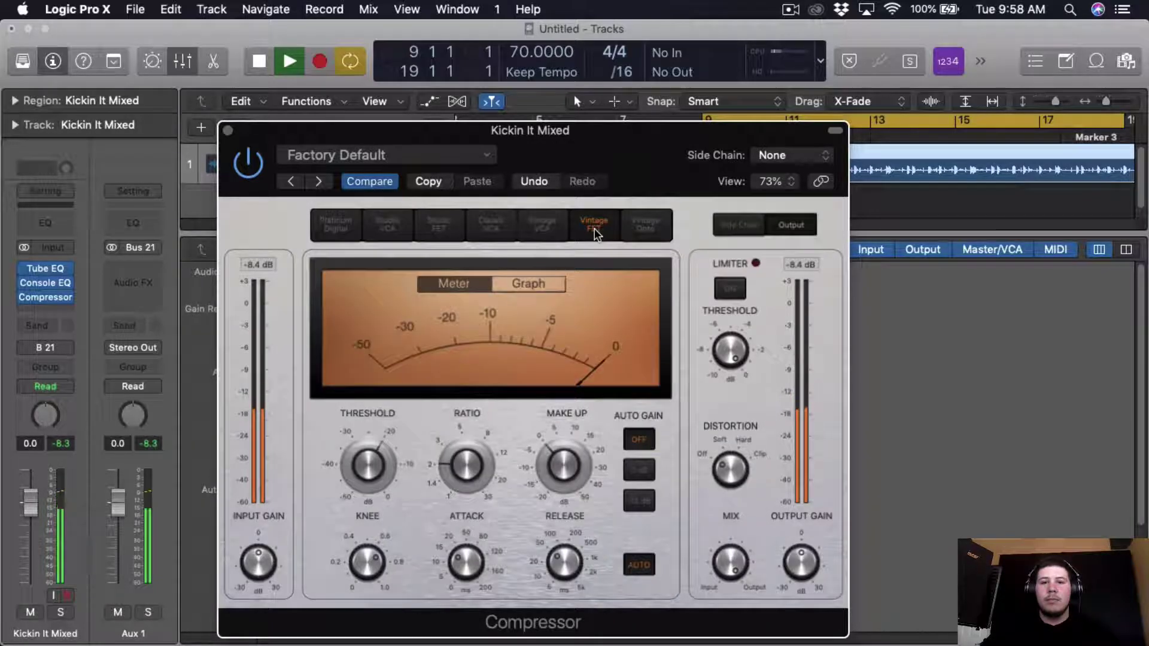
{"action": "left_click", "coordinate": [541, 229]}
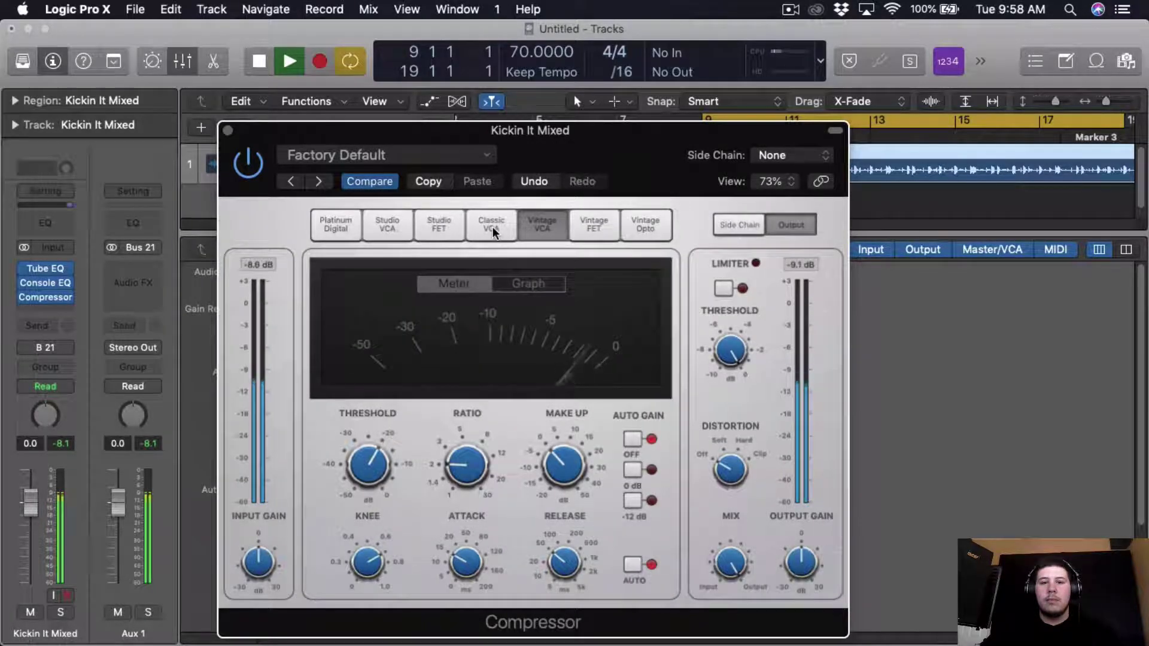
{"action": "left_click", "coordinate": [492, 226]}
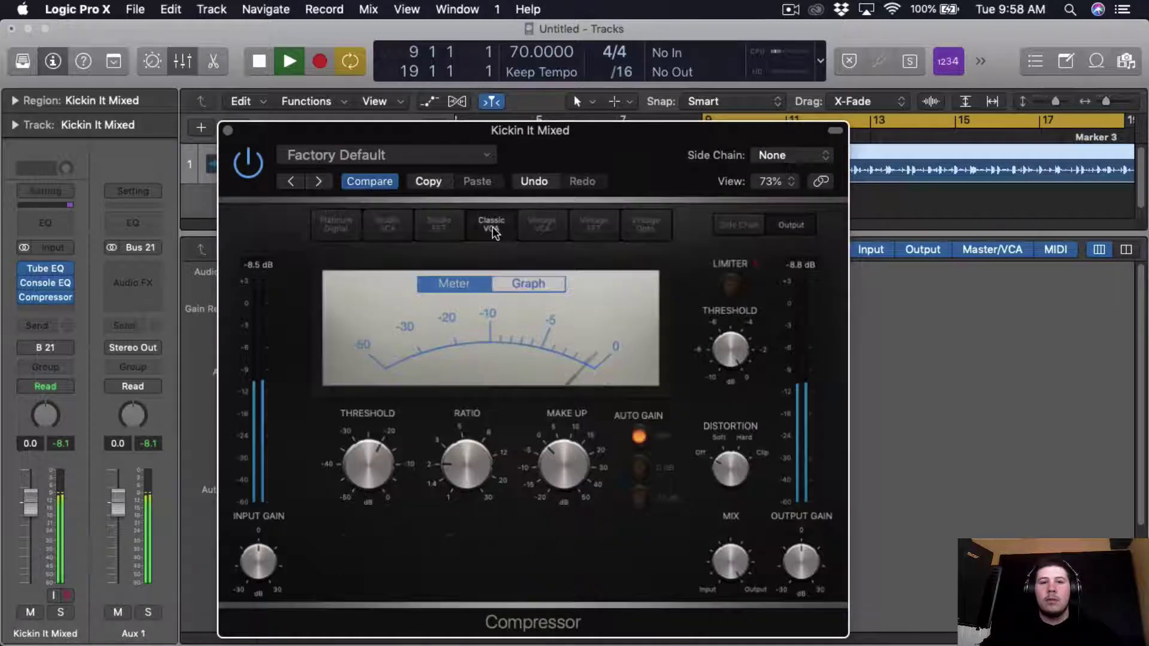
{"action": "left_click", "coordinate": [441, 233]}
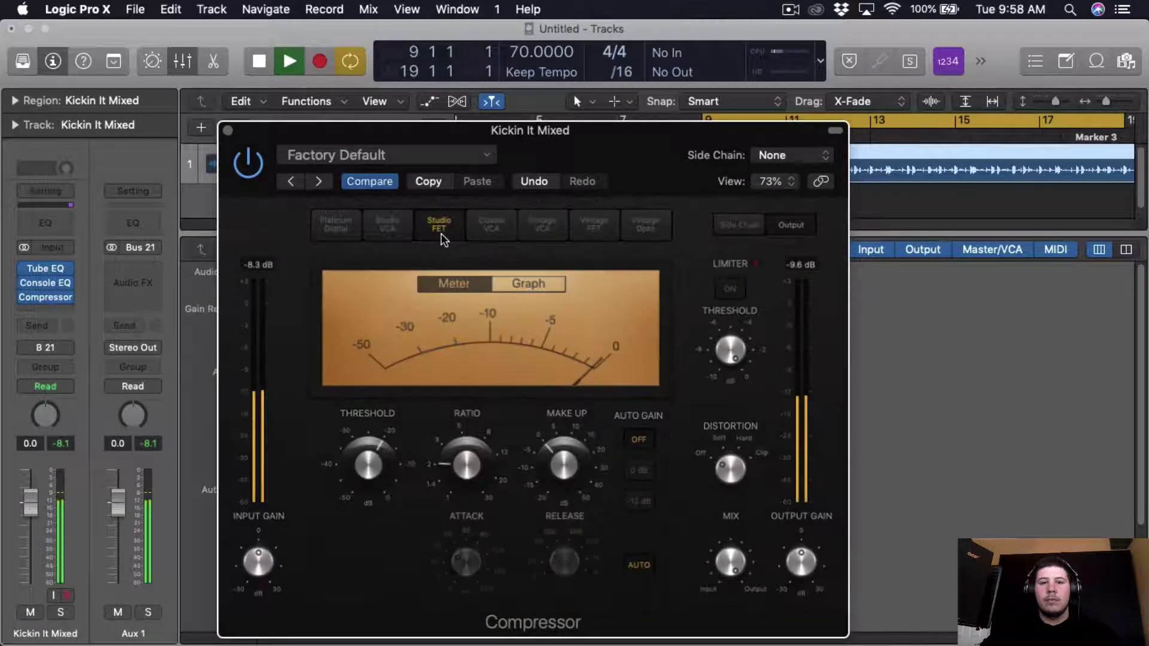
{"action": "left_click", "coordinate": [379, 233]}
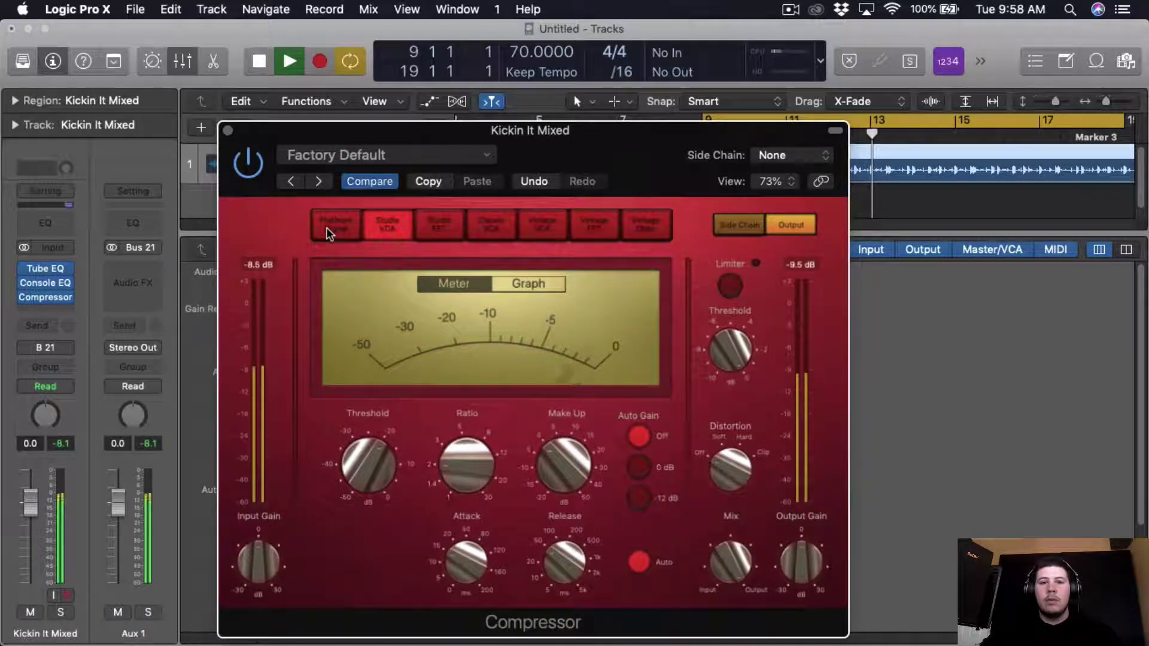
{"action": "left_click", "coordinate": [328, 232]}
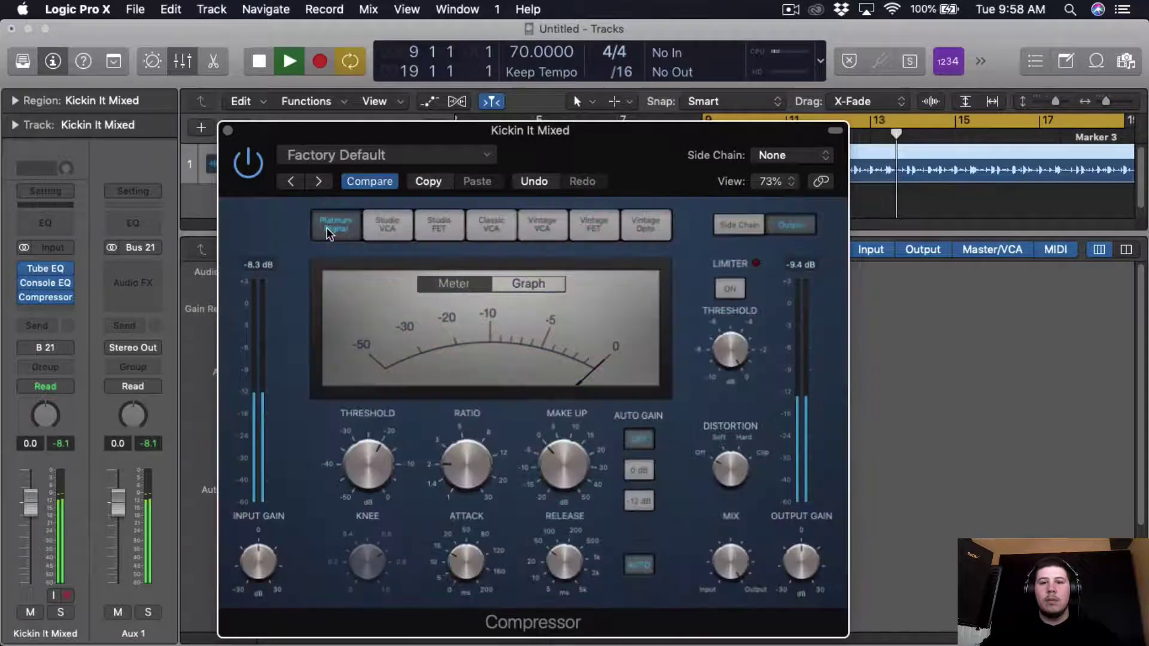
{"action": "left_click", "coordinate": [658, 228]}
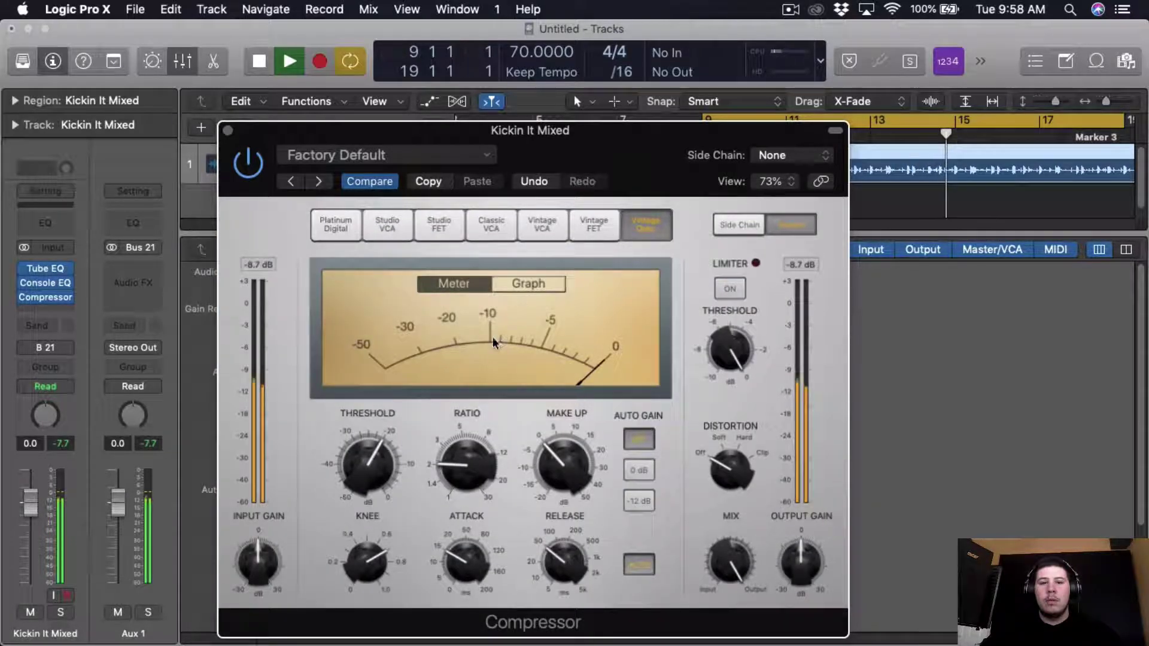
- Audition the Compressor's Vintage FET and Vintage VCA models, settle on Studio VCA, then stop playback and move the plug-in window up
{"action": "left_click", "coordinate": [575, 232]}
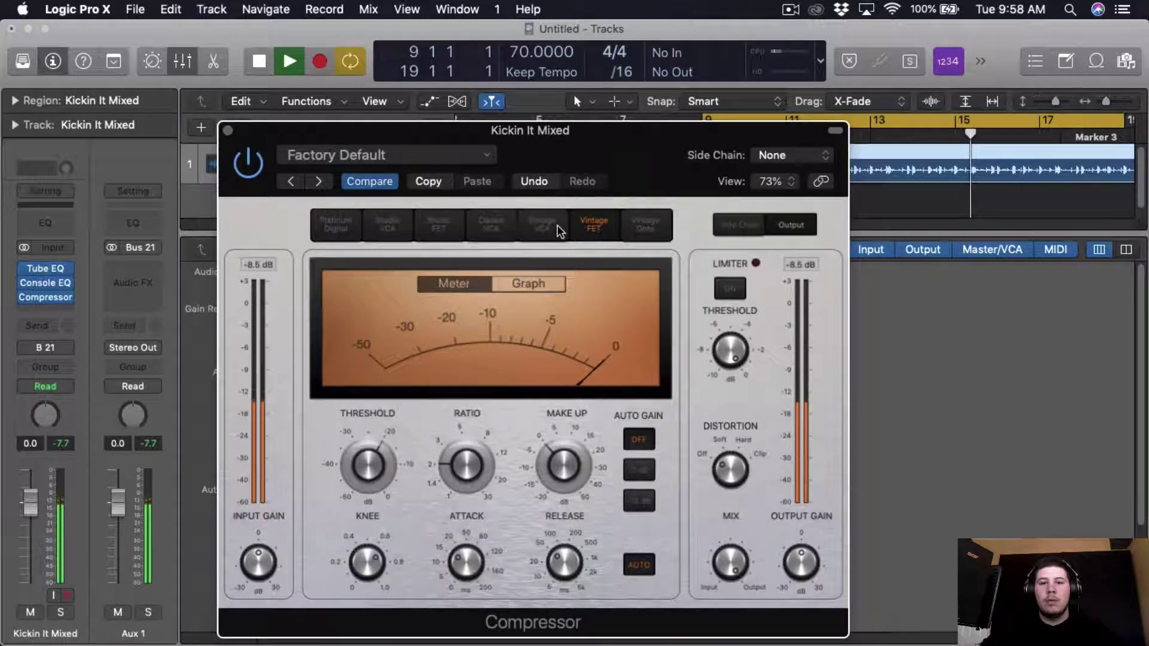
{"action": "left_click", "coordinate": [542, 226]}
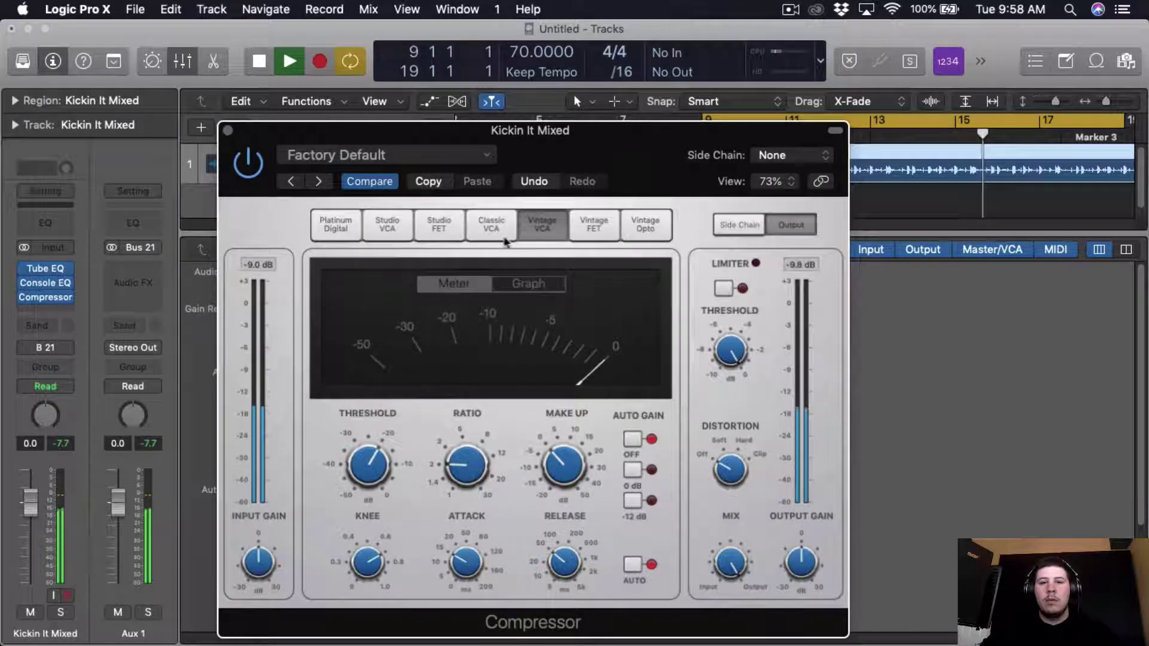
{"action": "left_click", "coordinate": [406, 226]}
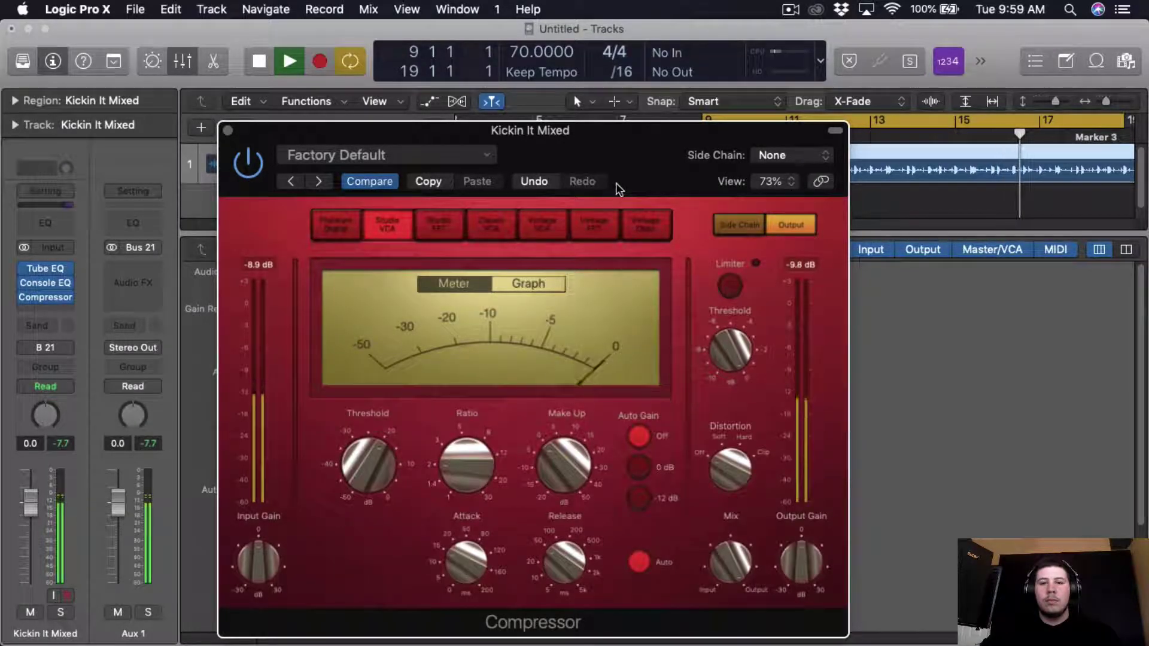
{"action": "key", "text": "space"}
{"action": "left_click_drag", "start_coordinate": [616, 182], "coordinate": [609, 140]}
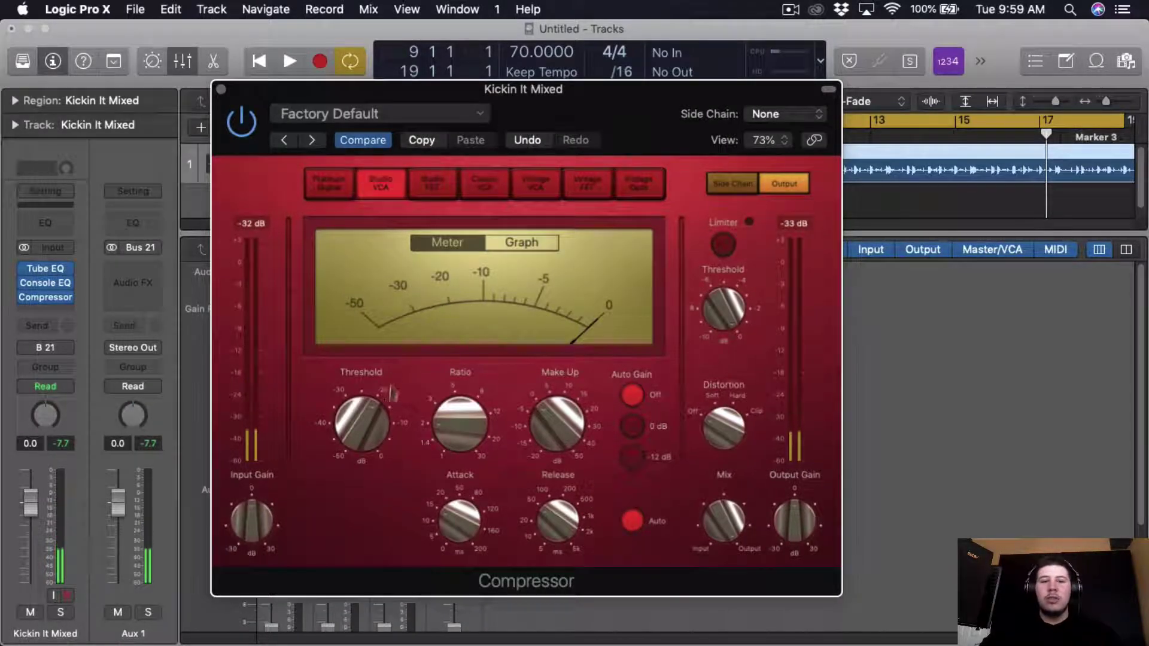
- Play the cycle range and adjust the Compressor's threshold by ear to -14.0 dB
{"action": "mouse_move", "coordinate": [450, 432]}
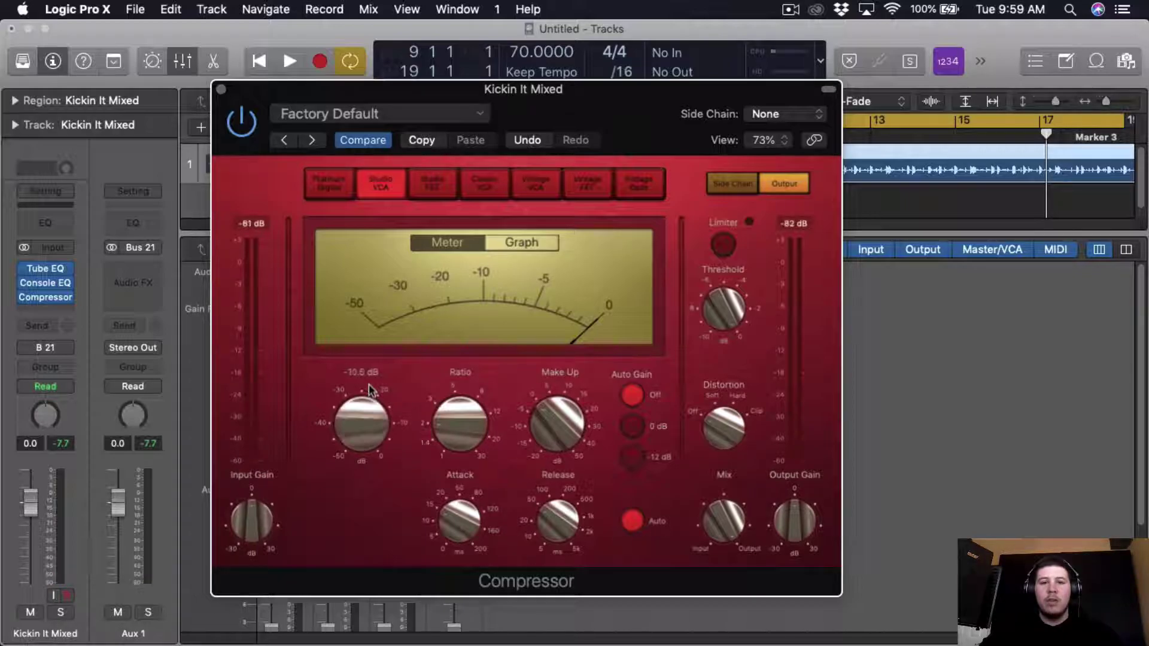
{"action": "mouse_move", "coordinate": [362, 390]}
{"action": "left_click_drag", "start_coordinate": [360, 397], "coordinate": [355, 454]}
{"action": "key", "text": "space"}
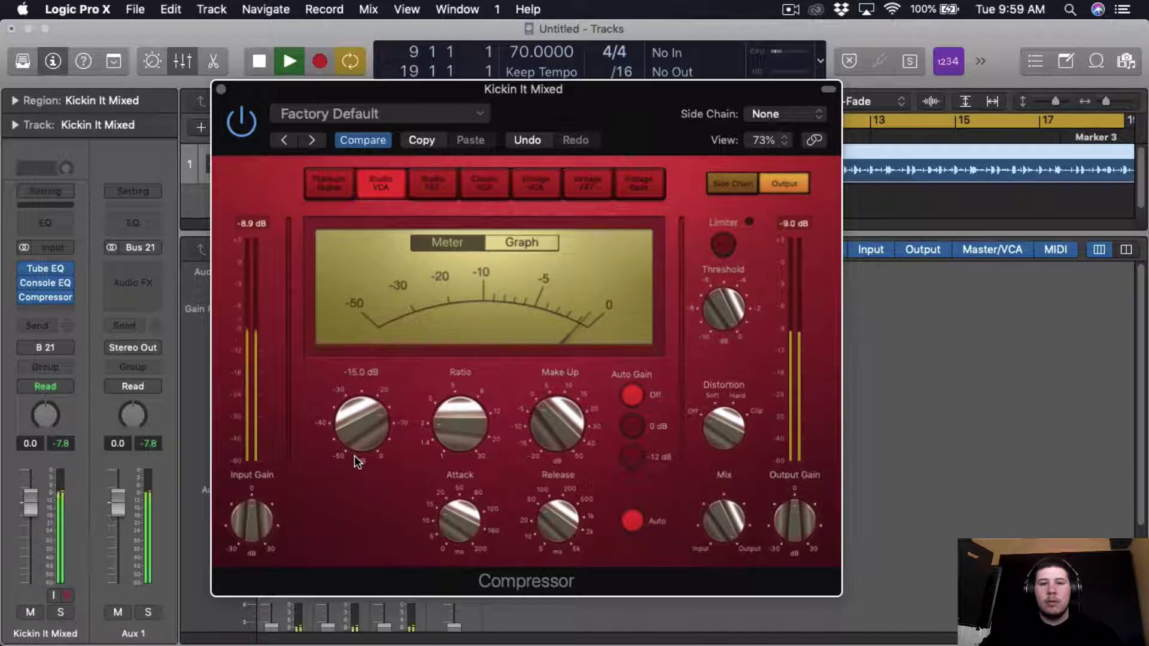
{"action": "left_click", "coordinate": [354, 455], "text": "alt"}
{"action": "mouse_move", "coordinate": [354, 466]}
{"action": "left_mouse_down"}
{"action": "mouse_move", "coordinate": [353, 443]}
{"action": "mouse_move", "coordinate": [344, 474]}
{"action": "mouse_move", "coordinate": [362, 447]}
{"action": "left_mouse_up"}
{"action": "scroll", "coordinate": [364, 439], "scroll_direction": "down", "scroll_amount": 5}
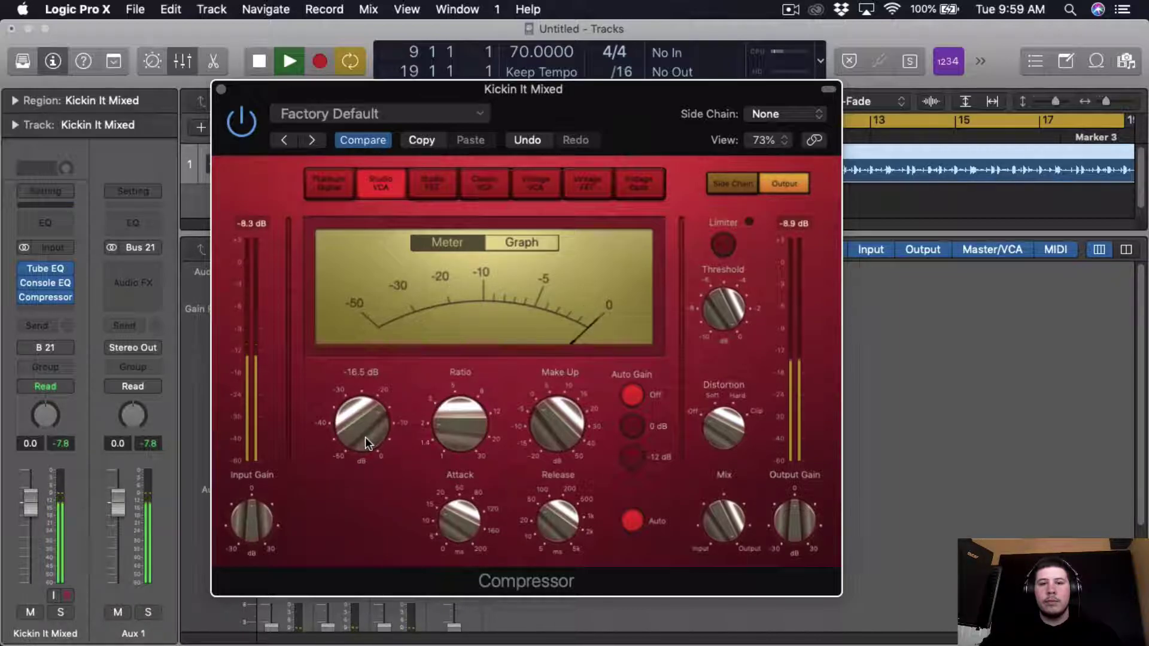
{"action": "scroll", "coordinate": [366, 443], "scroll_direction": "up", "scroll_amount": 2}
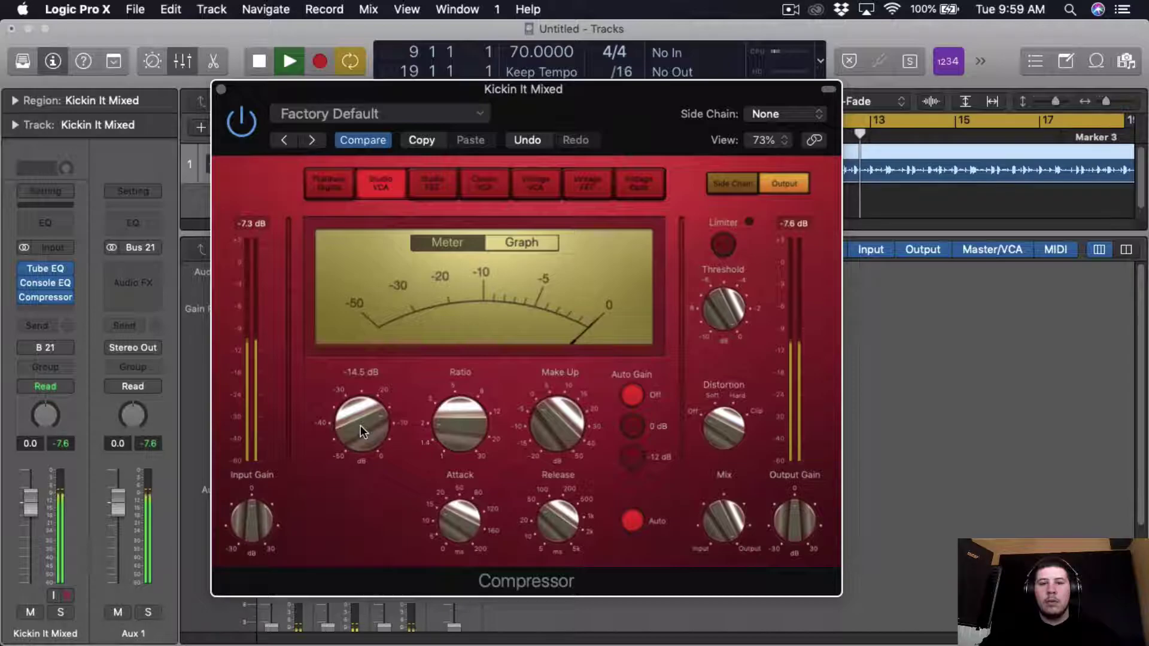
{"action": "scroll", "coordinate": [361, 431], "scroll_direction": "up", "scroll_amount": 1}
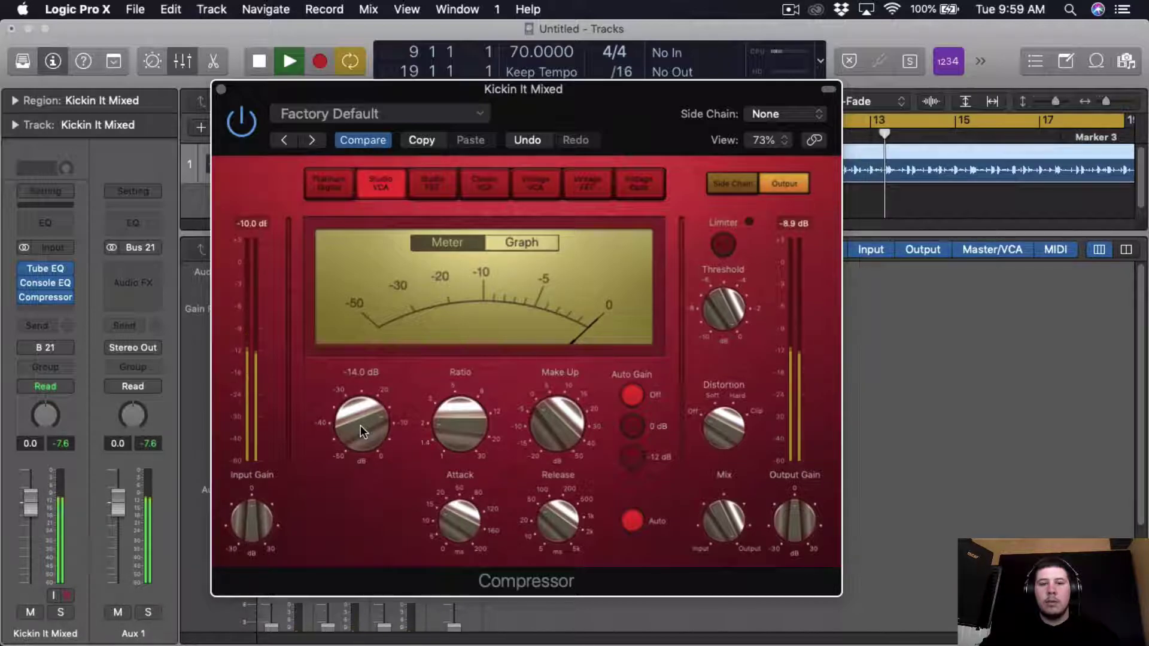
- Bypass and re-enable the Compressor to compare the sound, then close its window and stop playback
{"action": "left_click", "coordinate": [253, 130]}
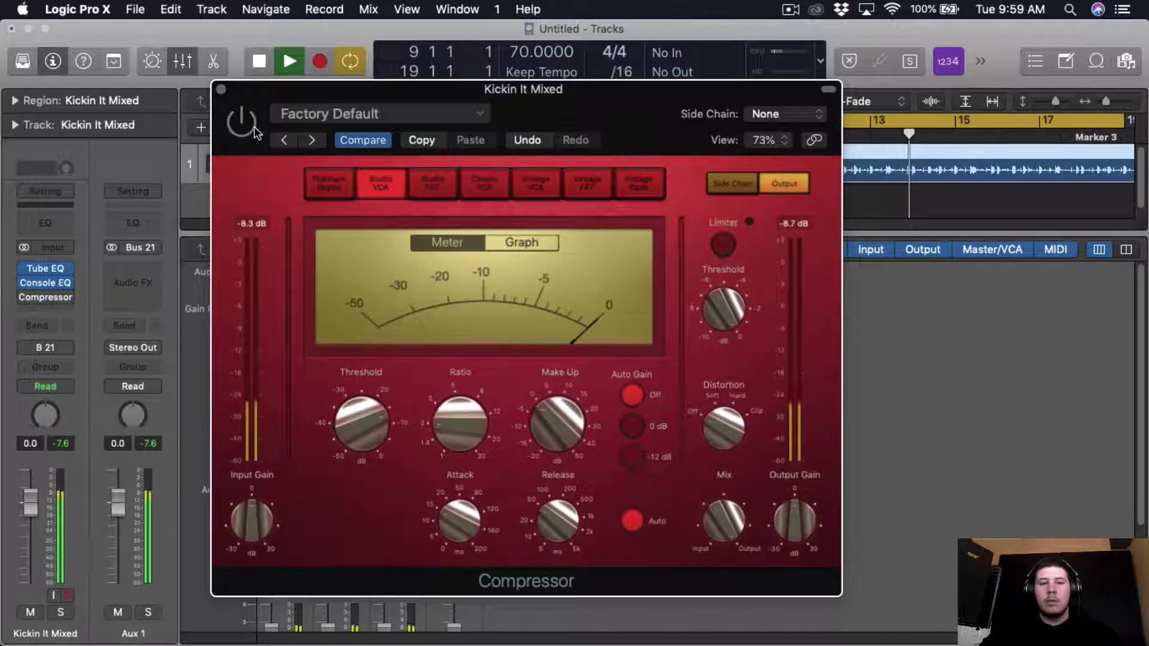
{"action": "left_click", "coordinate": [253, 129]}
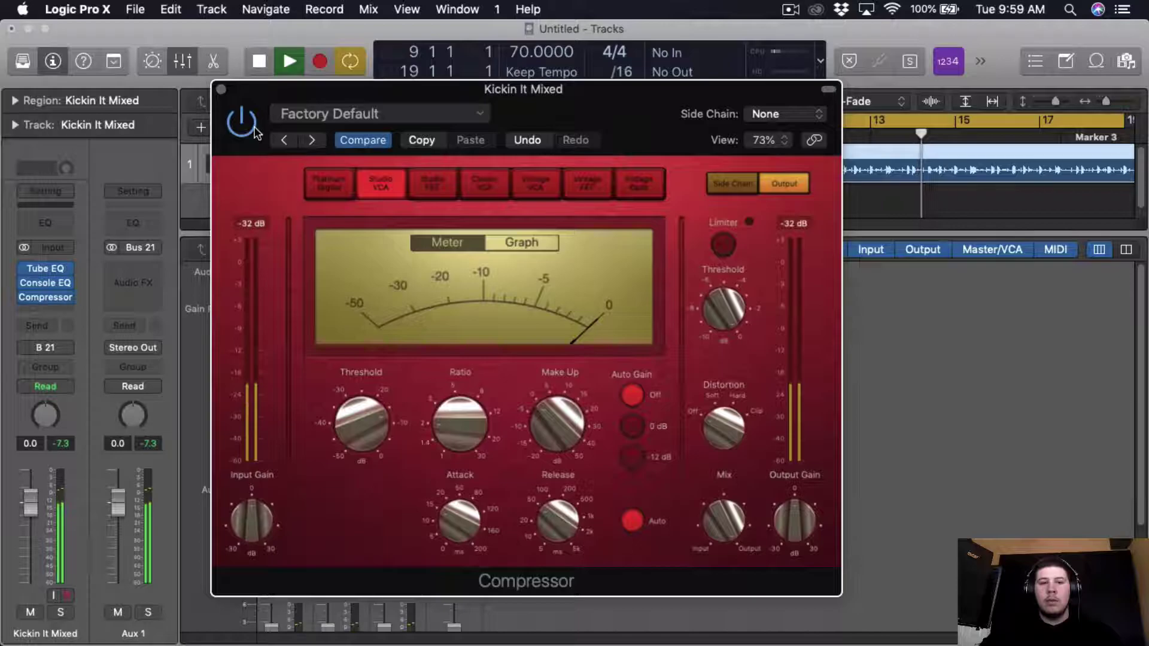
{"action": "left_click", "coordinate": [222, 92]}
{"action": "key", "text": "space"}
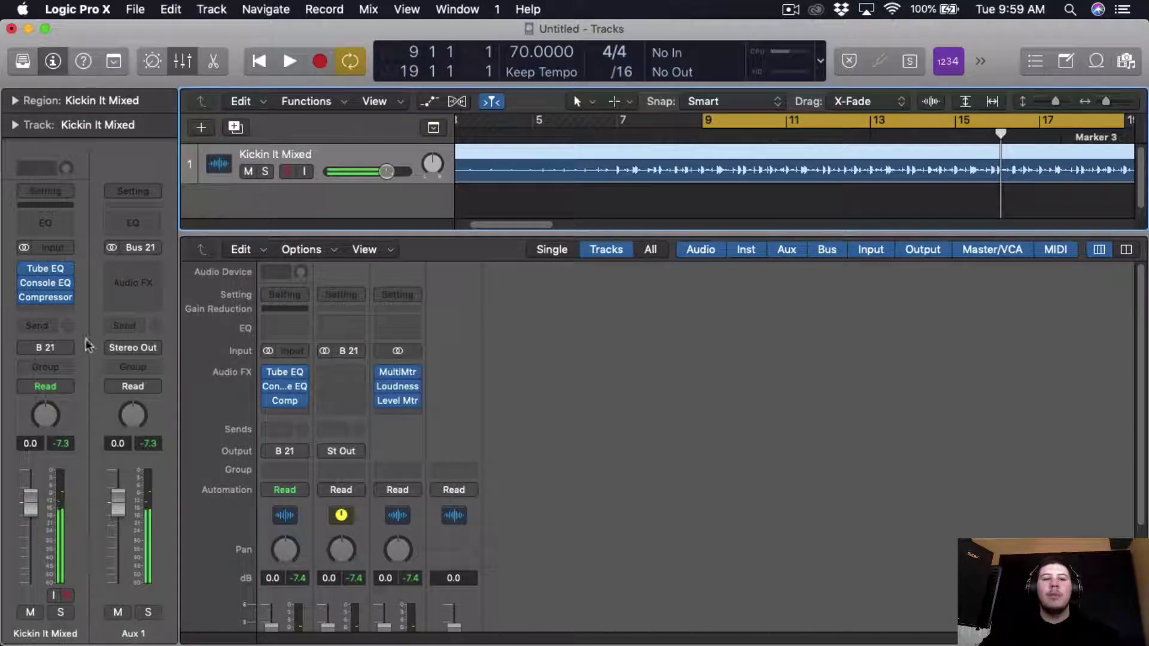
- Insert the Waves L1 limiter (s) from the incompatible Audio Units in the slot after the Compressor on the Kickin It Mixed track
{"action": "left_click", "coordinate": [61, 309]}
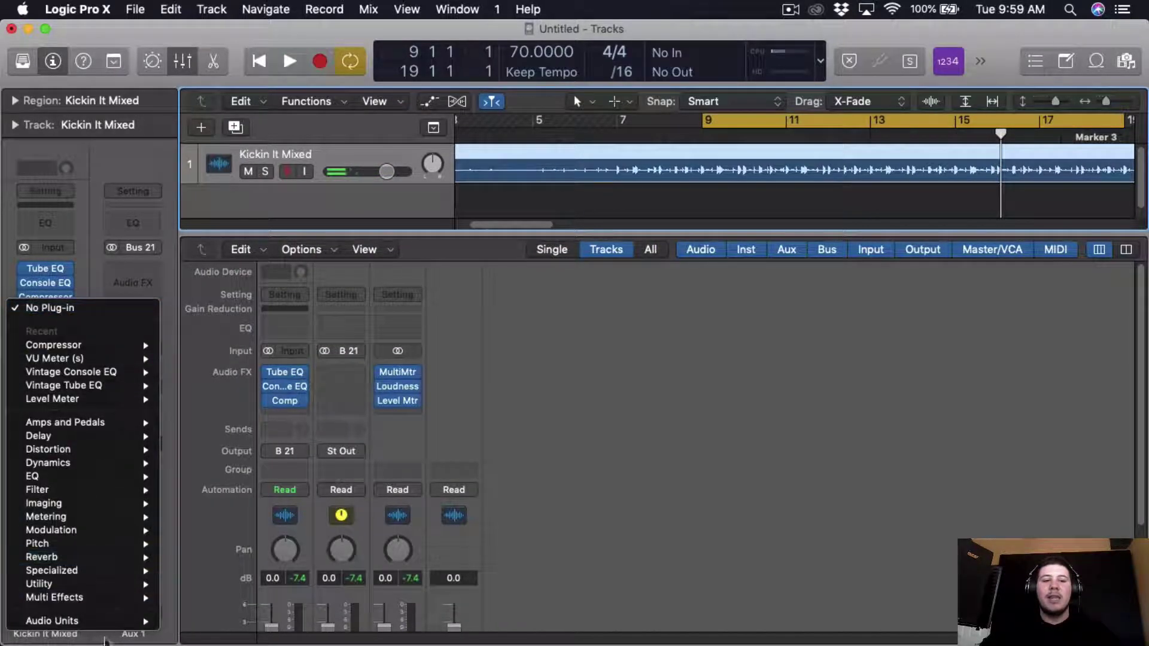
{"action": "mouse_move", "coordinate": [105, 624]}
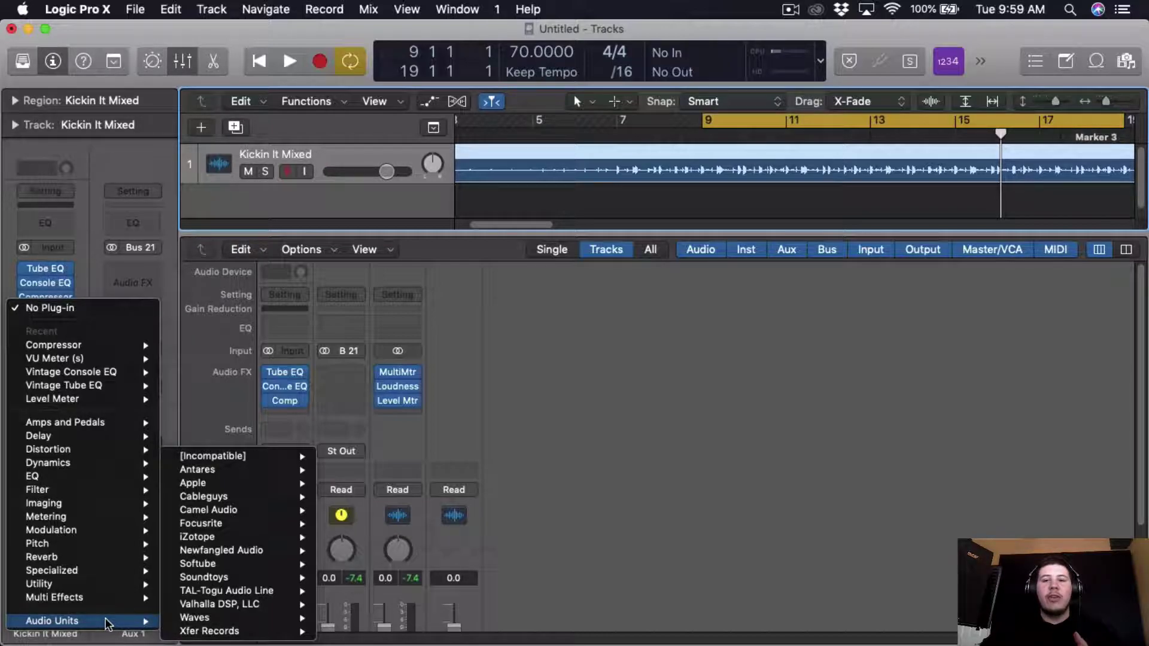
{"action": "mouse_move", "coordinate": [239, 456]}
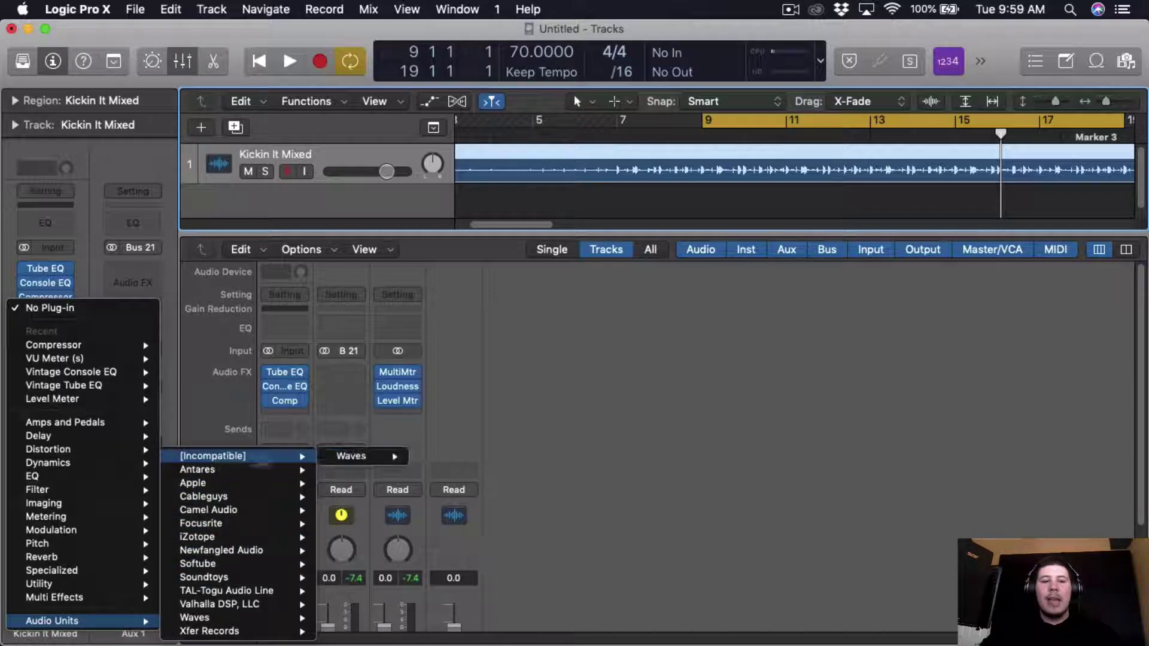
{"action": "mouse_move", "coordinate": [353, 456]}
{"action": "mouse_move", "coordinate": [526, 449]}
{"action": "scroll", "coordinate": [526, 448], "scroll_direction": "down", "scroll_amount": 3}
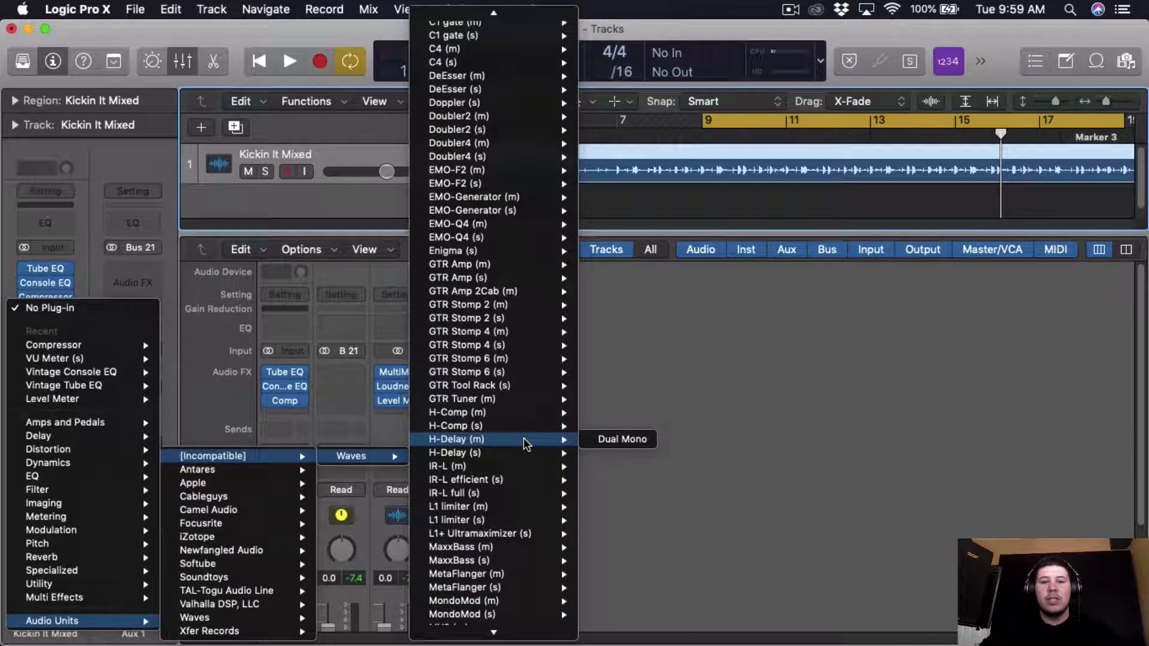
{"action": "mouse_move", "coordinate": [531, 520]}
{"action": "left_click", "coordinate": [606, 523]}
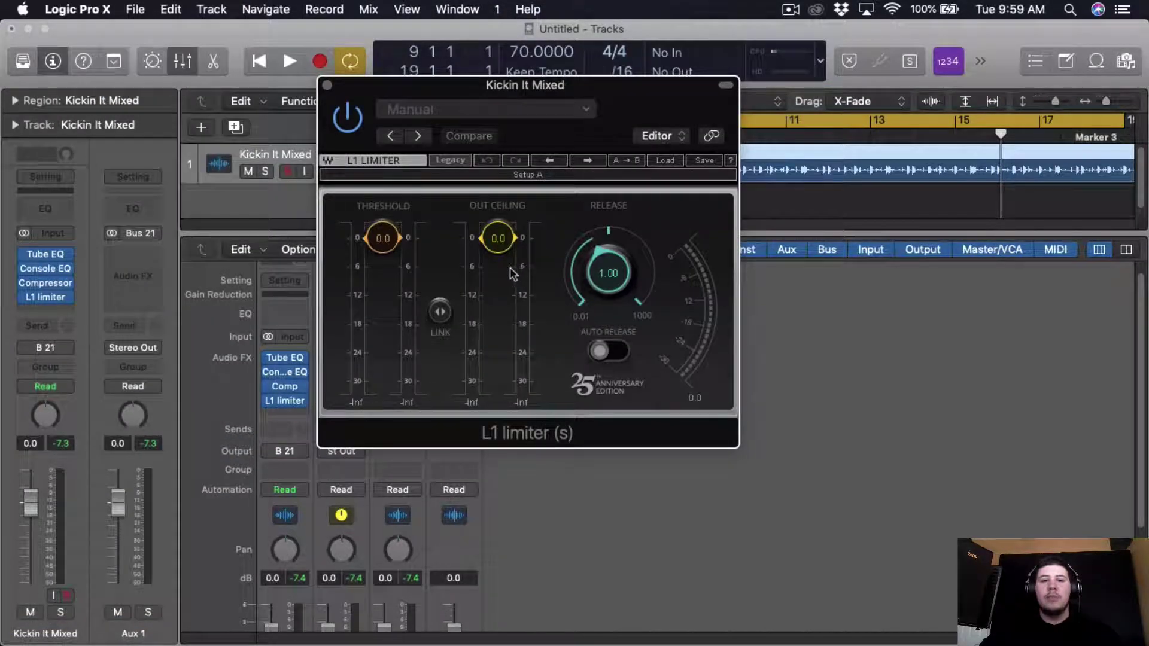
- Set the L1 limiter's out ceiling to -1.0 and try Auto Release before switching it back off
{"action": "scroll", "coordinate": [513, 274], "scroll_direction": "down", "scroll_amount": 4}
{"action": "scroll", "coordinate": [510, 274], "scroll_direction": "down", "scroll_amount": 3}
{"action": "scroll", "coordinate": [510, 274], "scroll_direction": "down", "scroll_amount": 1}
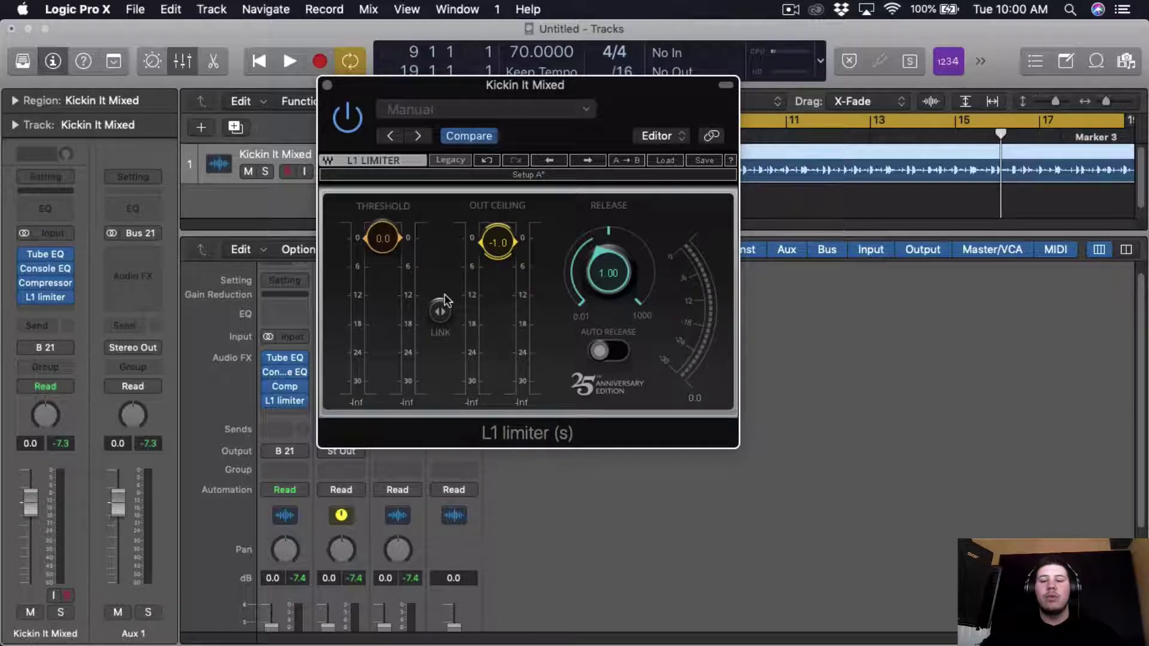
{"action": "left_click", "coordinate": [598, 348]}
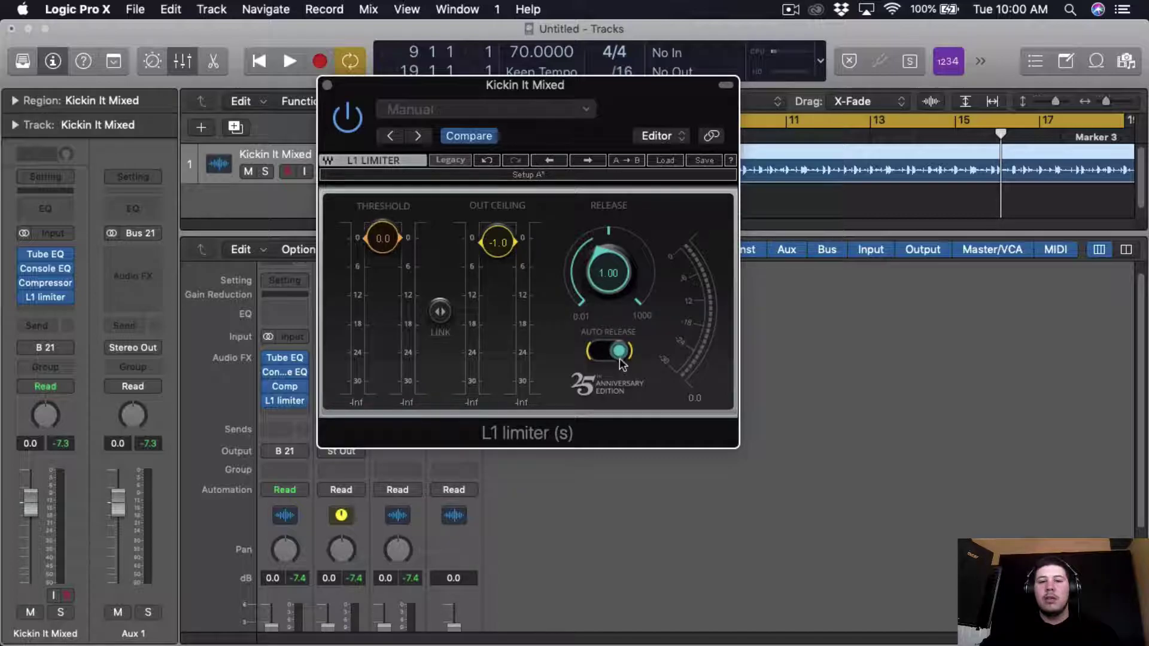
{"action": "left_click", "coordinate": [620, 359]}
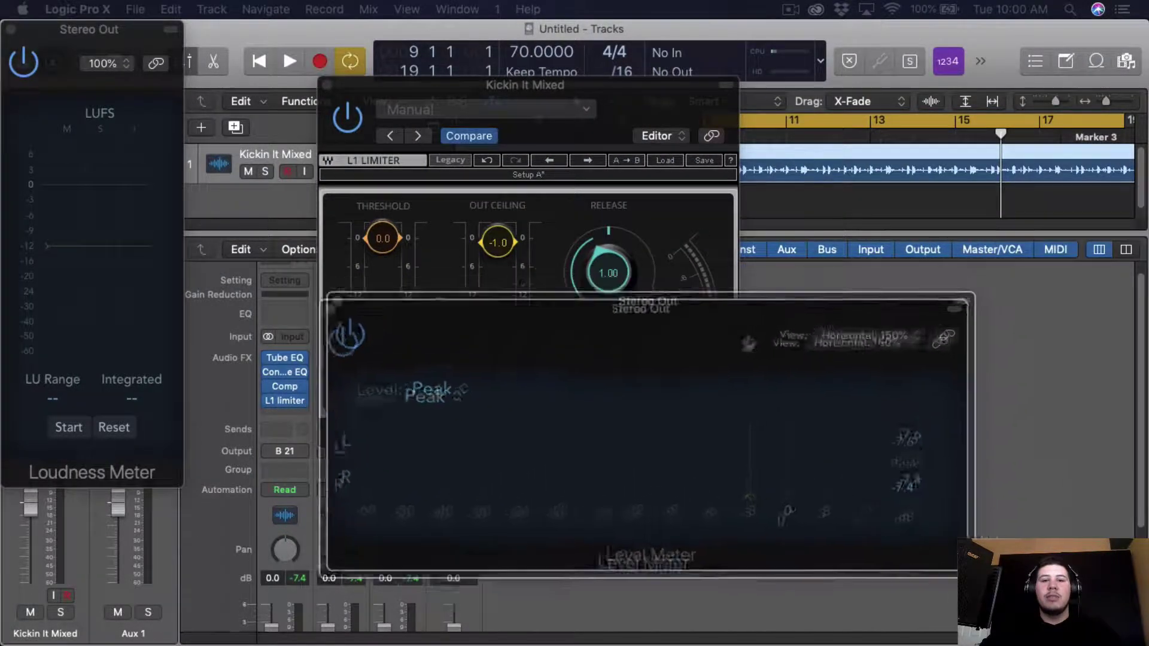
- Switch the Stereo Out Level Meter to Peak & RMS and set the L1 limiter's threshold to -3.0 during playback
{"action": "left_click", "coordinate": [312, 473]}
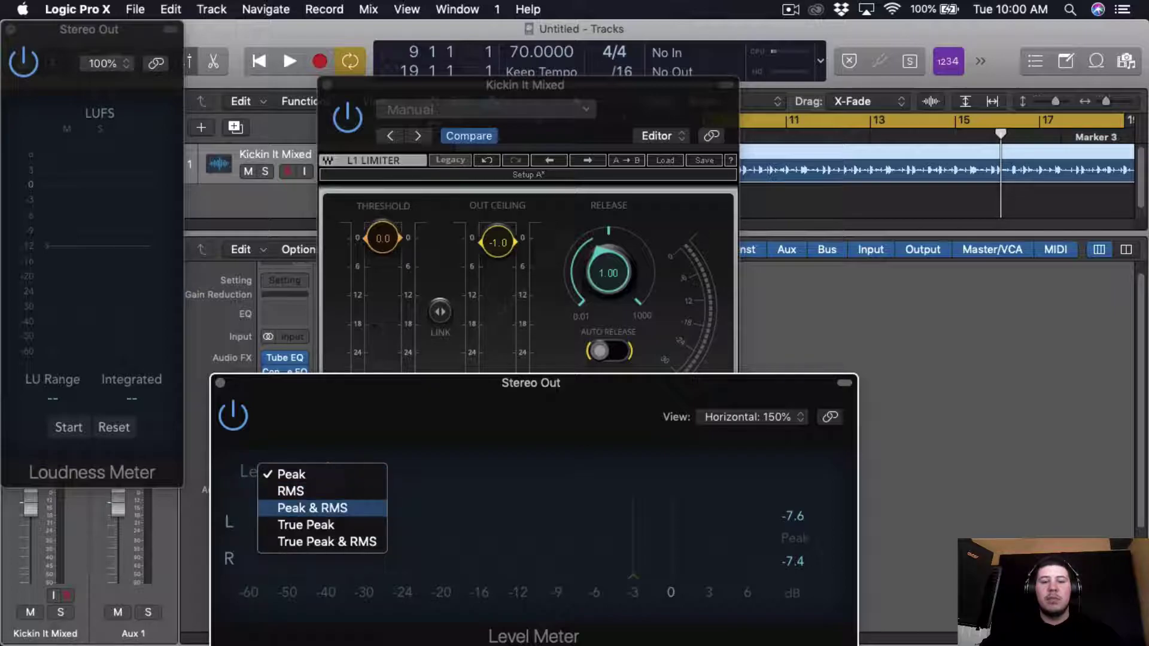
{"action": "left_click", "coordinate": [312, 508]}
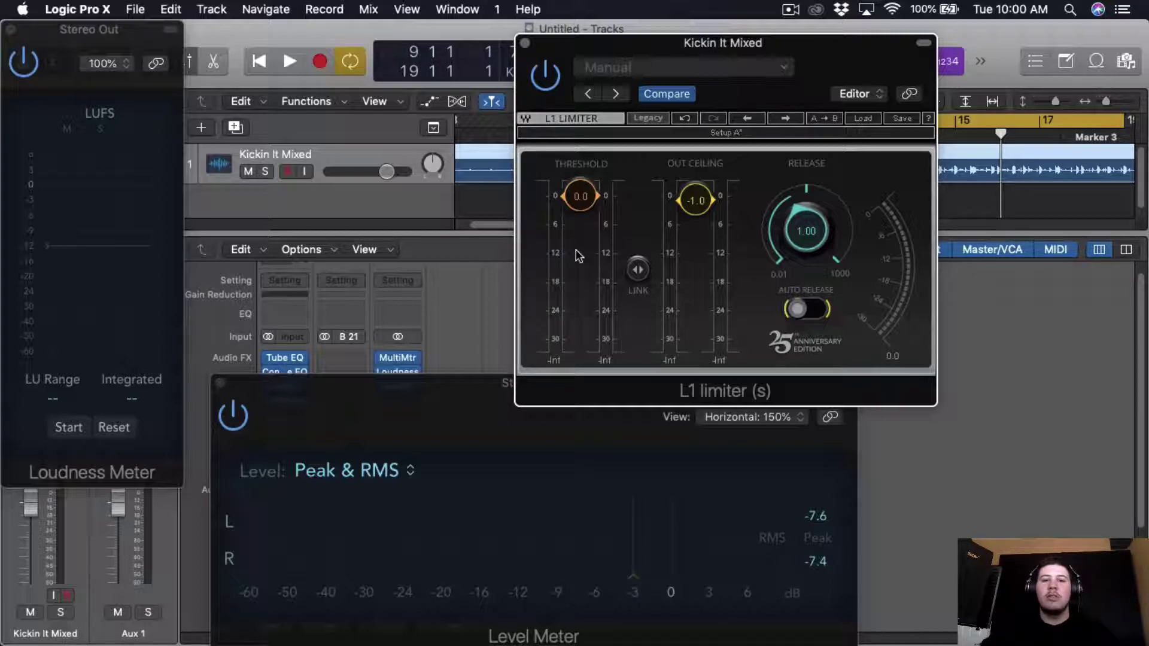
{"action": "key", "text": "space"}
{"action": "scroll", "coordinate": [594, 241], "scroll_direction": "down", "scroll_amount": 10}
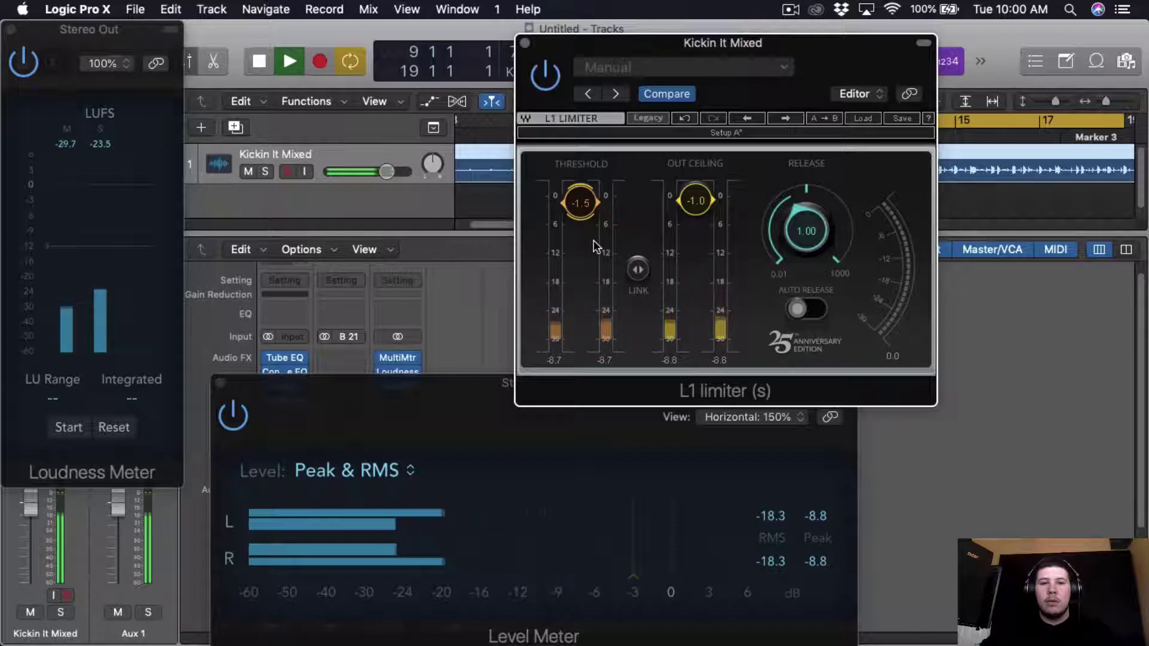
{"action": "scroll", "coordinate": [593, 239], "scroll_direction": "down", "scroll_amount": 5}
{"action": "scroll", "coordinate": [579, 262], "scroll_direction": "down", "scroll_amount": 10}
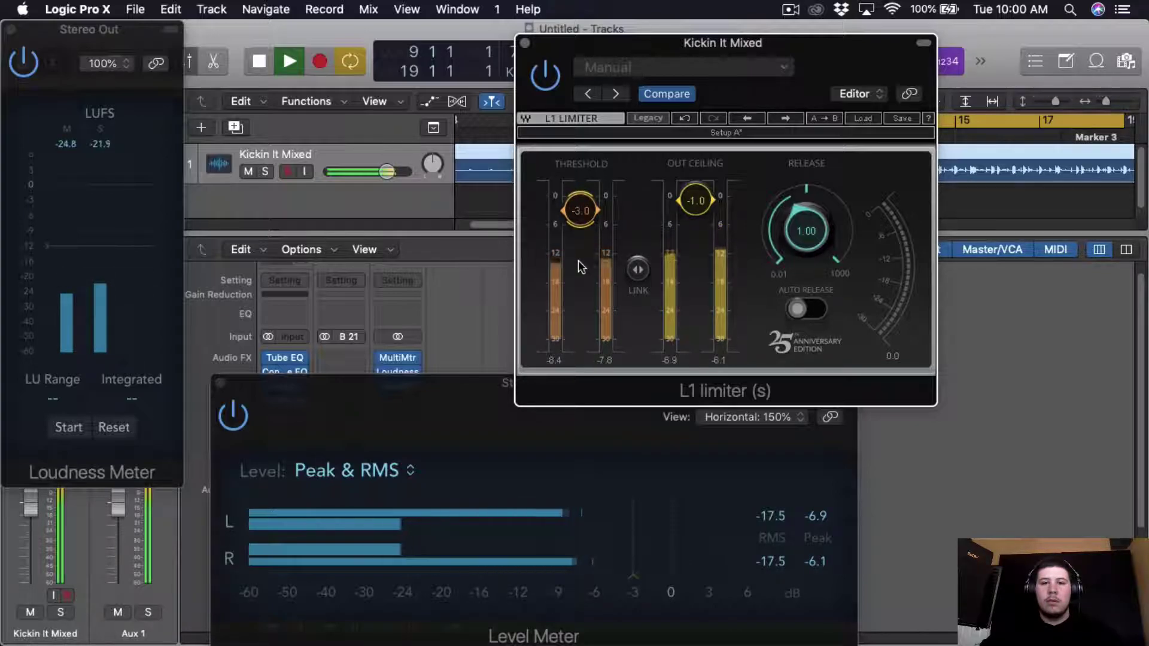
{"action": "scroll", "coordinate": [578, 264], "scroll_direction": "up", "scroll_amount": 1}
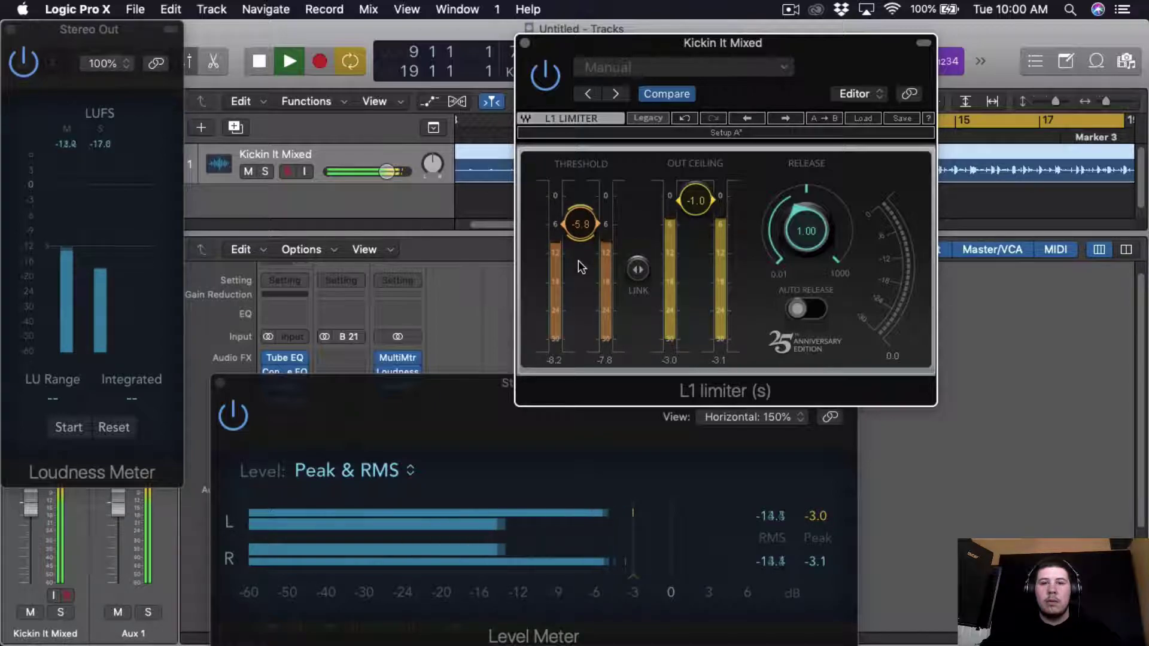
{"action": "scroll", "coordinate": [578, 260], "scroll_direction": "up", "scroll_amount": 3}
{"action": "scroll", "coordinate": [578, 260], "scroll_direction": "up", "scroll_amount": 6}
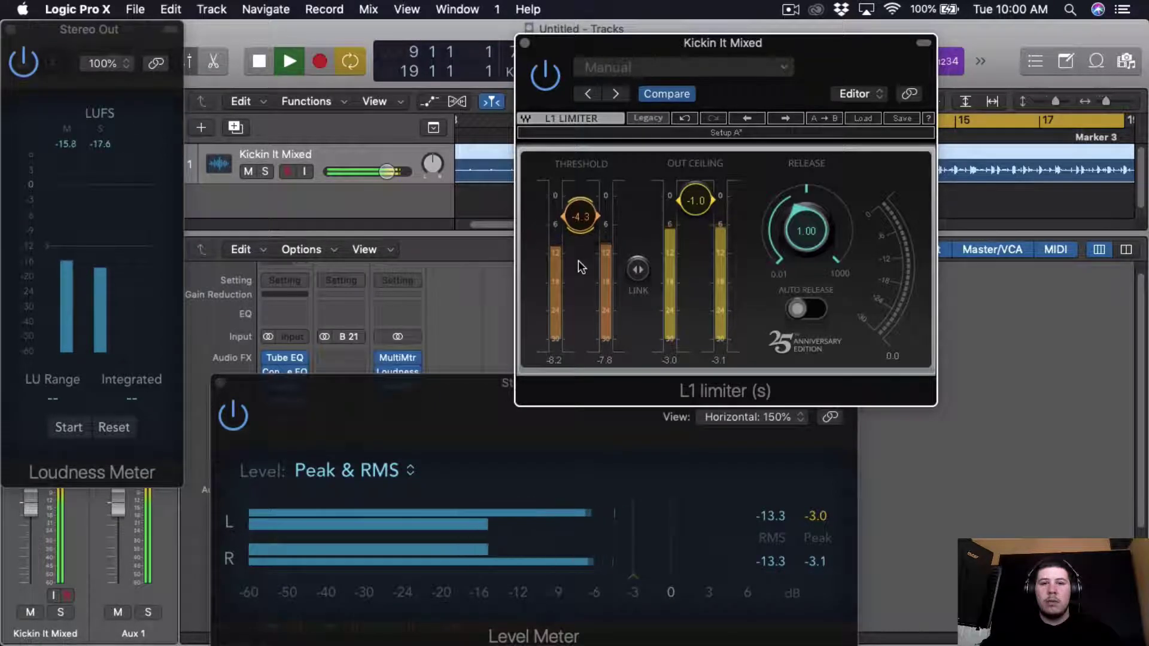
{"action": "scroll", "coordinate": [578, 260], "scroll_direction": "up", "scroll_amount": 1}
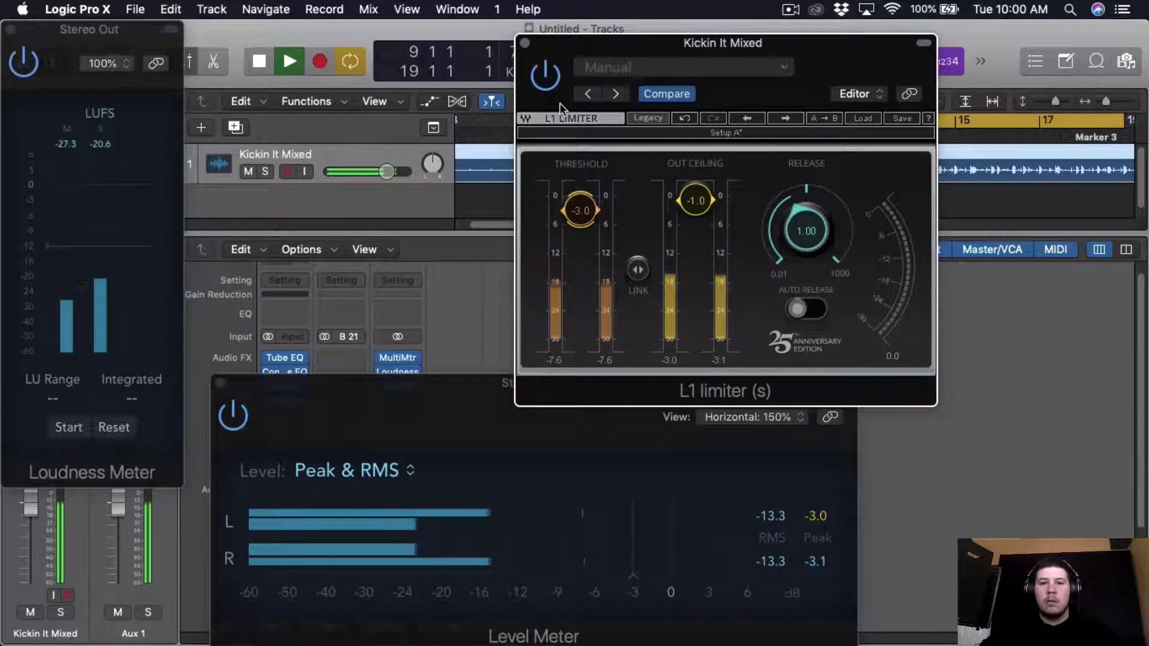
- Stop playback and close the L1 limiter, Level Meter and Loudness Meter windows
{"action": "left_click", "coordinate": [524, 43]}
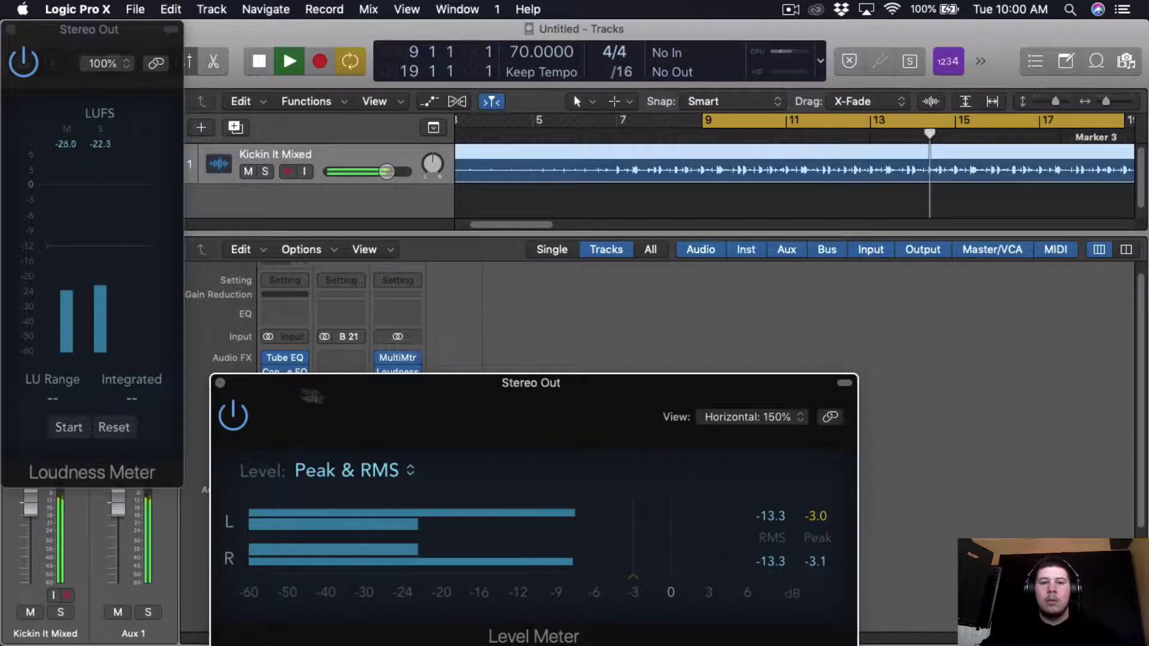
{"action": "left_click", "coordinate": [809, 515]}
{"action": "key", "text": "space"}
{"action": "left_click", "coordinate": [221, 383]}
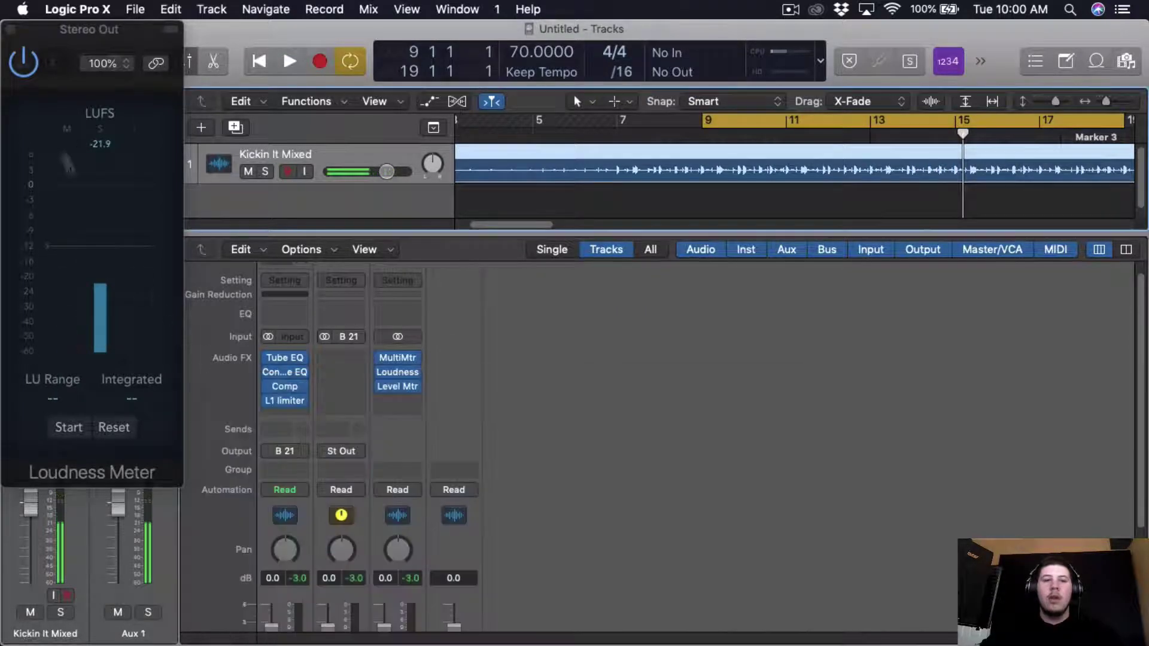
{"action": "left_click", "coordinate": [11, 29]}
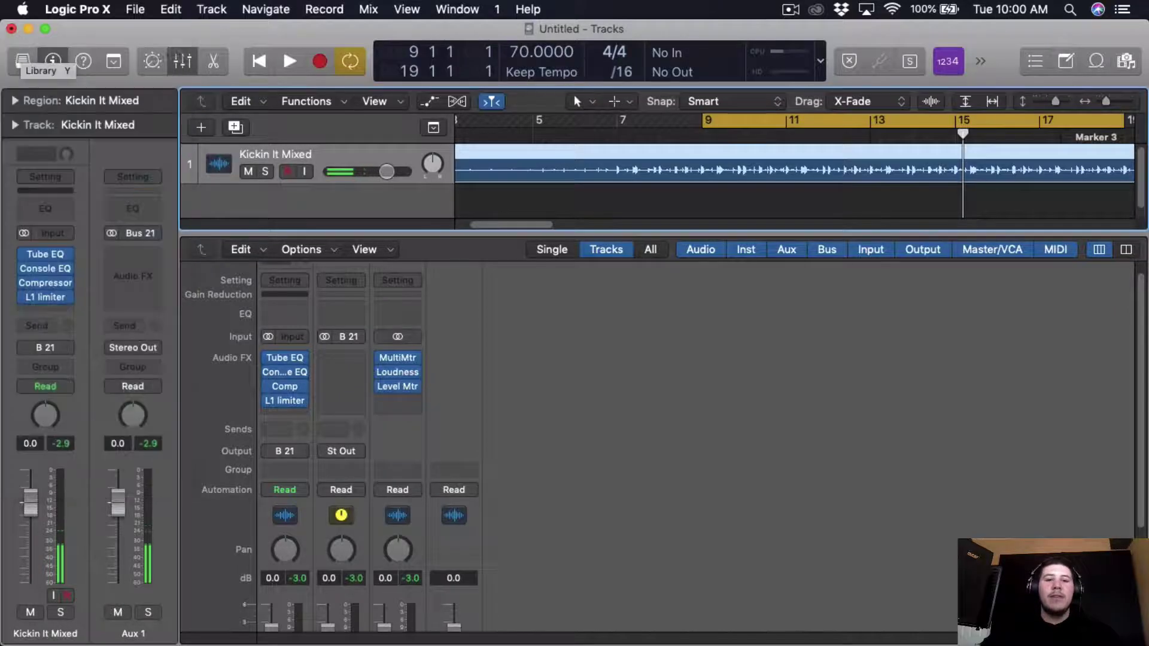
- Insert iZotope Ozone 8 Elements in the slot after the L1 limiter on the Kickin It Mixed track
{"action": "left_click", "coordinate": [296, 414]}
{"action": "mouse_move", "coordinate": [302, 628]}
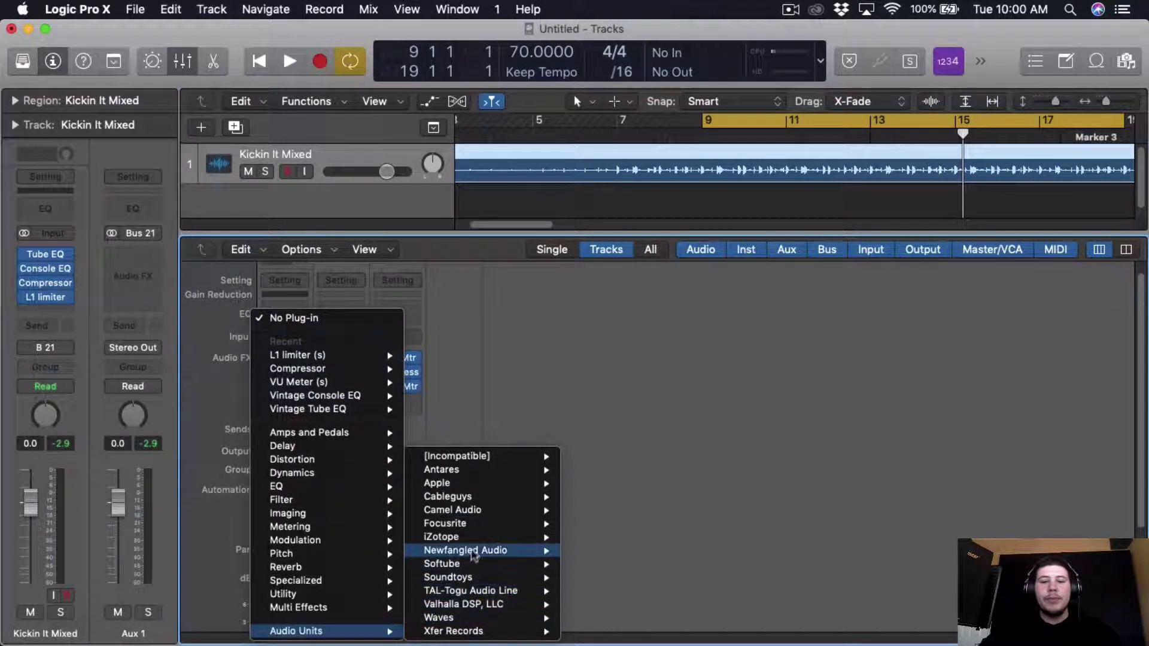
{"action": "mouse_move", "coordinate": [455, 536]}
{"action": "mouse_move", "coordinate": [658, 578]}
{"action": "mouse_move", "coordinate": [688, 564]}
{"action": "left_click", "coordinate": [736, 564]}
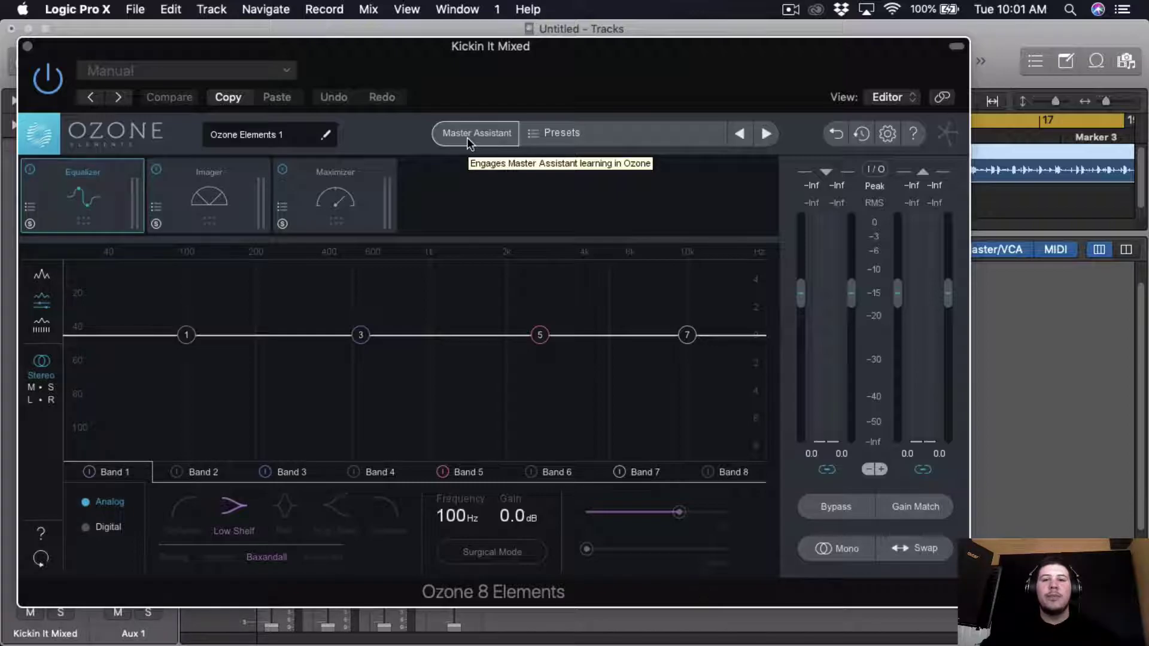
- Run Ozone's Master Assistant with the Streaming target and play the cycle range for it to analyze
{"action": "left_click", "coordinate": [469, 139]}
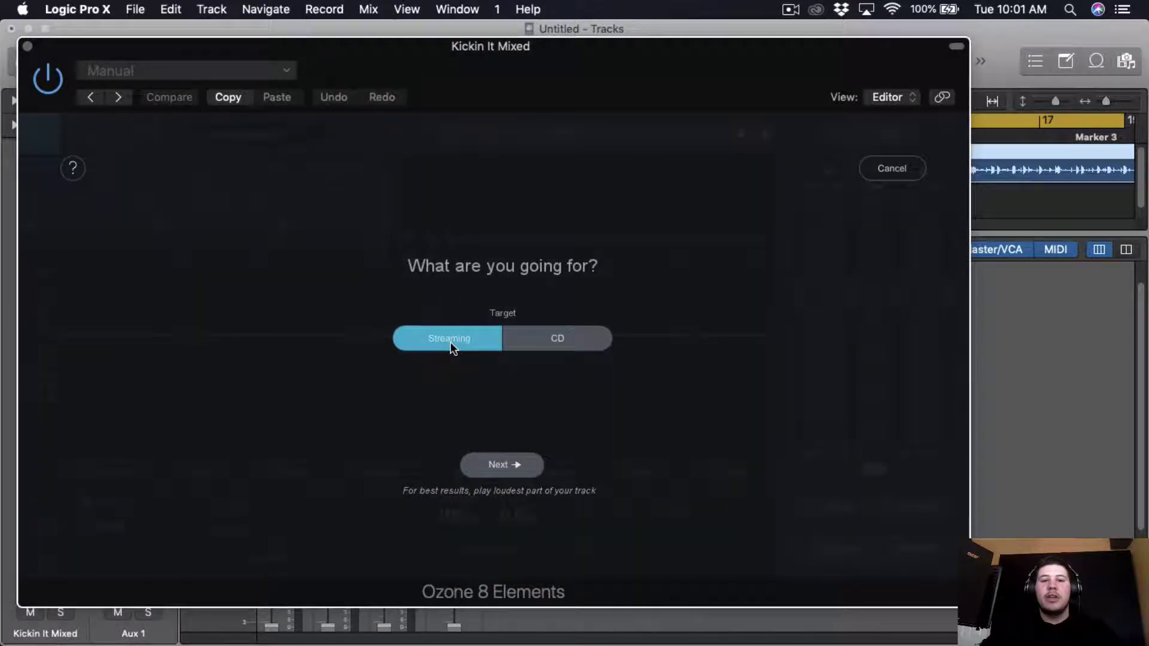
{"action": "left_click", "coordinate": [496, 468]}
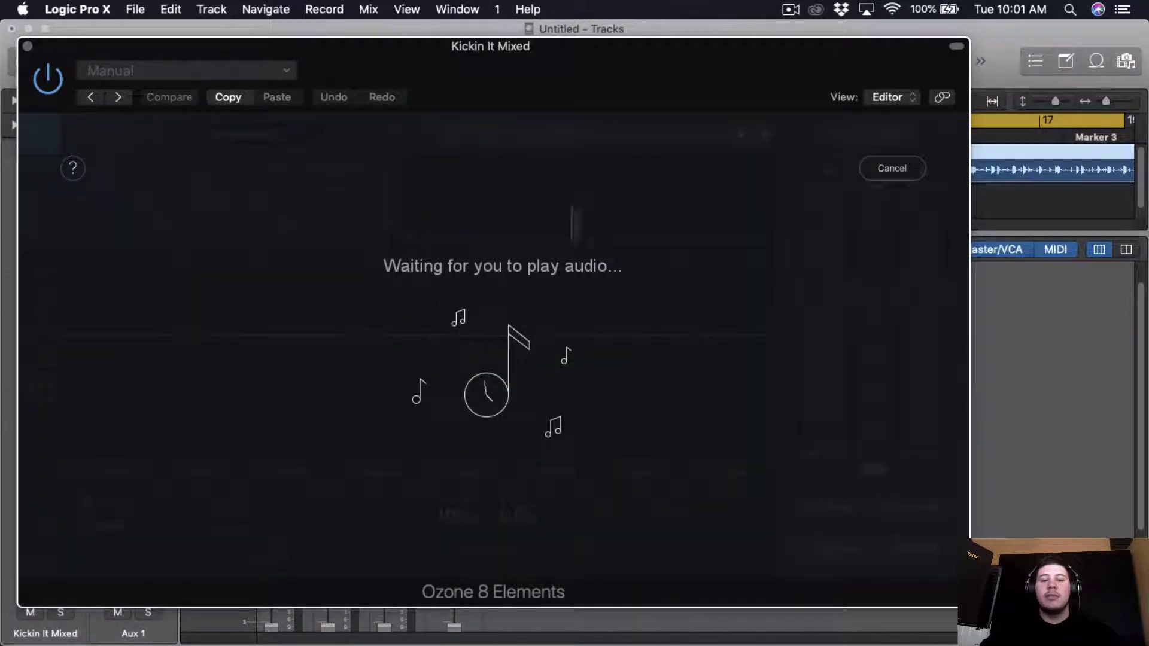
{"action": "key", "text": "space"}
{"action": "left_click_drag", "start_coordinate": [754, 91], "coordinate": [771, 121]}
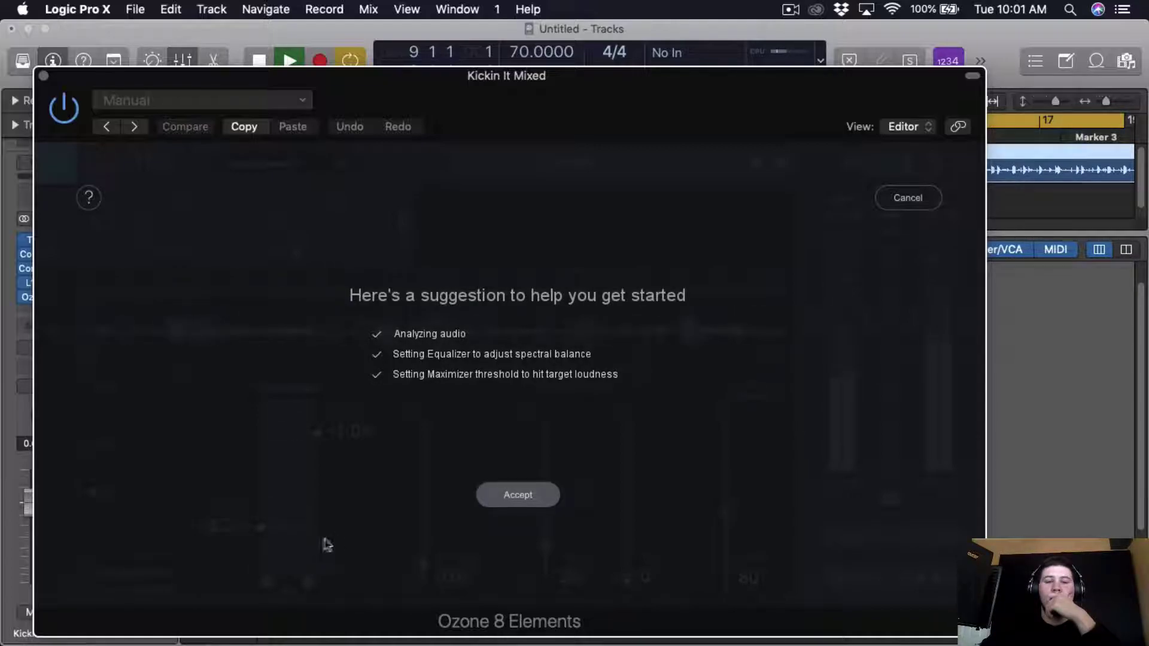
- Accept Ozone's Master Assistant suggestion, review the Equalizer, Imager and Maximizer modules during playback with the Imager left off, and stop playback
{"action": "left_click", "coordinate": [516, 498]}
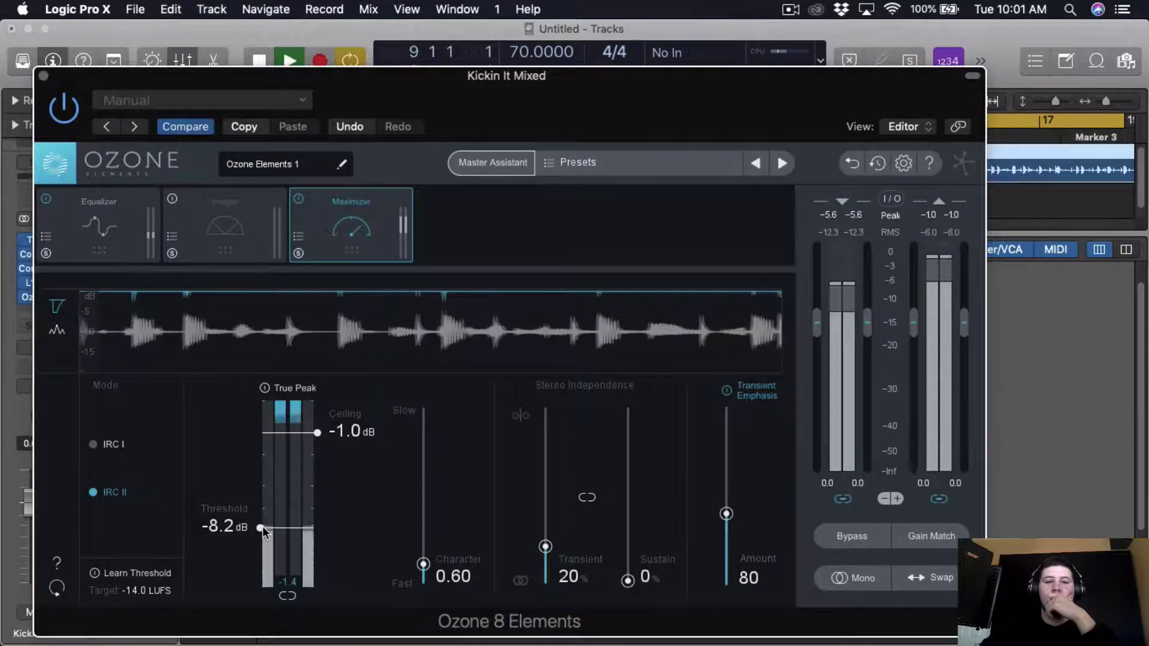
{"action": "left_click", "coordinate": [228, 231]}
{"action": "left_click", "coordinate": [107, 218]}
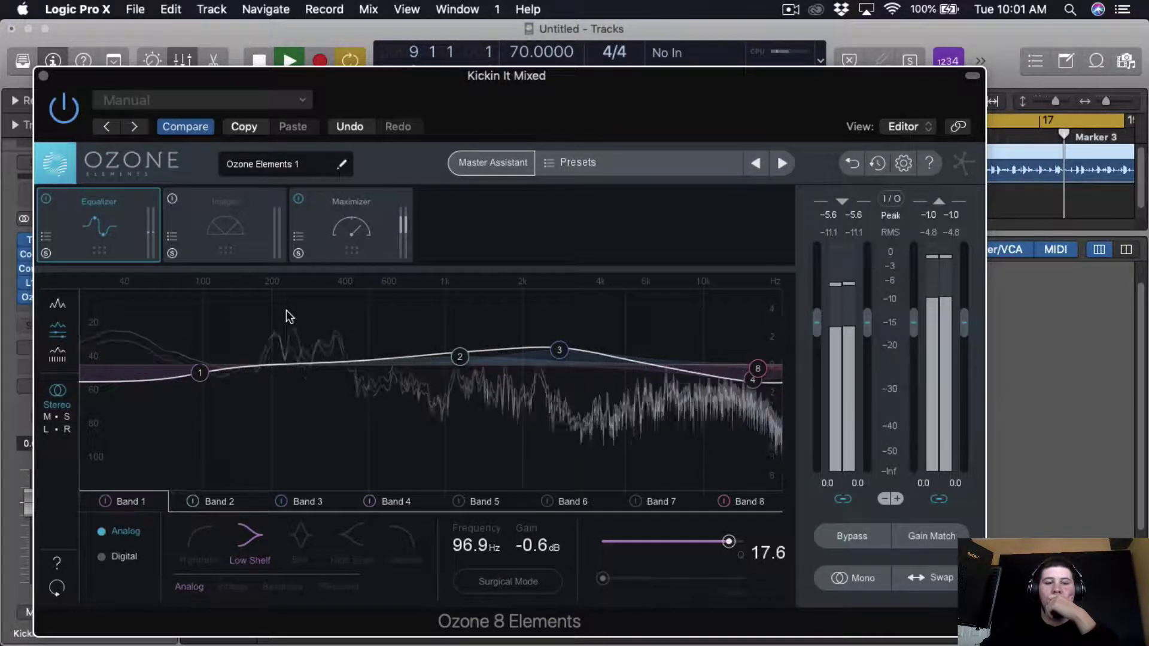
{"action": "left_click", "coordinate": [221, 247]}
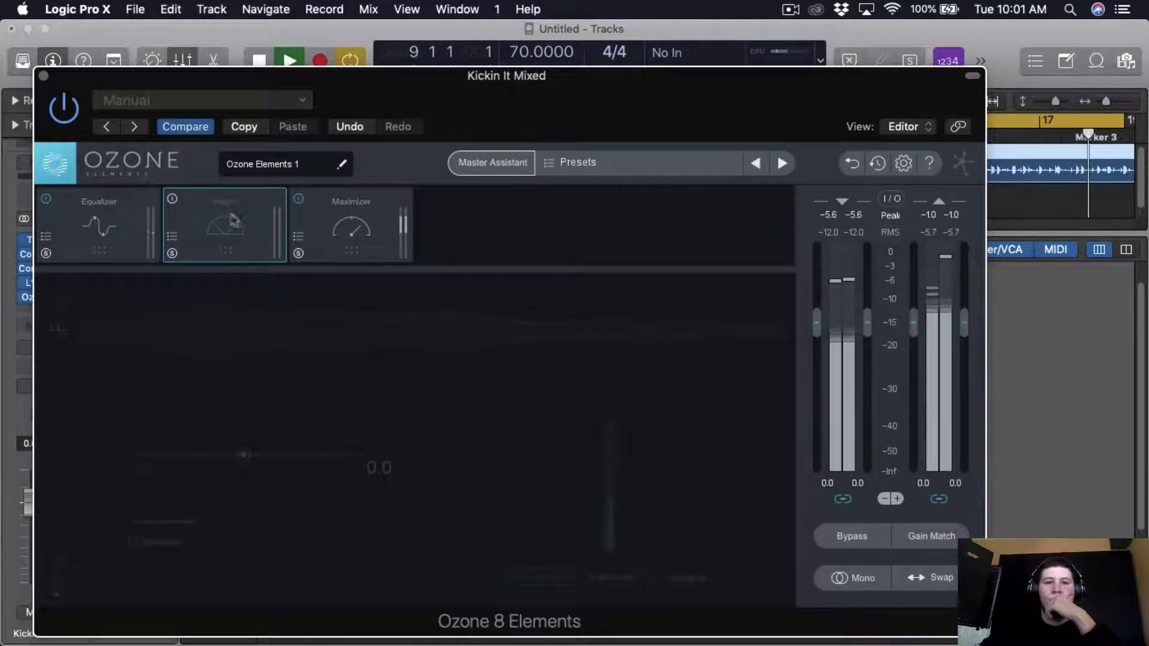
{"action": "left_click", "coordinate": [299, 236]}
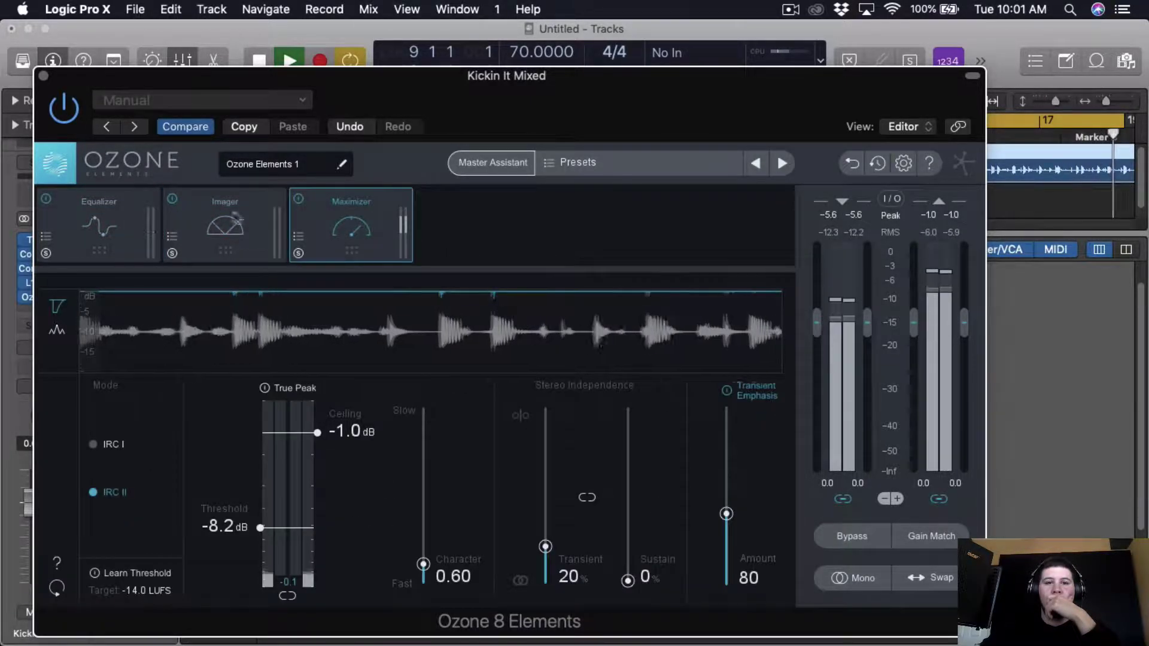
{"action": "left_click", "coordinate": [172, 198]}
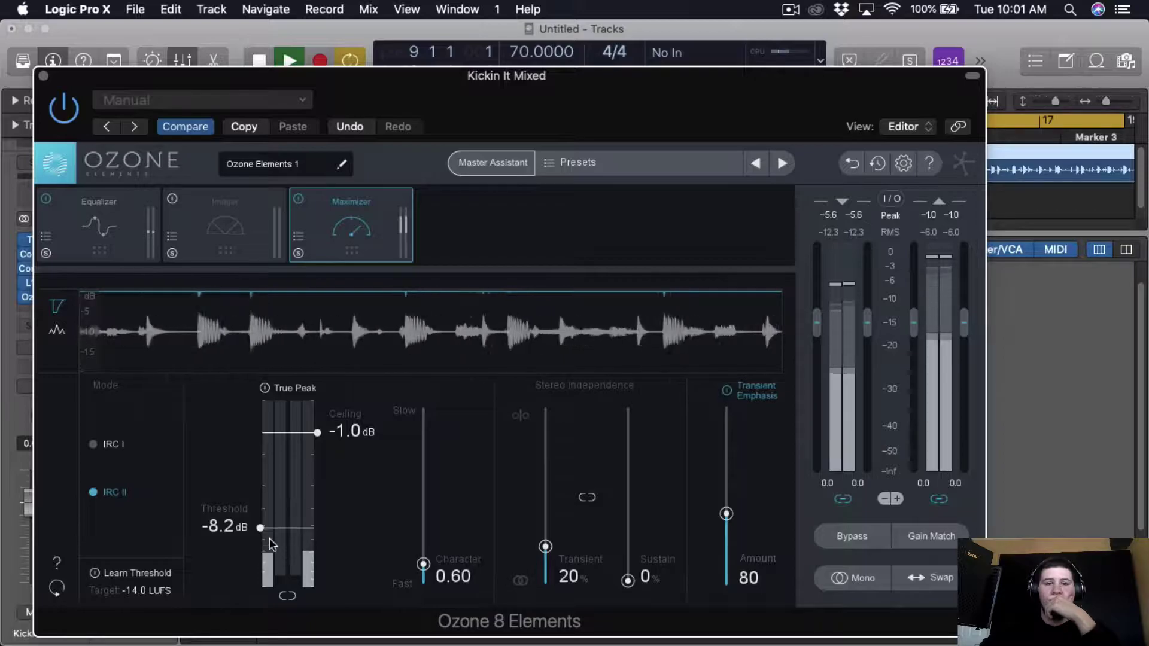
{"action": "key", "text": "space"}
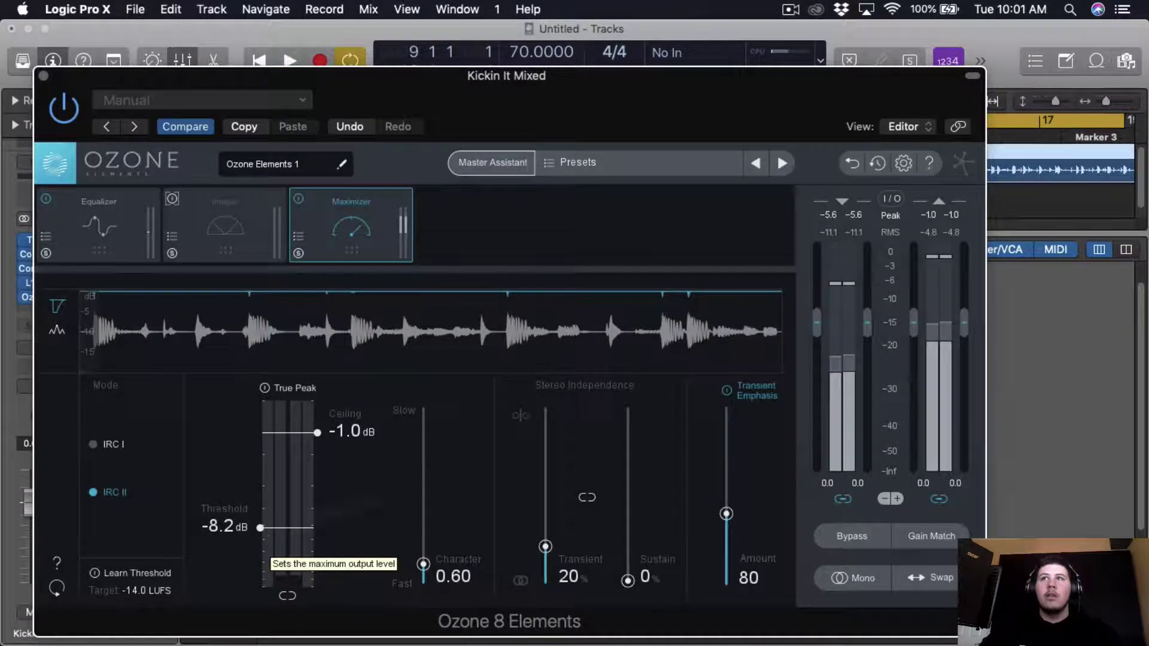
- Set the Maximizer's threshold to -6.7 dB and its Learn Threshold target to -12.0 LUFS
{"action": "left_click_drag", "start_coordinate": [516, 91], "coordinate": [633, 59]}
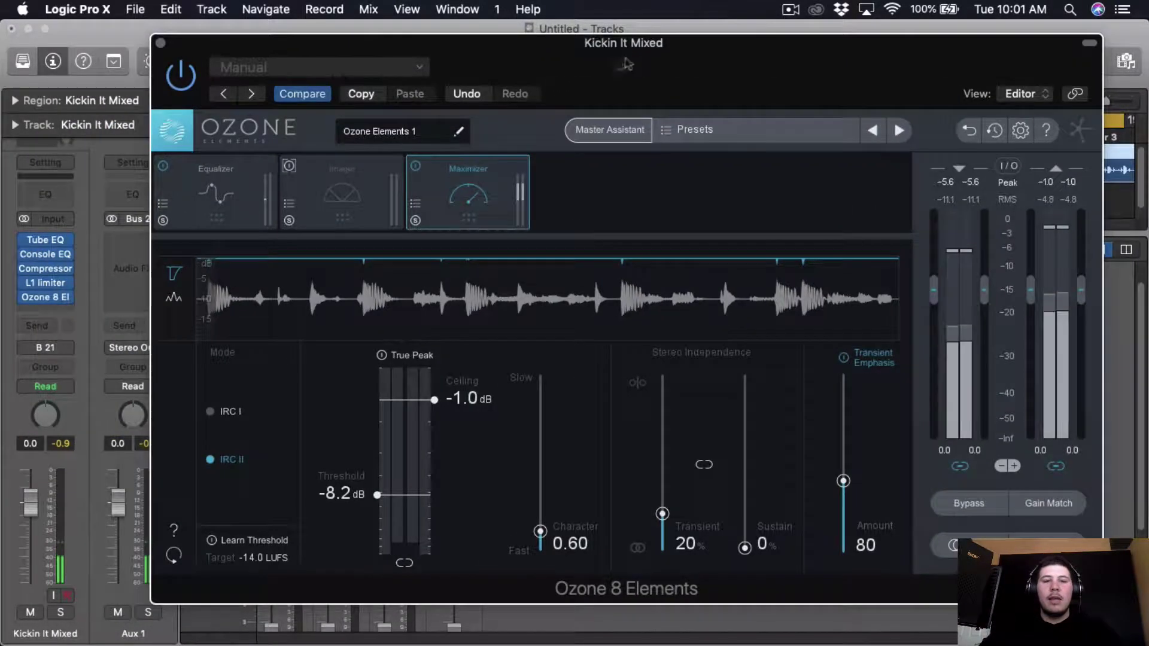
{"action": "left_click", "coordinate": [243, 173]}
{"action": "left_click", "coordinate": [360, 180]}
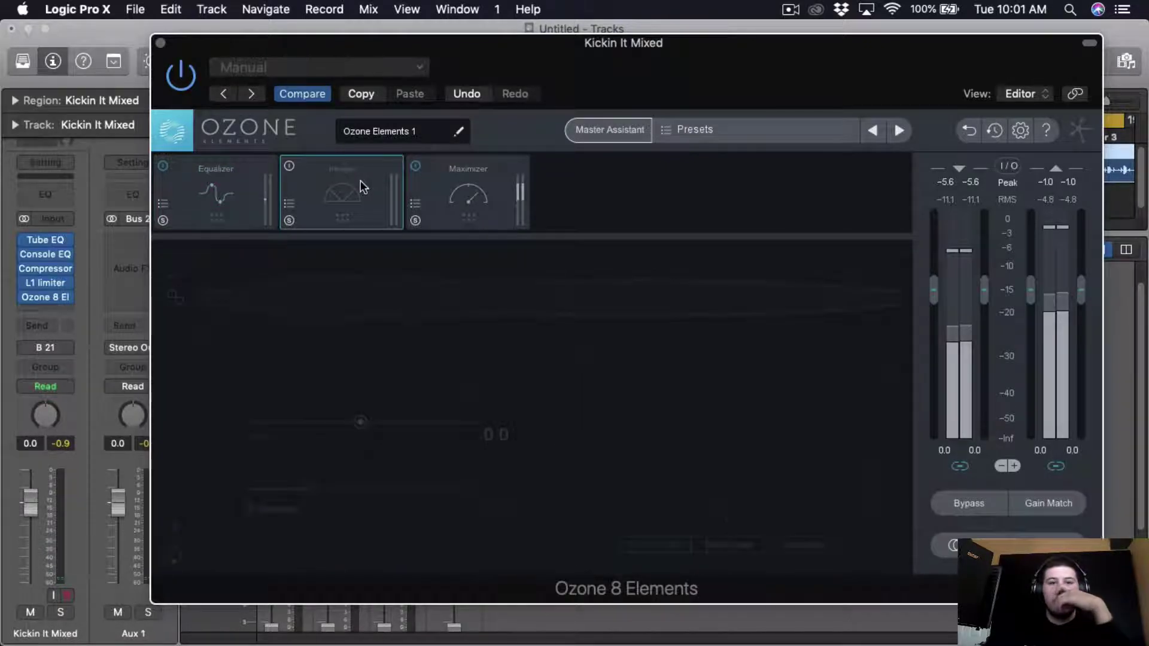
{"action": "left_click", "coordinate": [463, 198]}
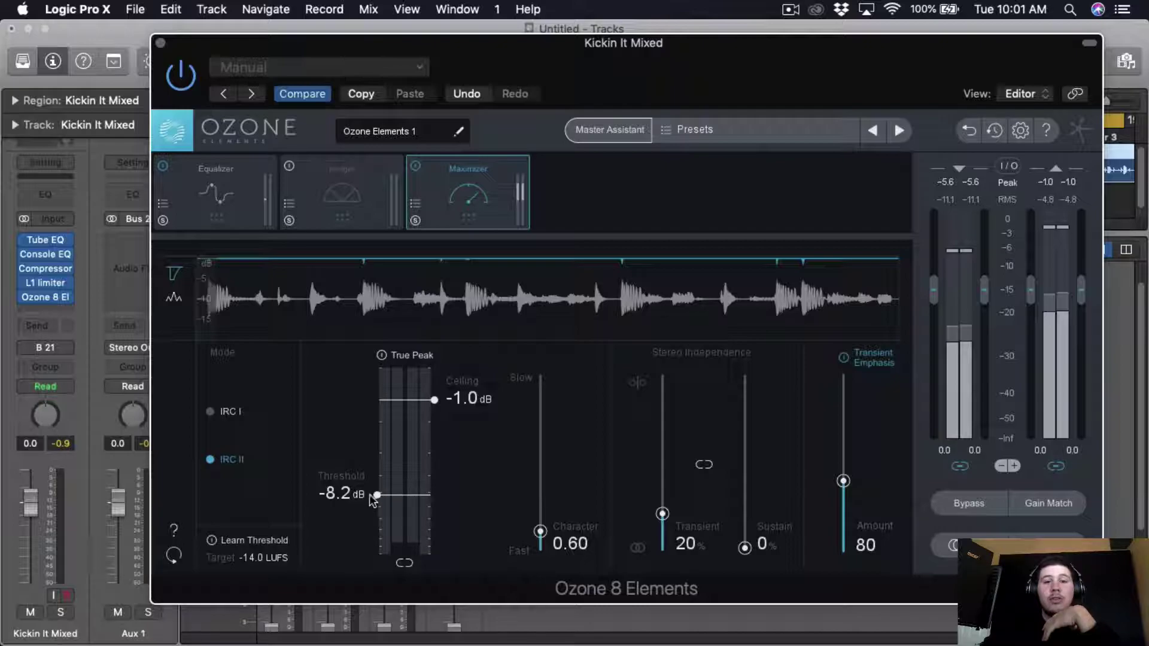
{"action": "left_click_drag", "start_coordinate": [381, 499], "coordinate": [380, 488]}
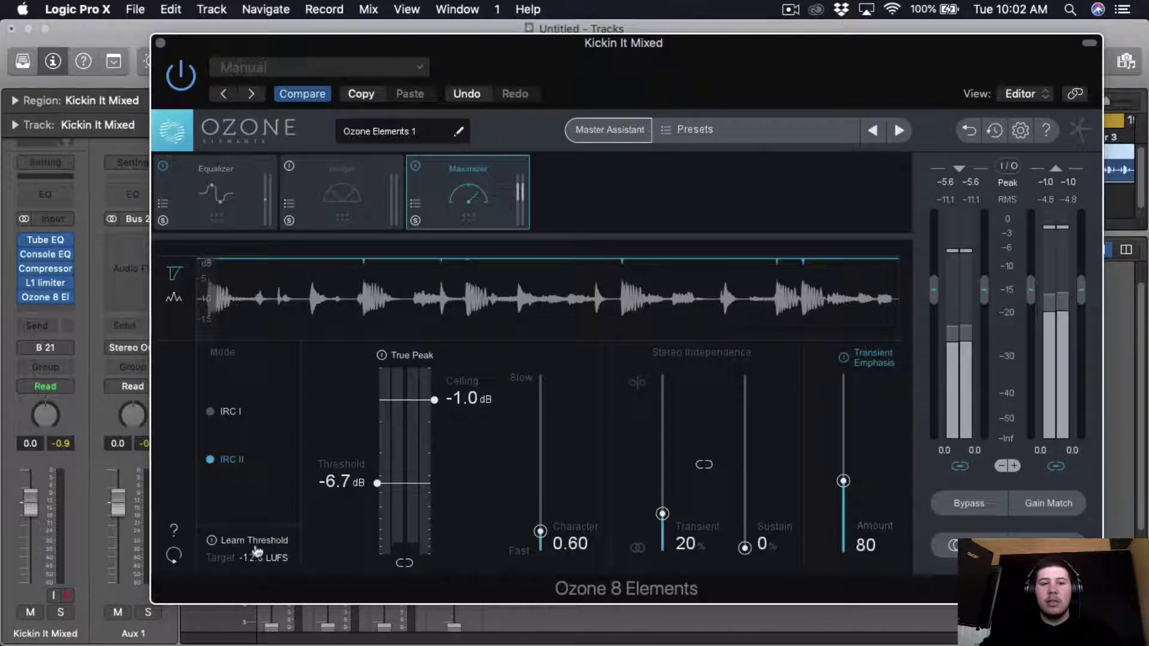
{"action": "left_click_drag", "start_coordinate": [252, 564], "coordinate": [252, 565]}
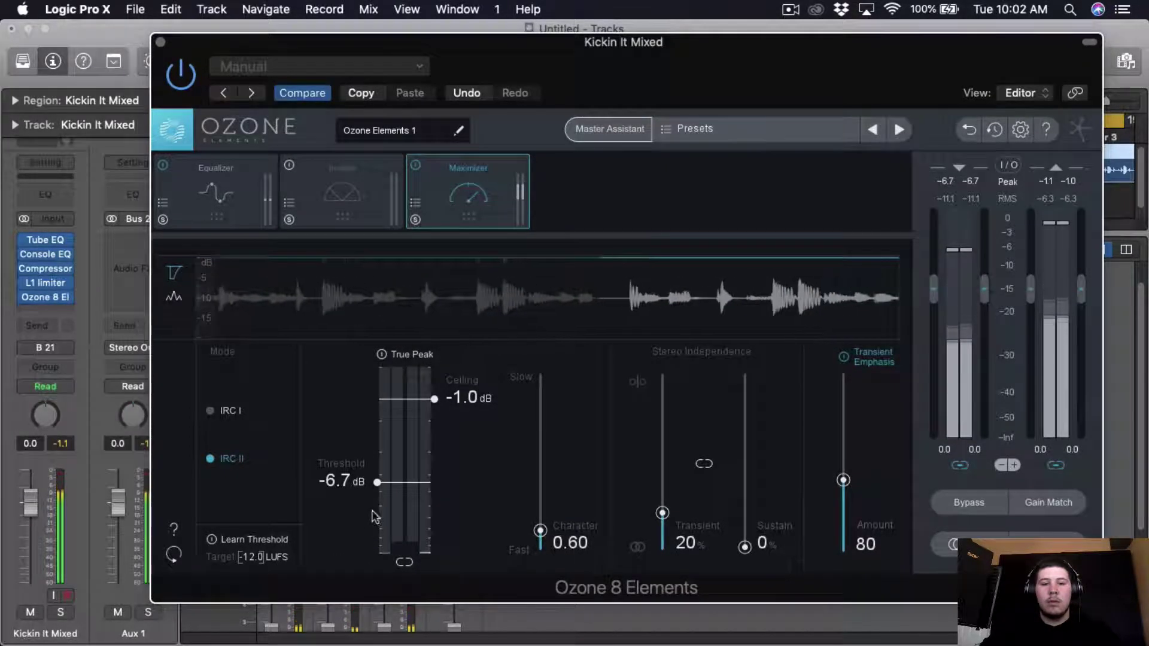
- Open the Loudness Meter on Stereo Out and place the Ozone window beside it so both are visible
{"action": "left_click_drag", "start_coordinate": [595, 71], "coordinate": [6, 58]}
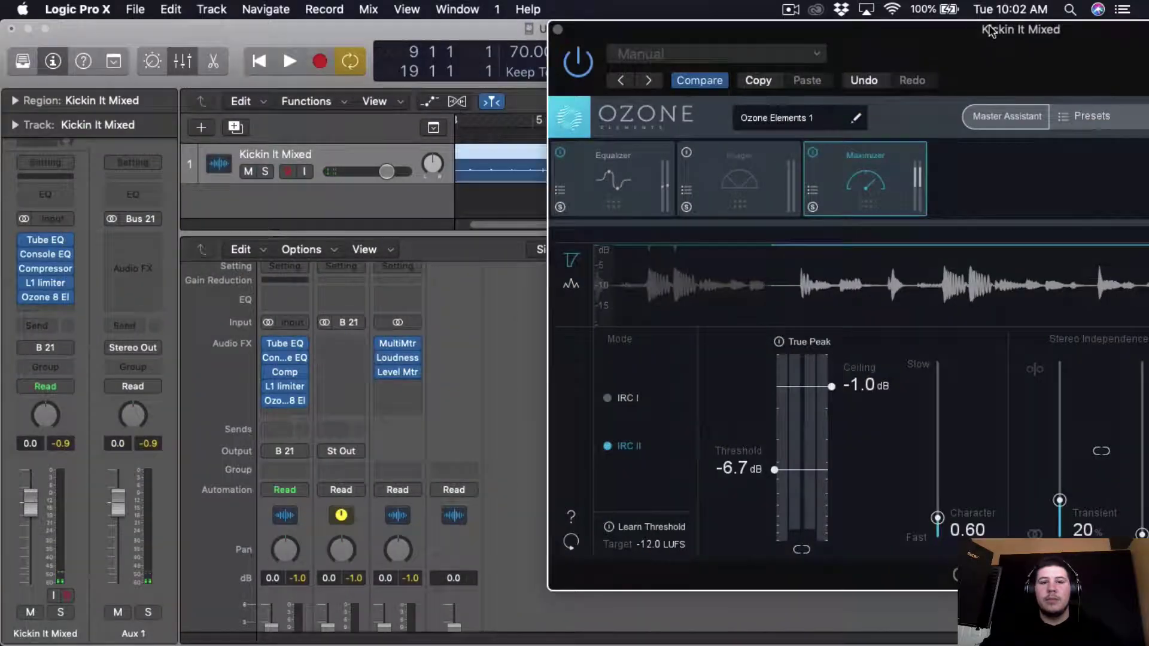
{"action": "left_click", "coordinate": [396, 358]}
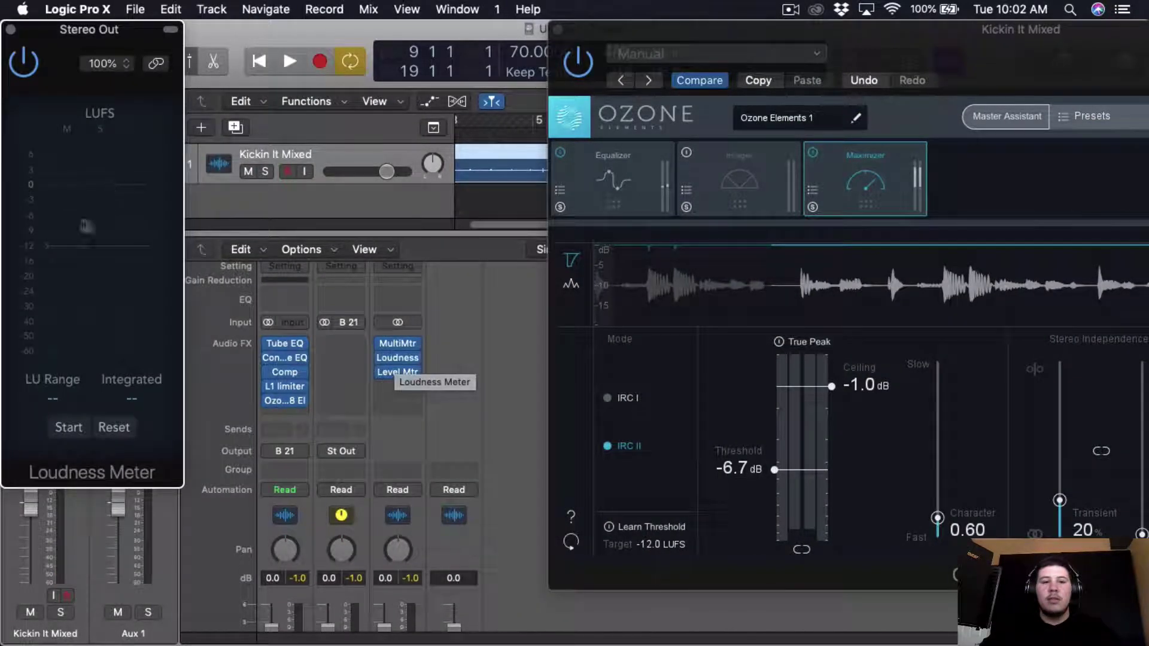
{"action": "left_click_drag", "start_coordinate": [893, 30], "coordinate": [537, 8]}
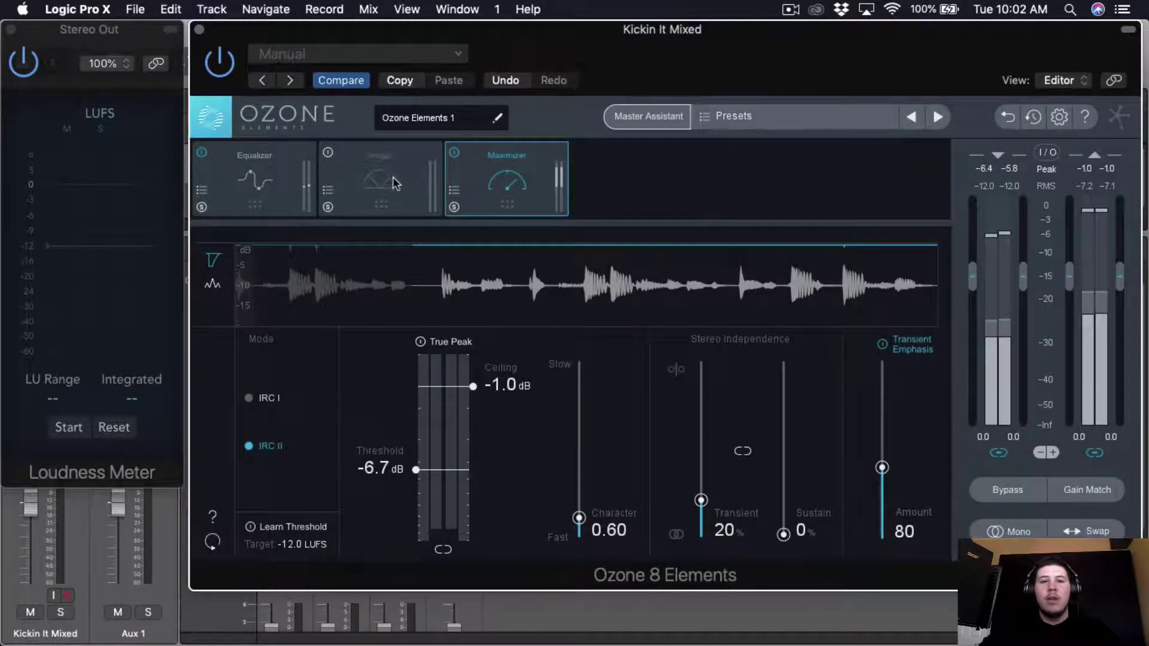
- Review the Equalizer curve, play the mix and set the Maximizer's threshold to -8.0 dB
{"action": "left_click", "coordinate": [250, 165]}
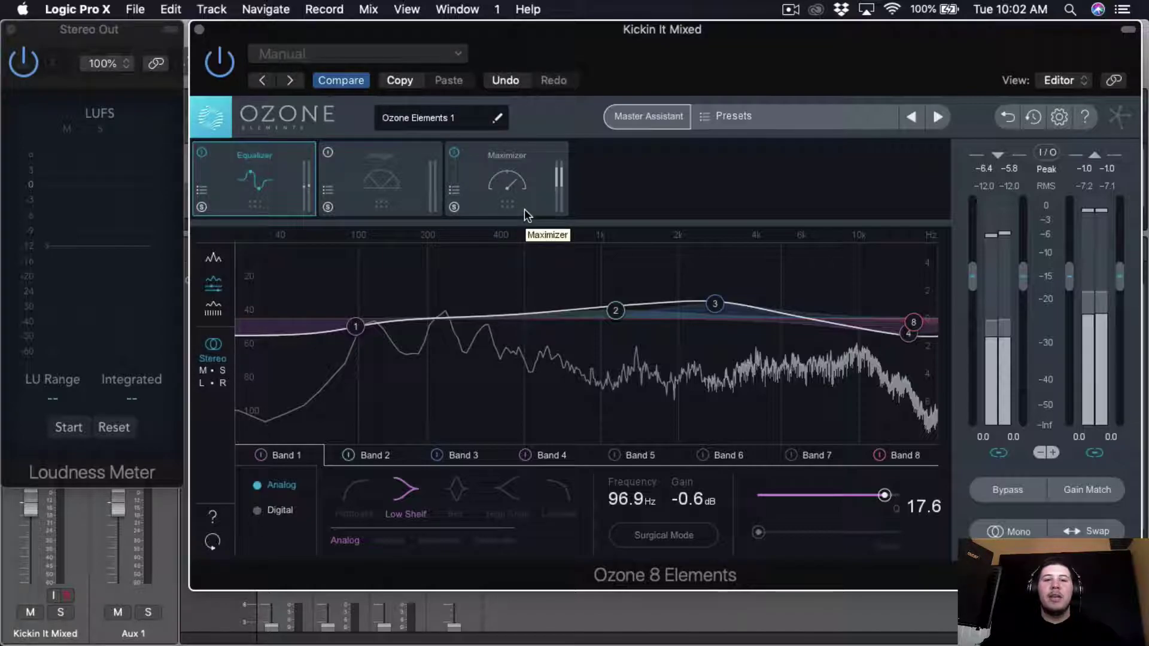
{"action": "key", "text": "space"}
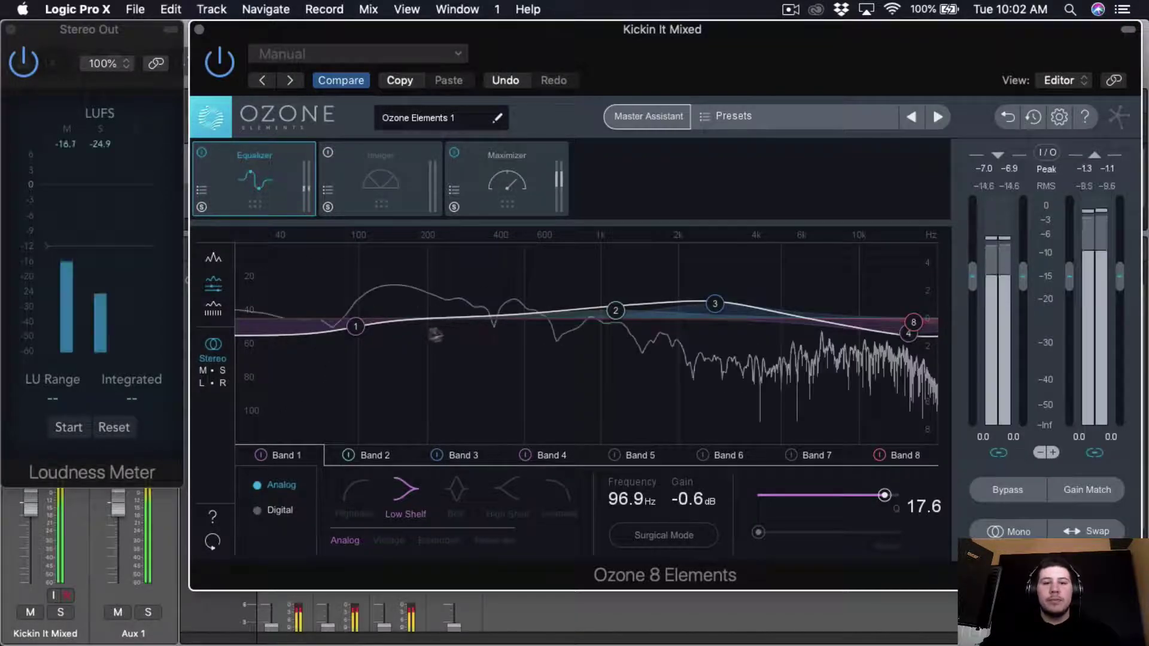
{"action": "left_click", "coordinate": [490, 196]}
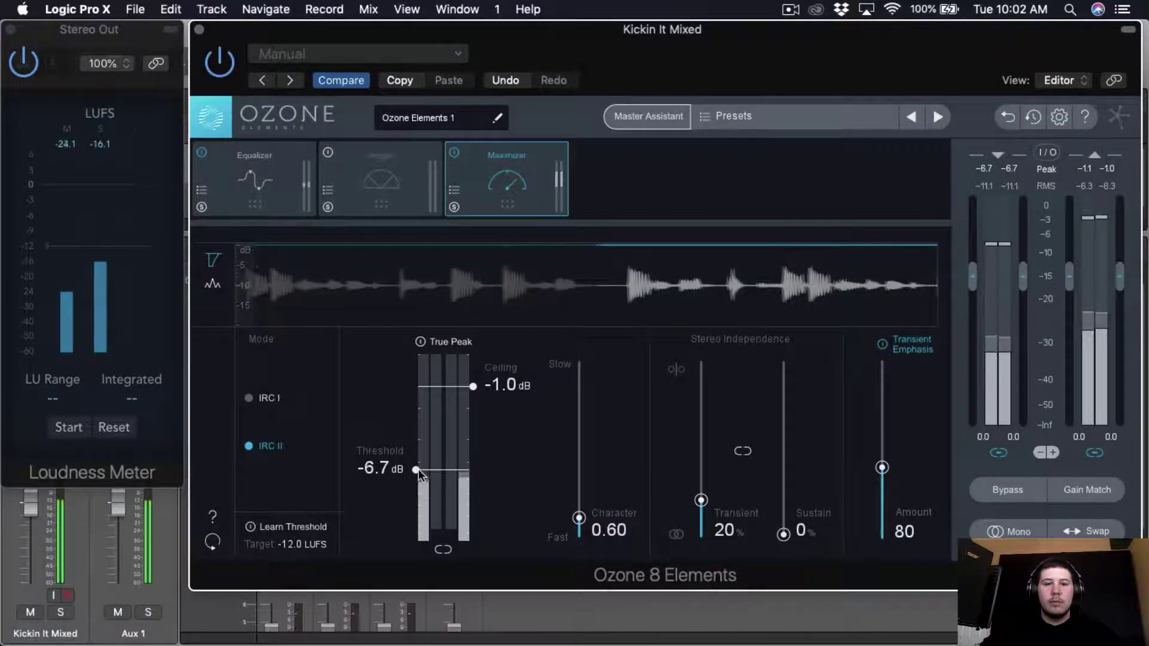
{"action": "left_click_drag", "start_coordinate": [418, 469], "coordinate": [419, 479]}
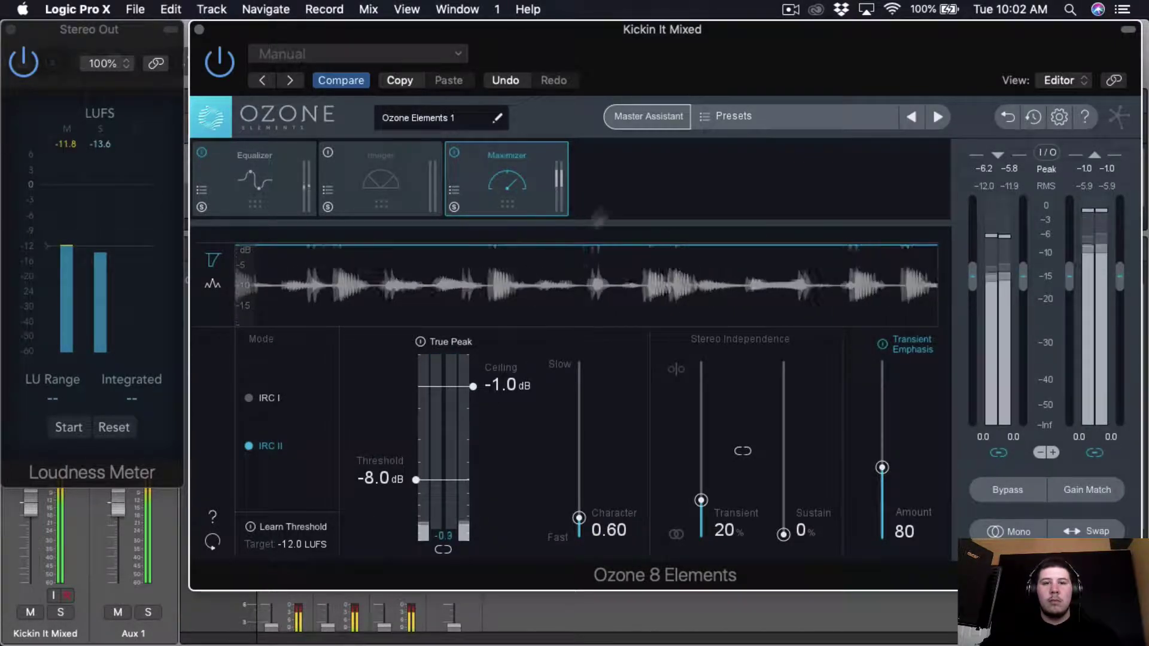
- Load the Adaptive Dynamics preset from Ozone's All-Purpose Mastering group, move the Preset Manager off the Maximizer and play the mix
{"action": "left_click", "coordinate": [727, 117]}
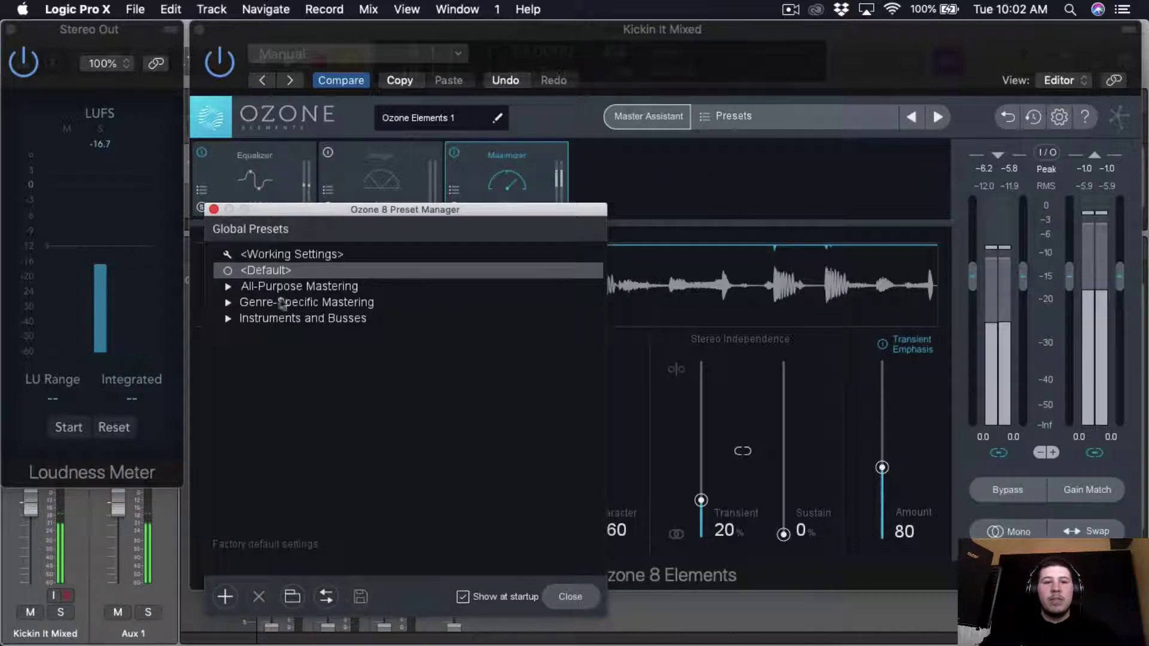
{"action": "left_click", "coordinate": [232, 288]}
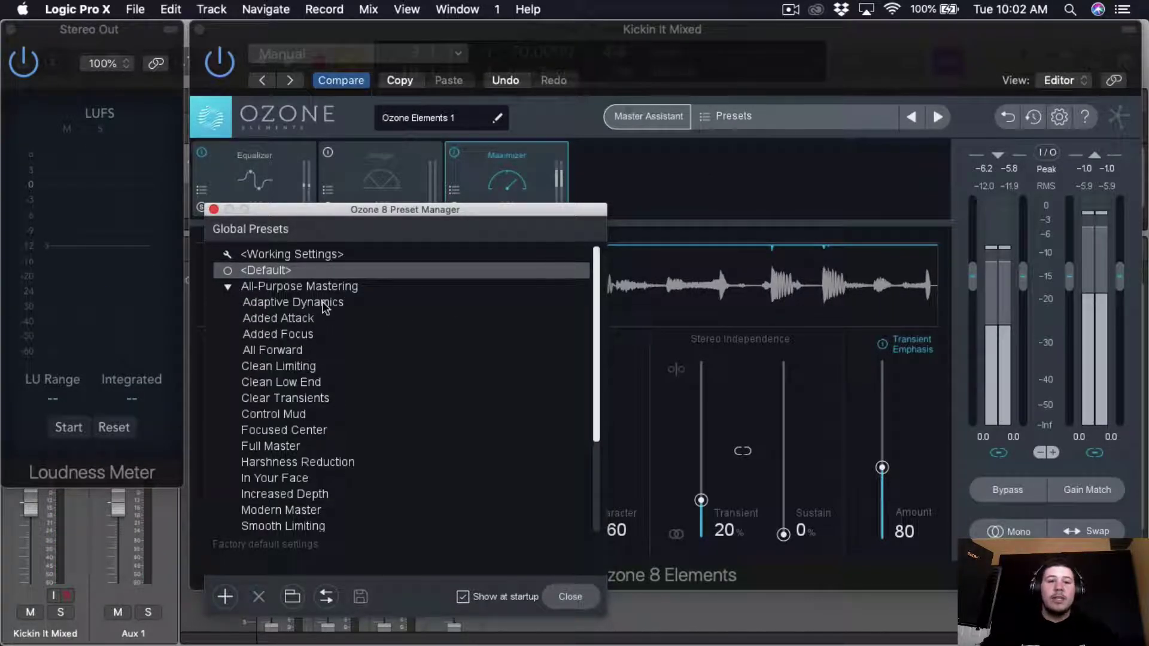
{"action": "scroll", "coordinate": [345, 350], "scroll_direction": "down", "scroll_amount": 5}
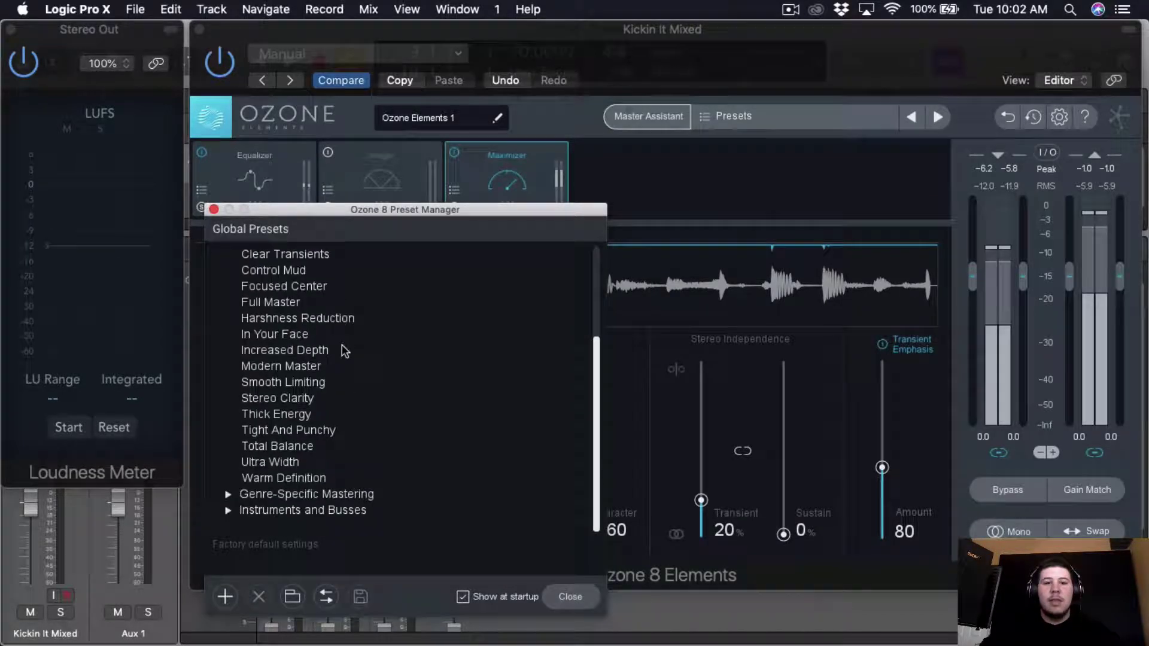
{"action": "scroll", "coordinate": [344, 351], "scroll_direction": "up", "scroll_amount": 5}
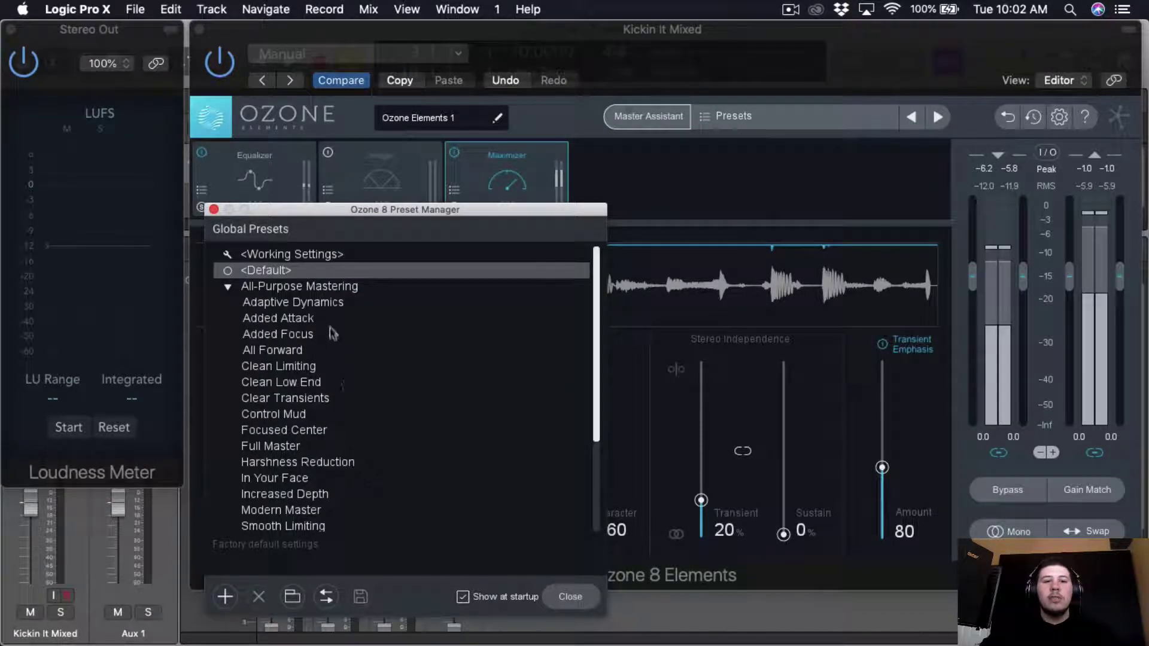
{"action": "left_click", "coordinate": [331, 304]}
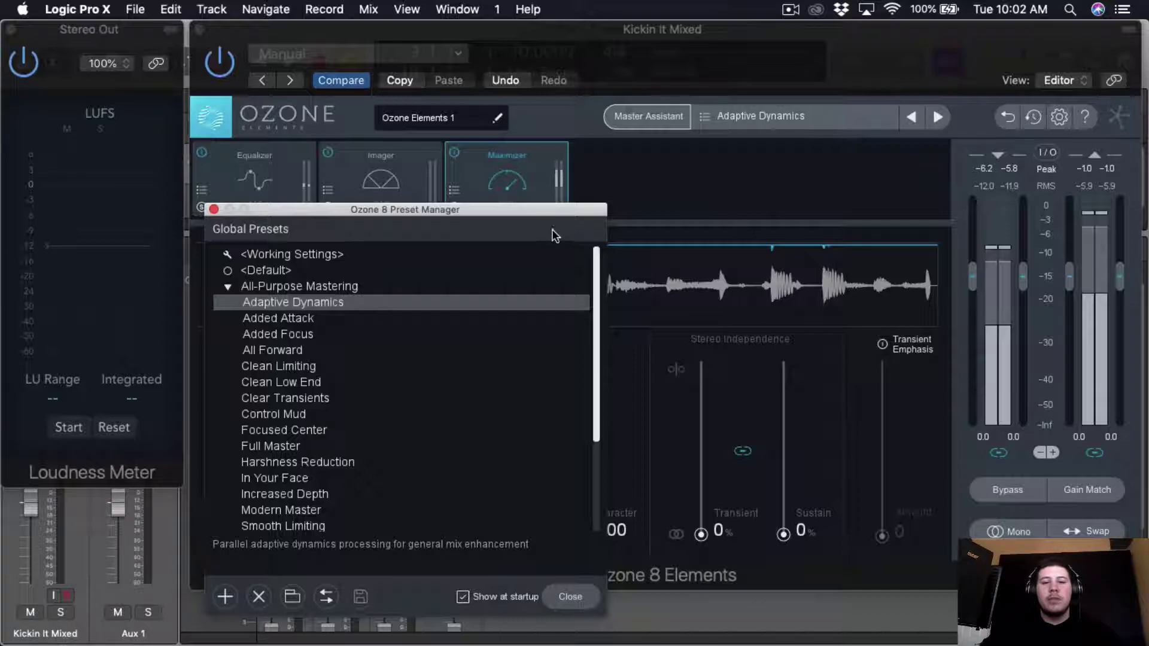
{"action": "left_click_drag", "start_coordinate": [482, 210], "coordinate": [1011, 138]}
{"action": "left_click", "coordinate": [680, 181]}
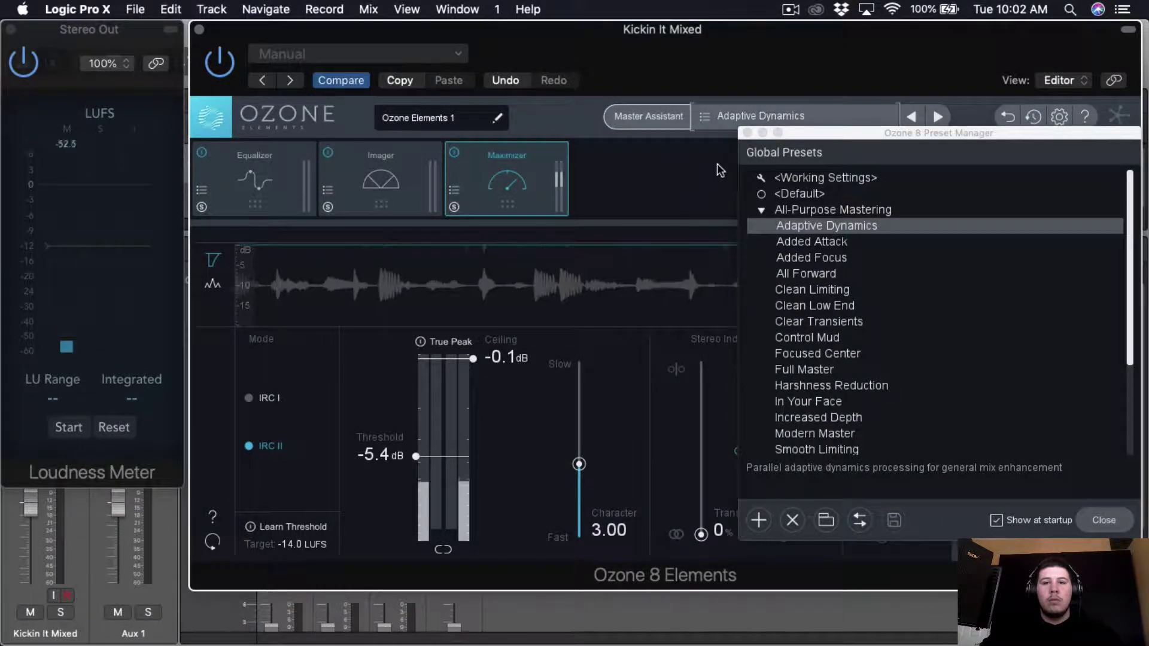
{"action": "key", "text": "space"}
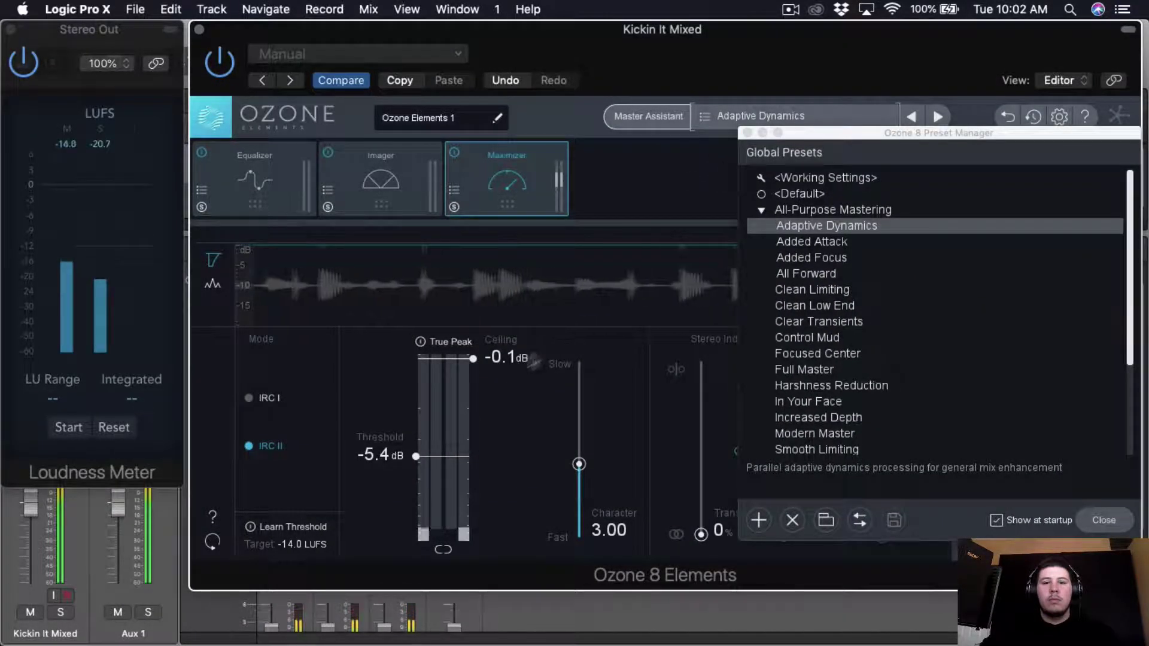
- Audition other All-Purpose Mastering presets during playback, including Added Focus, All Forward, Clean Limiting, Clean Low End, Clear Transients and Full Master
{"action": "left_click", "coordinate": [833, 242]}
{"action": "left_click", "coordinate": [822, 264]}
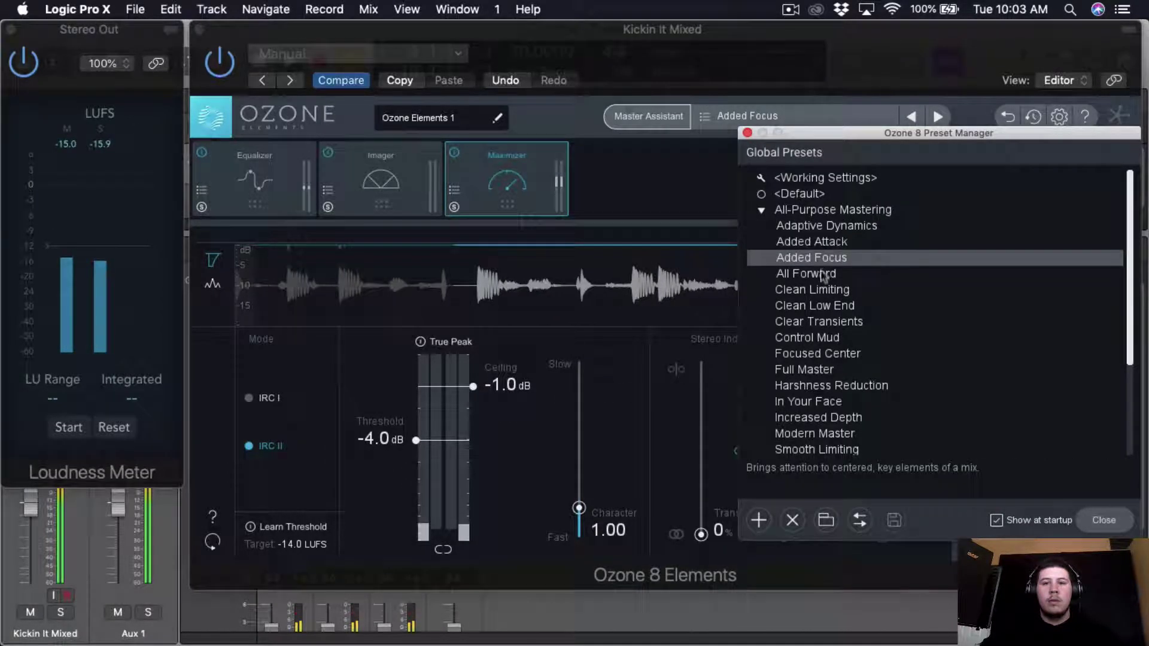
{"action": "left_click", "coordinate": [824, 274]}
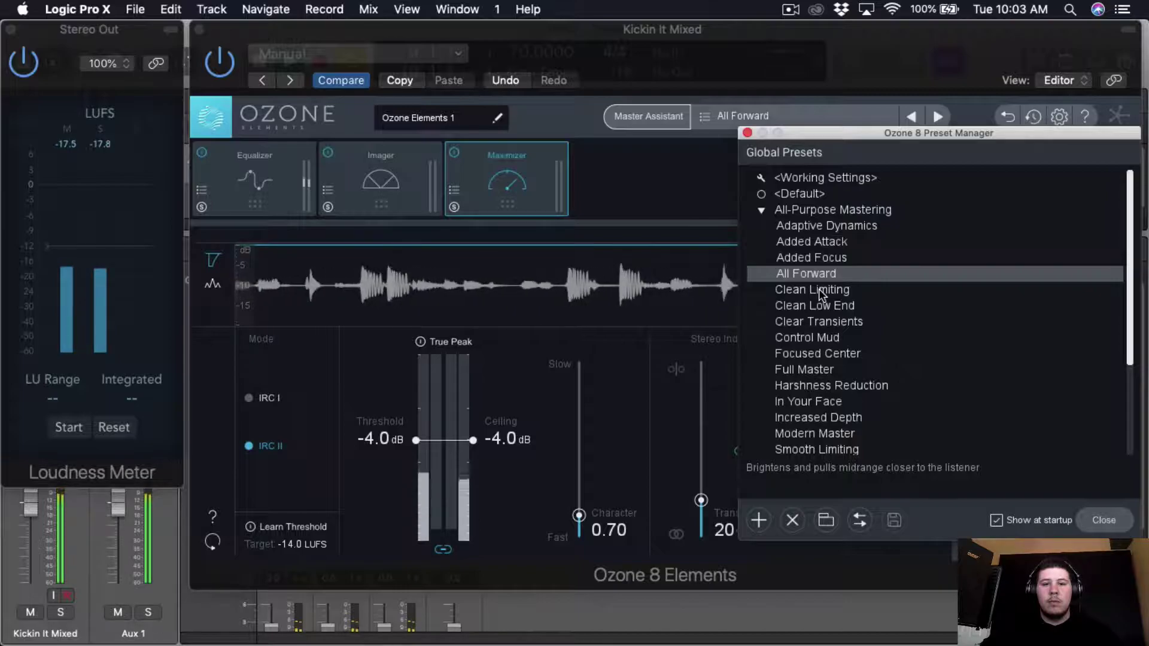
{"action": "left_click", "coordinate": [819, 289]}
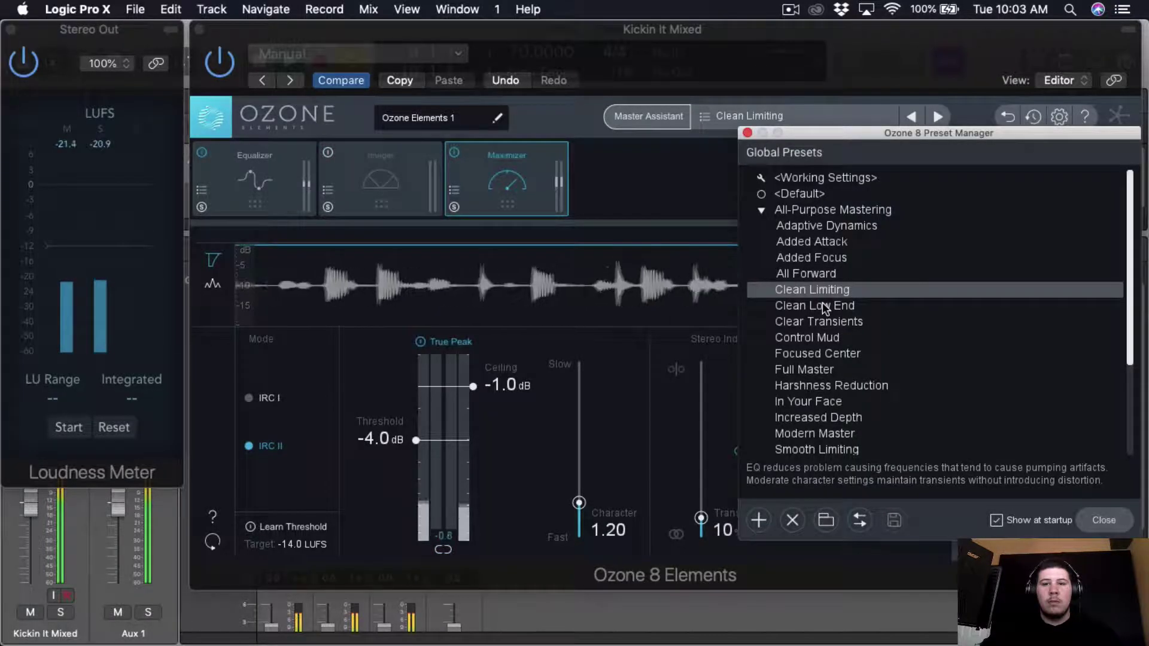
{"action": "left_click", "coordinate": [822, 304]}
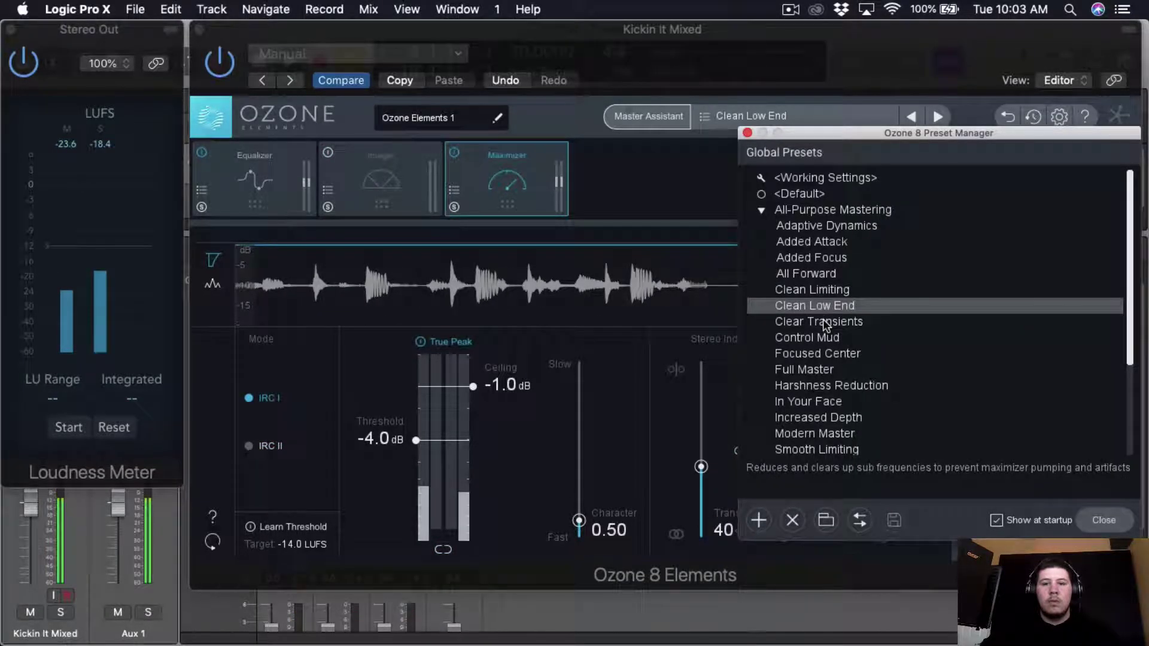
{"action": "left_click", "coordinate": [824, 320]}
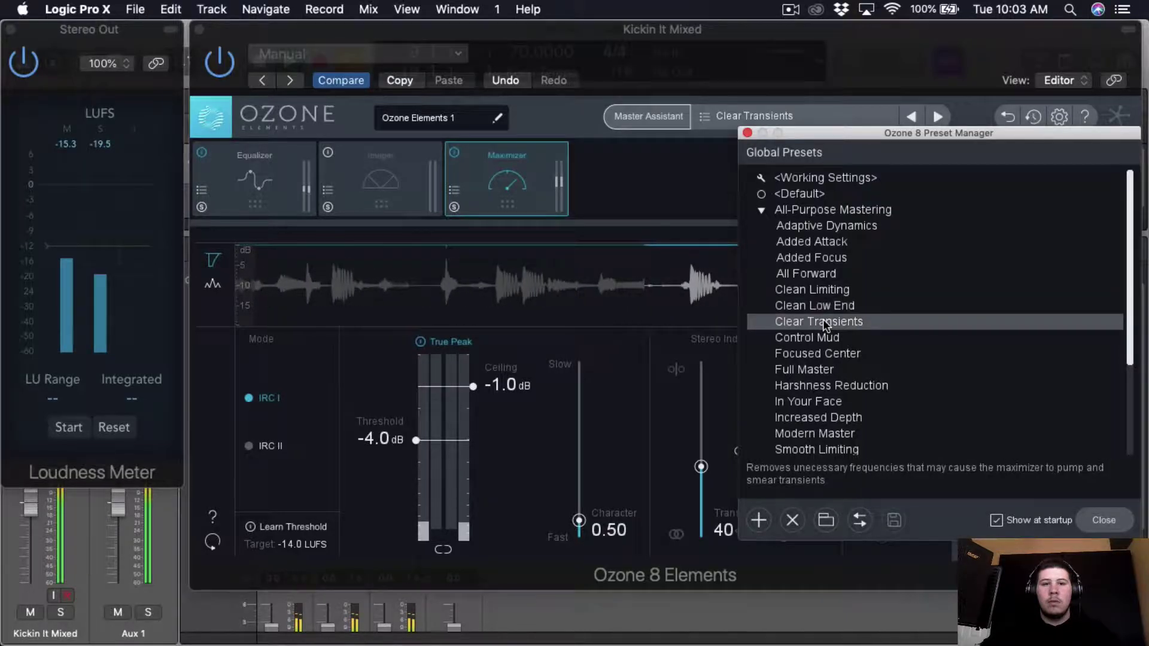
{"action": "left_click", "coordinate": [846, 386]}
{"action": "left_click", "coordinate": [852, 370]}
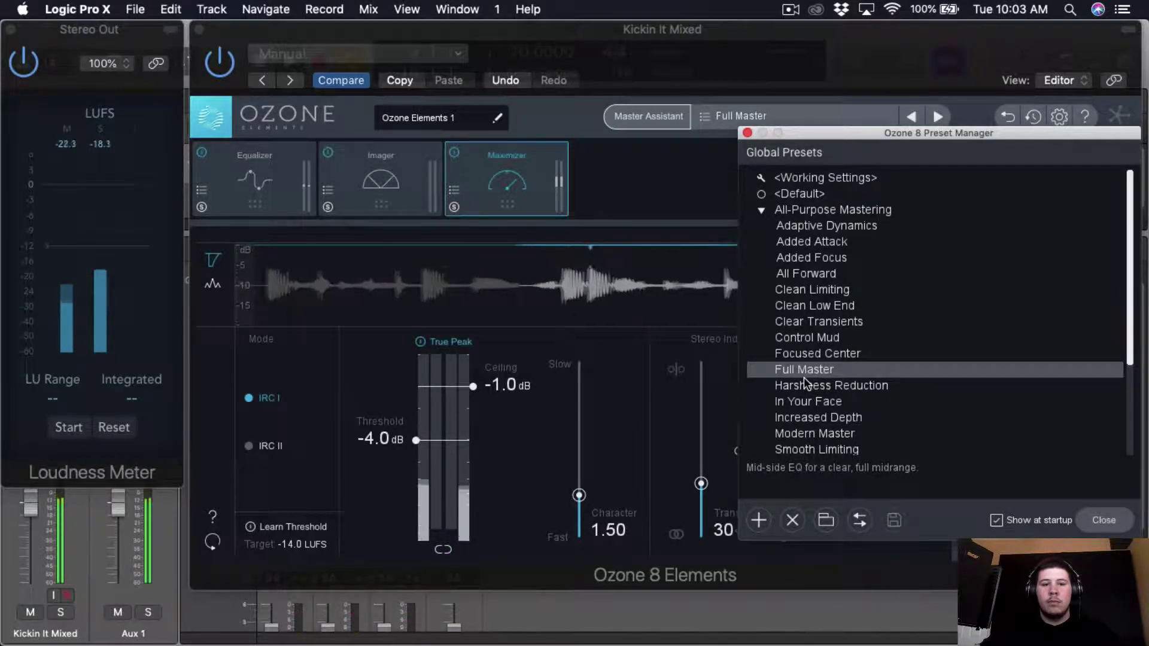
{"action": "scroll", "coordinate": [803, 383], "scroll_direction": "down", "scroll_amount": 5}
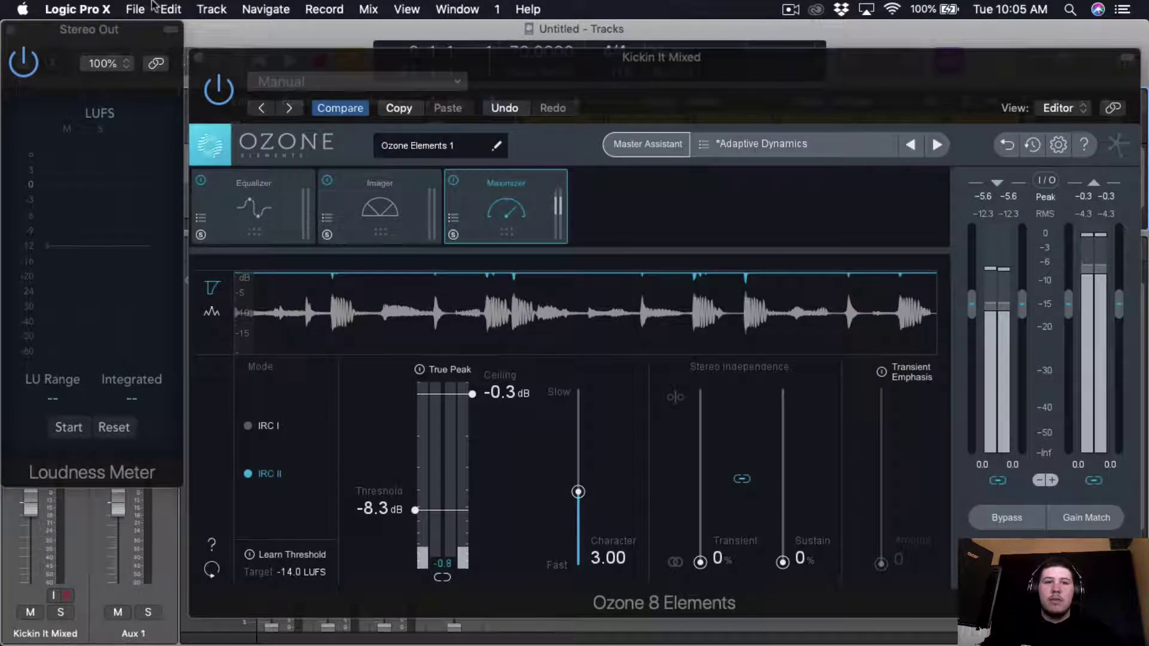
- Set up a PCM bounce of the project and name the file Kickin it Master, saved on the Desktop
{"action": "left_click", "coordinate": [138, 9]}
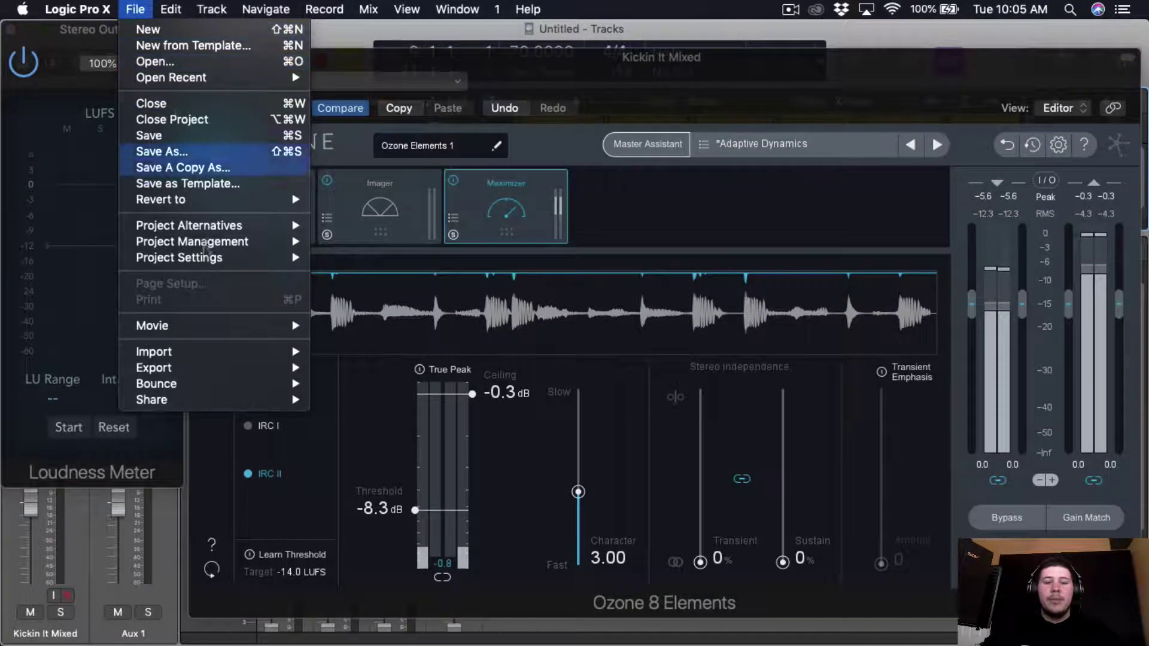
{"action": "mouse_move", "coordinate": [281, 384]}
{"action": "left_click", "coordinate": [395, 441]}
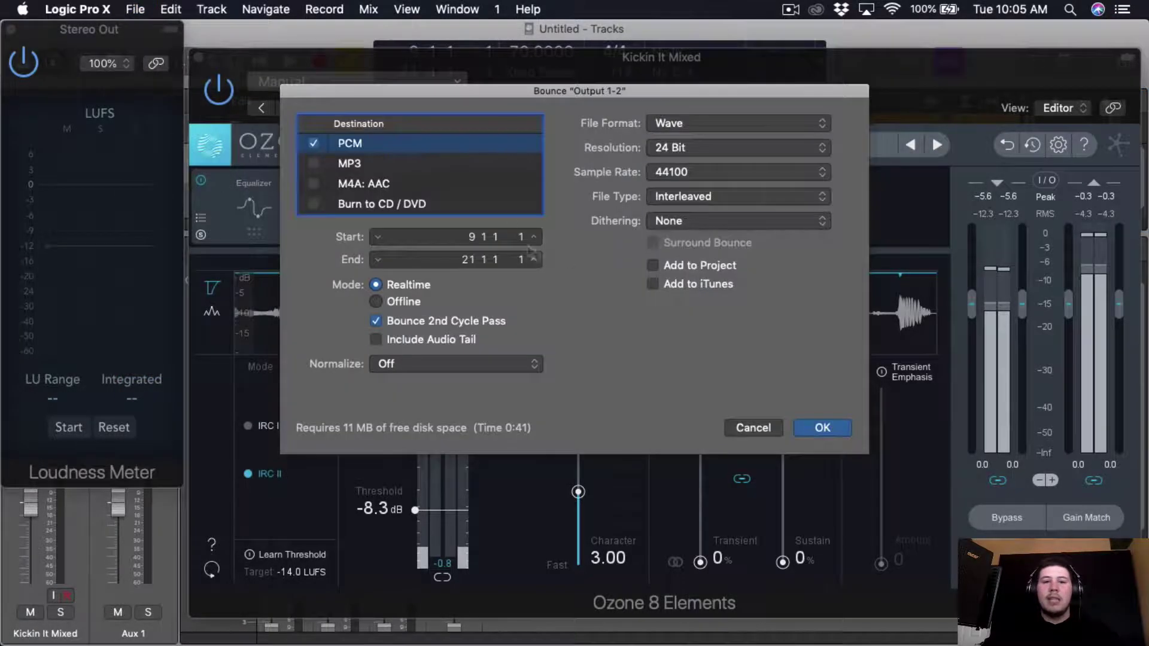
{"action": "left_click", "coordinate": [822, 427]}
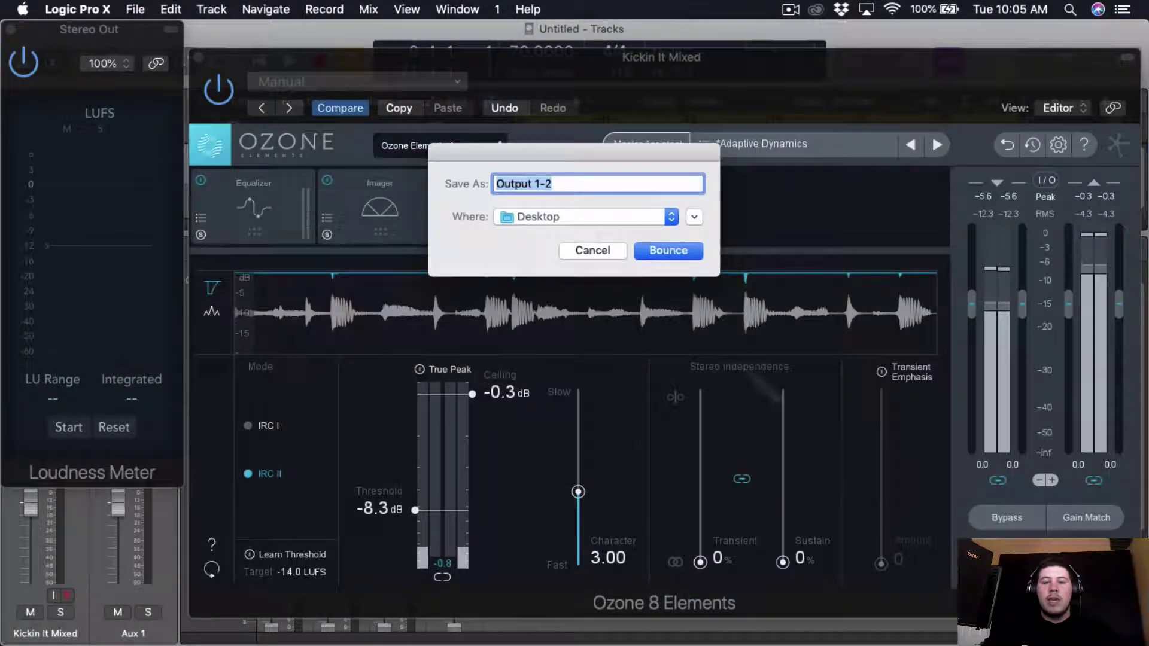
{"action": "type", "text": "Ki"}
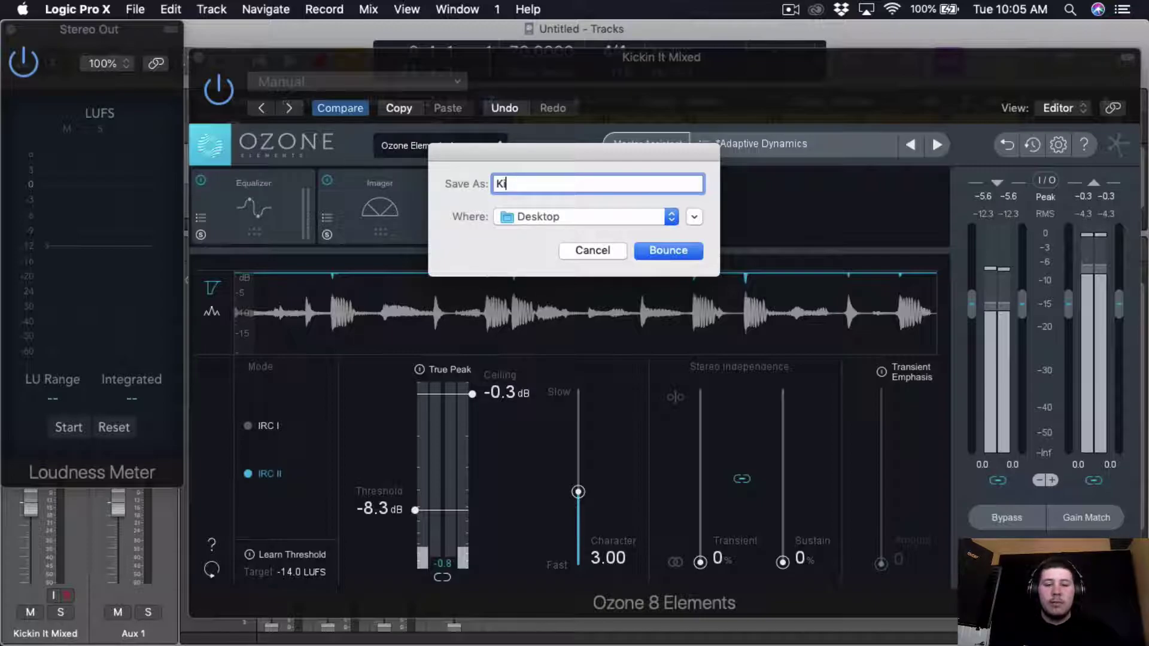
{"action": "type", "text": "ckin it Maste"}
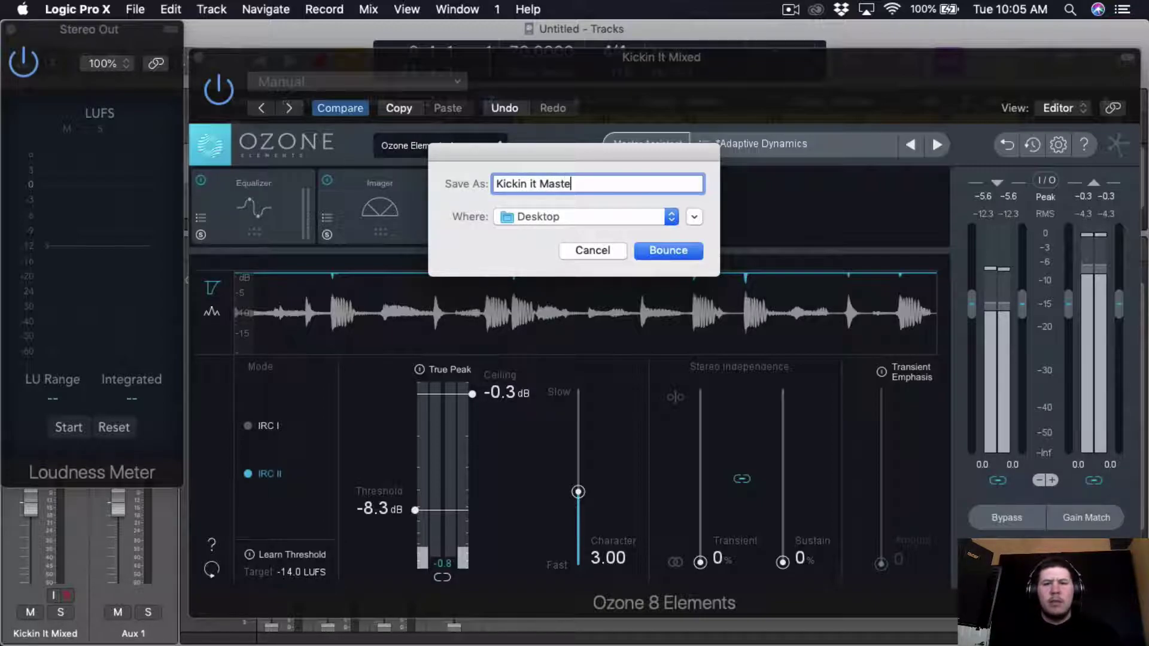
{"action": "type", "text": "r"}
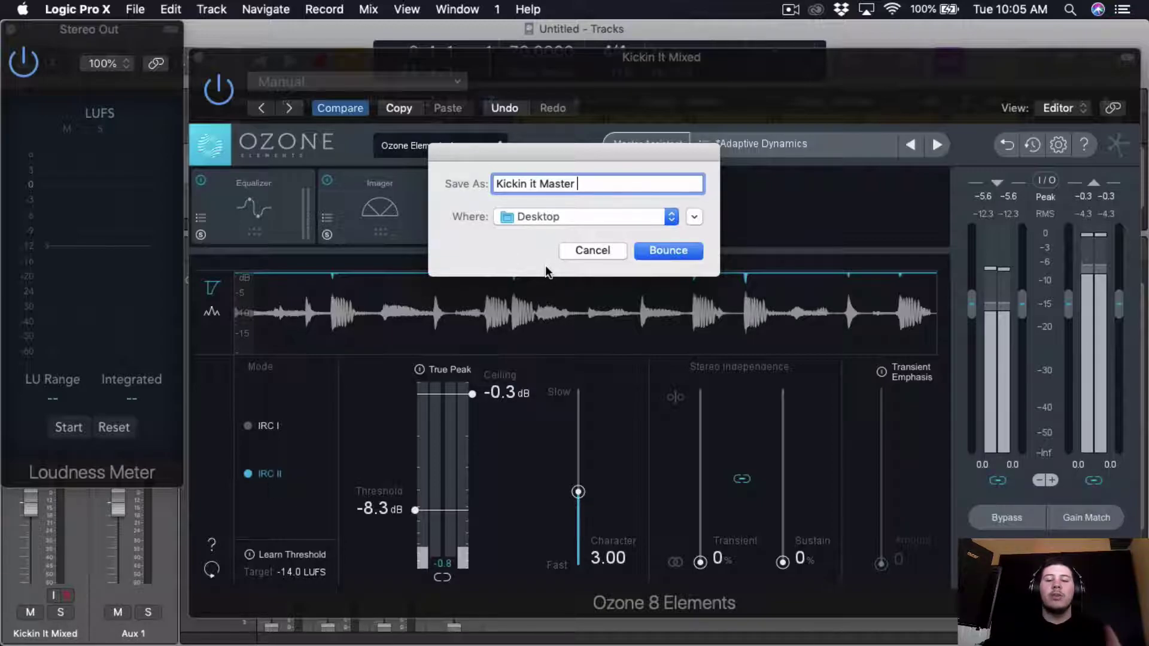
{"action": "left_click", "coordinate": [791, 9]}
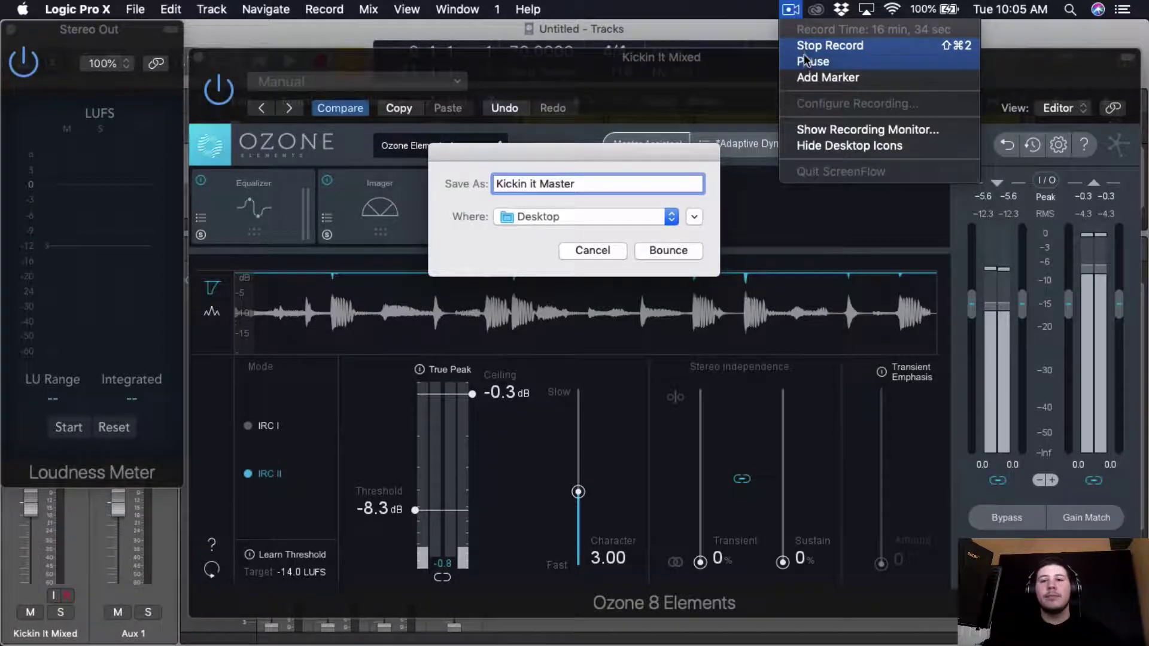
{"action": "left_click", "coordinate": [826, 59]}
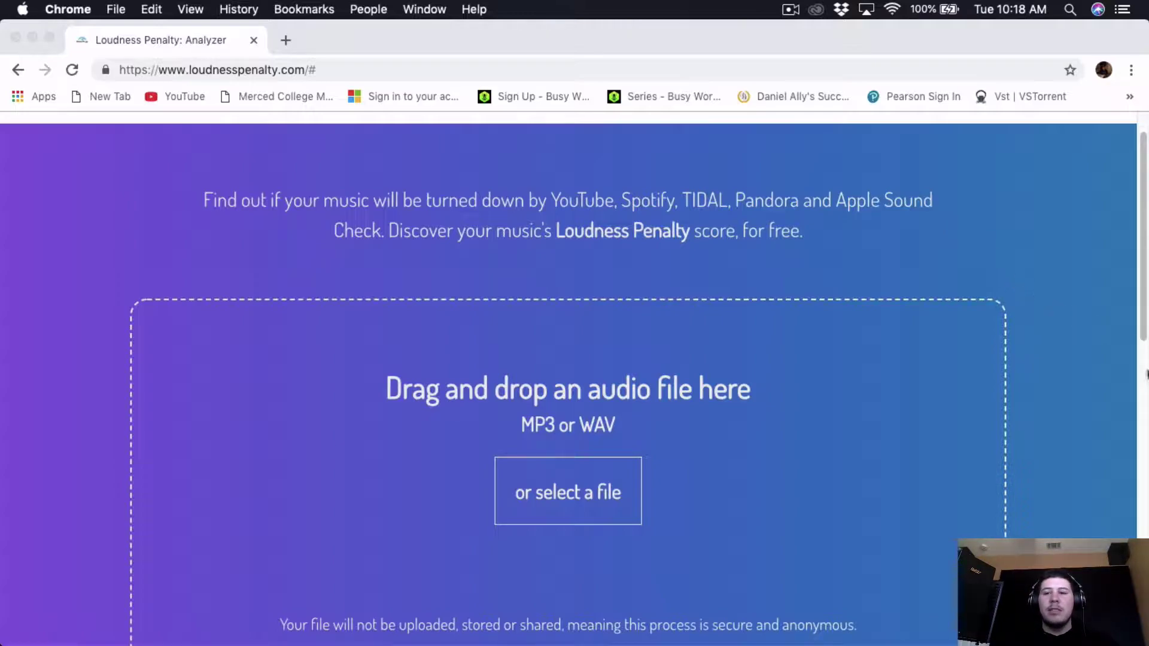
- Resize the Chrome window to expose the desktop files and load Kickin It Master .wav into the Loudness Penalty Analyzer
{"action": "left_click_drag", "start_coordinate": [1145, 24], "coordinate": [957, 22]}
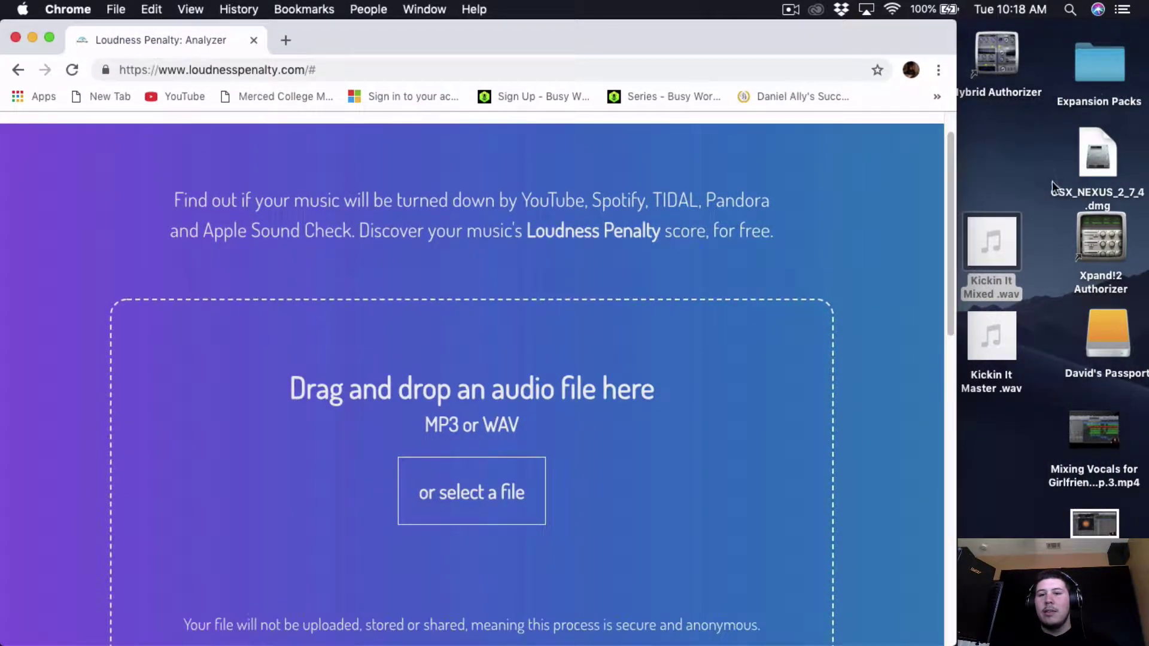
{"action": "mouse_move", "coordinate": [996, 321]}
{"action": "left_click_drag", "start_coordinate": [1006, 336], "coordinate": [1135, 450]}
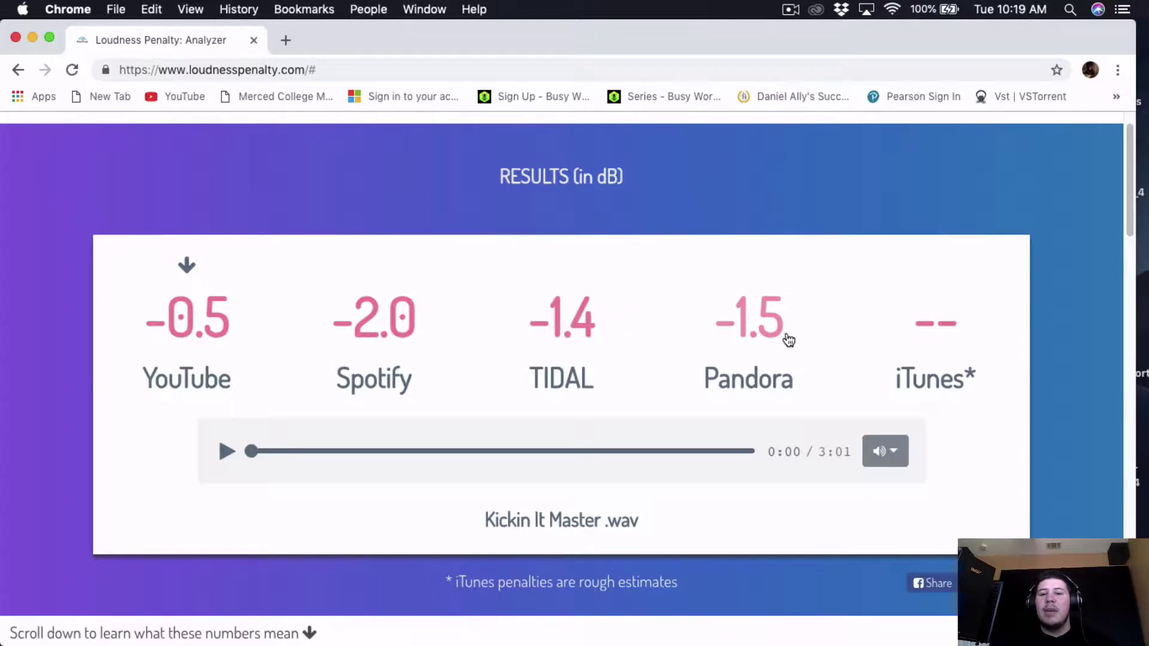
- Select the Spotify loudness penalty result and look through the report section and explanation of the numbers
{"action": "scroll", "coordinate": [838, 364], "scroll_direction": "down", "scroll_amount": 2}
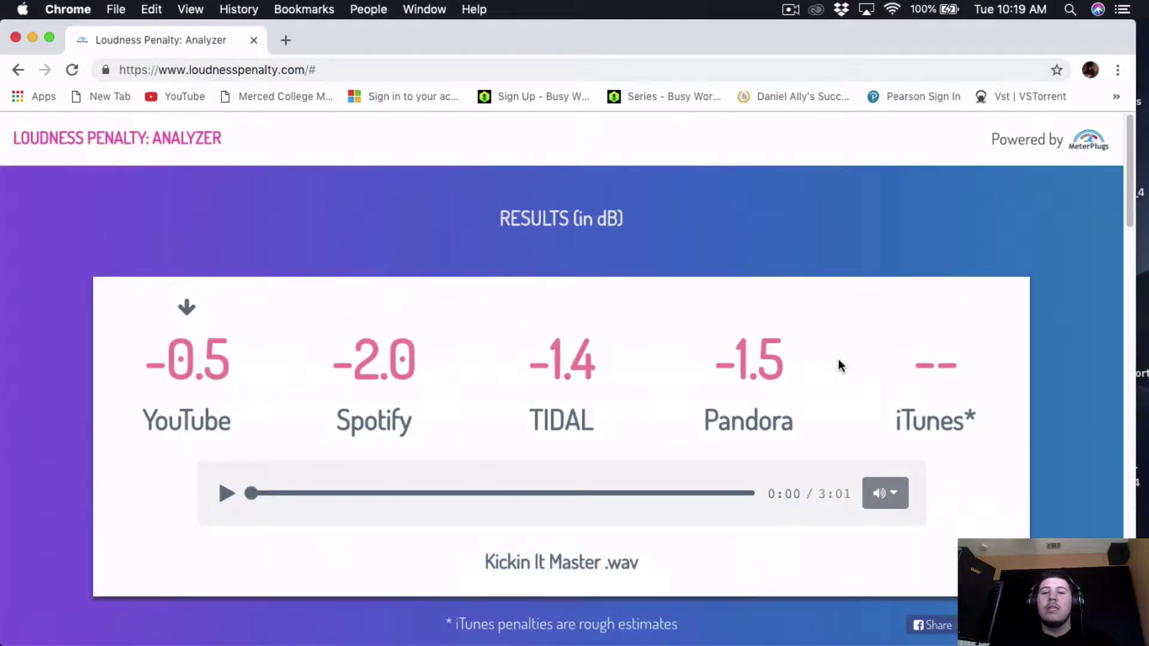
{"action": "left_click", "coordinate": [416, 350]}
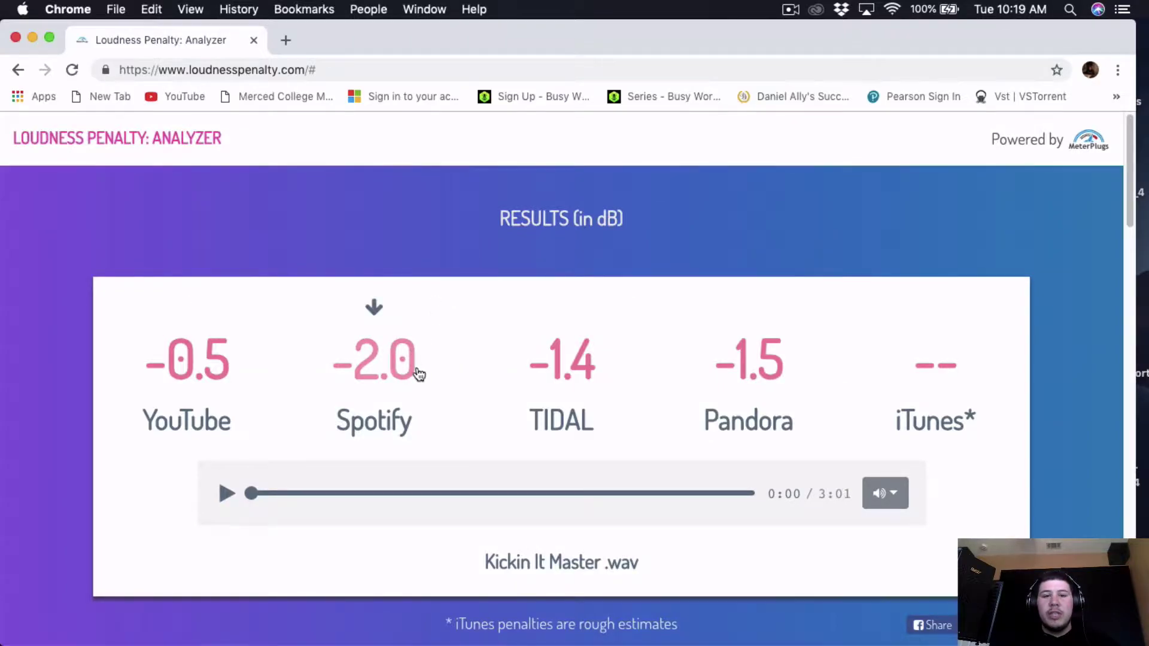
{"action": "scroll", "coordinate": [455, 368], "scroll_direction": "down", "scroll_amount": 10}
{"action": "scroll", "coordinate": [468, 373], "scroll_direction": "down", "scroll_amount": 2}
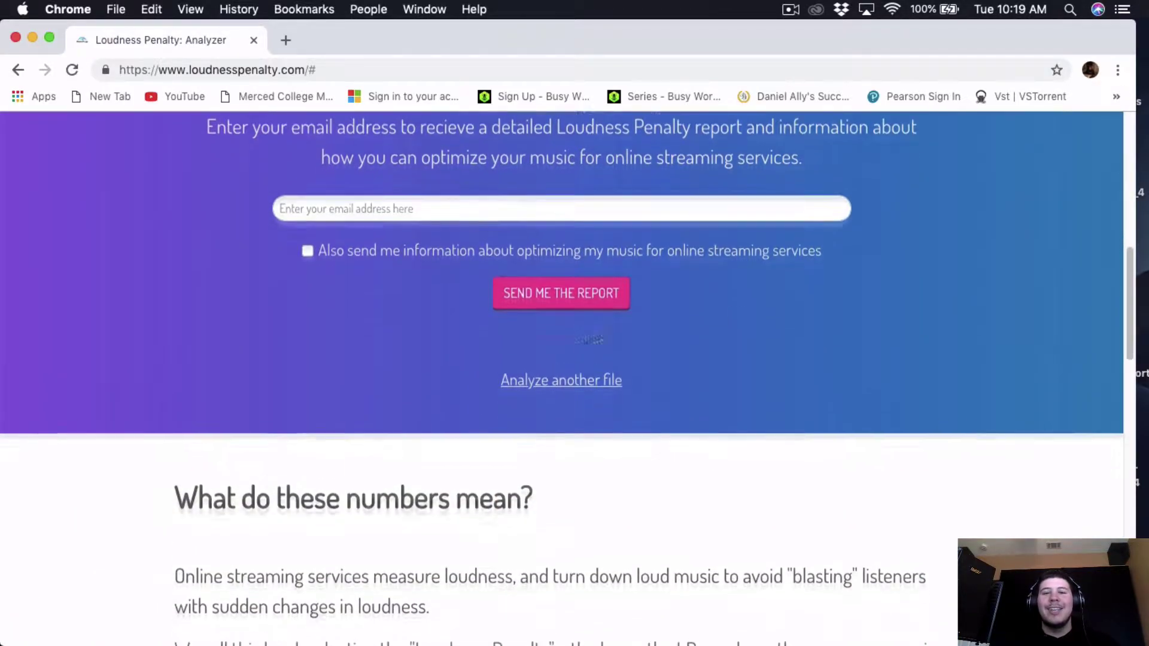
- Switch to Logic Pro X, set the L1 limiter's threshold on Kickin It Mixed to -2.1, and close the plug-in
{"action": "mouse_move", "coordinate": [967, 616]}
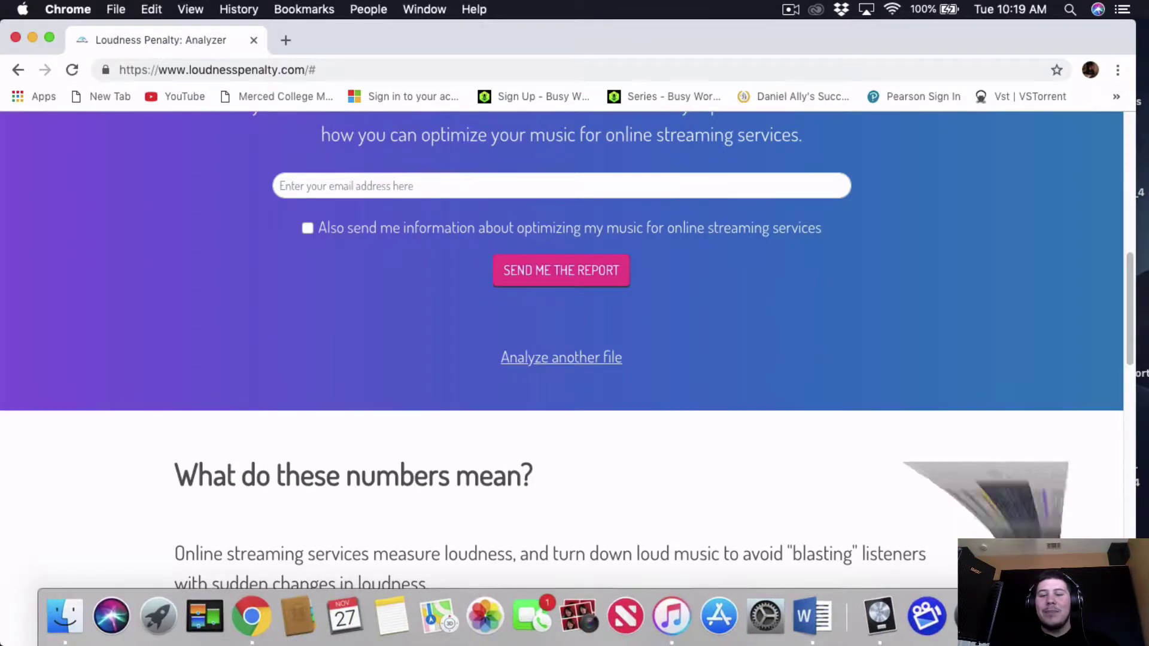
{"action": "left_click", "coordinate": [878, 617]}
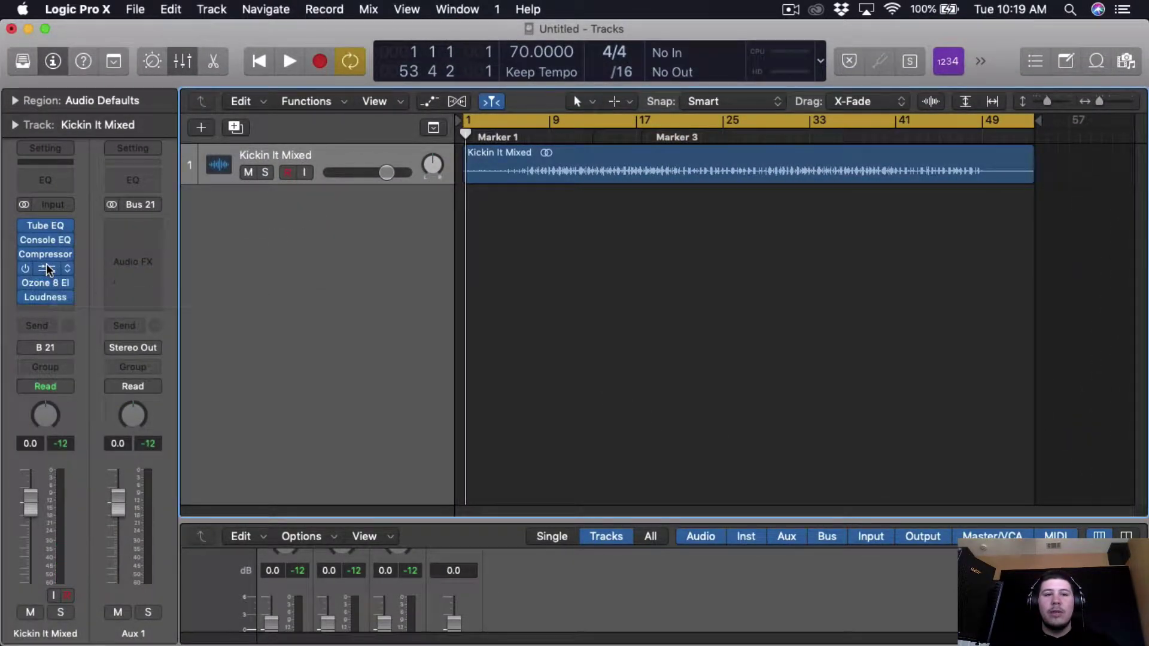
{"action": "left_click", "coordinate": [45, 269]}
{"action": "left_click_drag", "start_coordinate": [580, 210], "coordinate": [581, 205]}
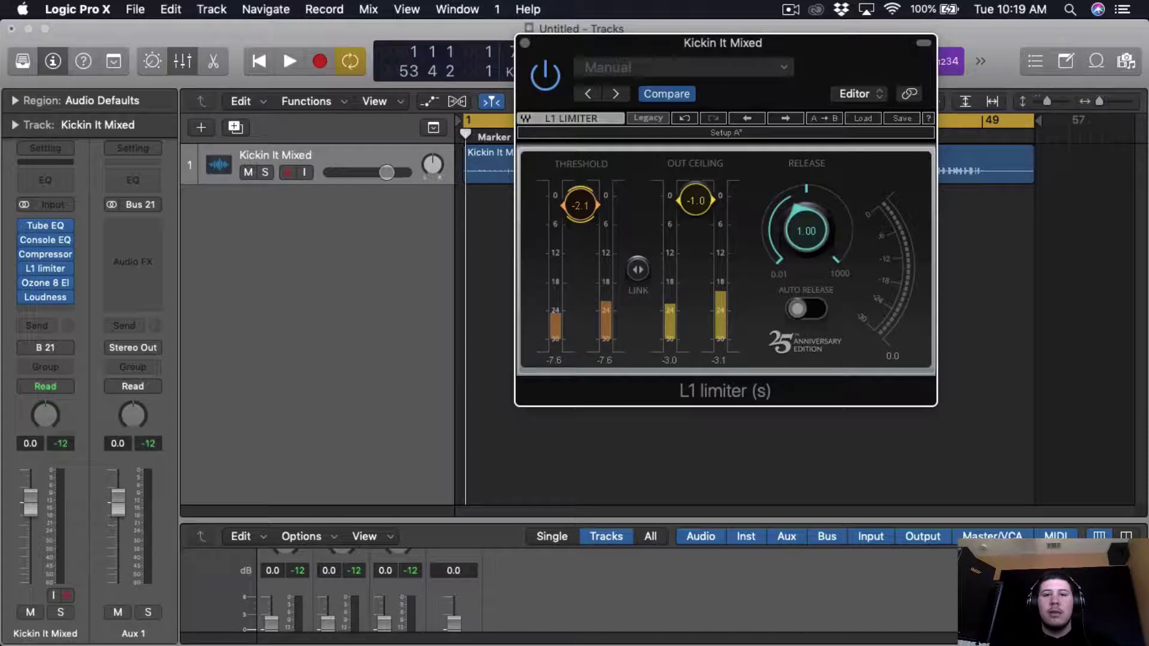
{"action": "left_click", "coordinate": [524, 42]}
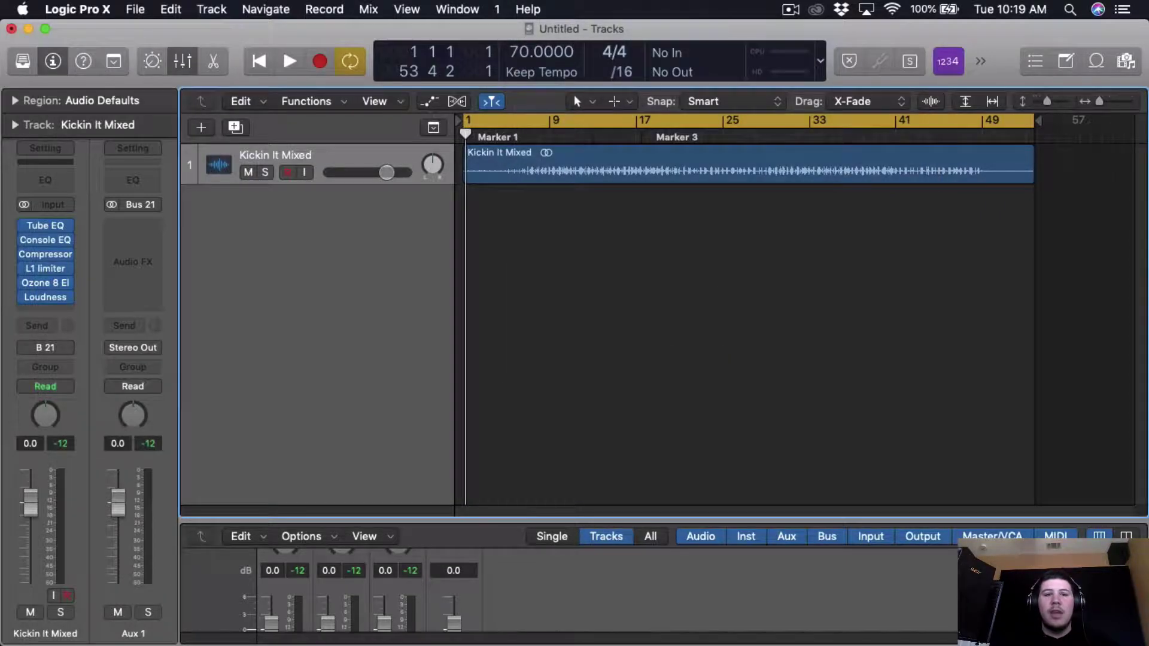
- Set the Maximizer's threshold in Ozone 8 Elements to -7.0 dB and close the plug-in window
{"action": "left_click", "coordinate": [55, 283]}
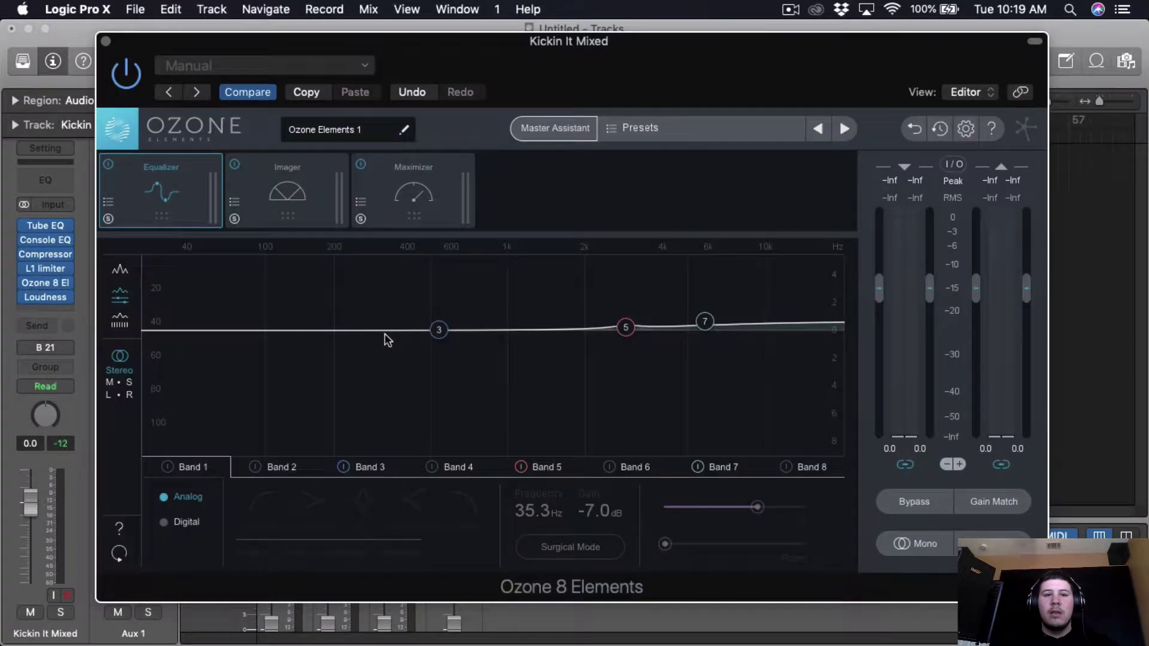
{"action": "left_click", "coordinate": [383, 211]}
{"action": "left_click_drag", "start_coordinate": [323, 496], "coordinate": [324, 484]}
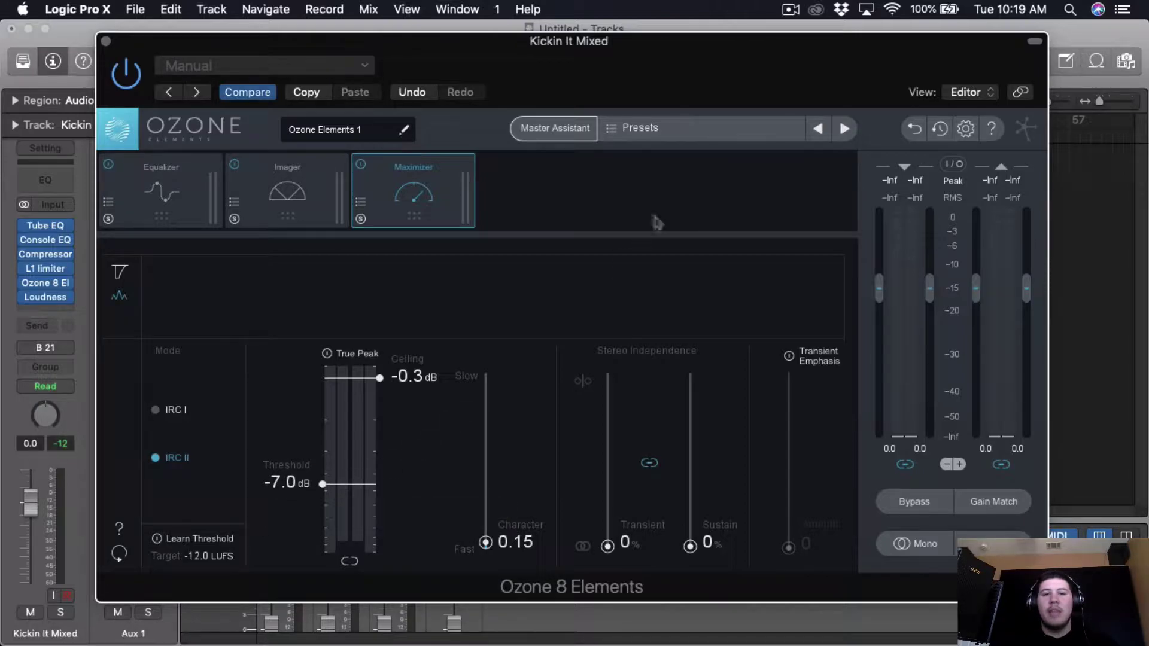
{"action": "left_click", "coordinate": [105, 41]}
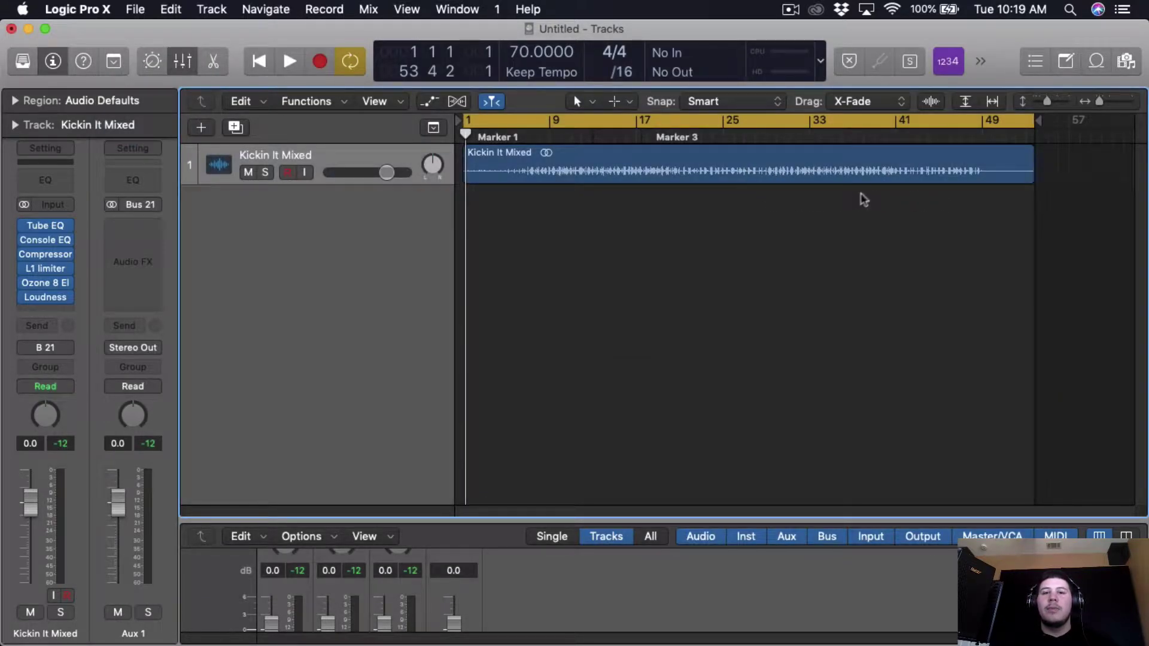
{"action": "left_click", "coordinate": [791, 9]}
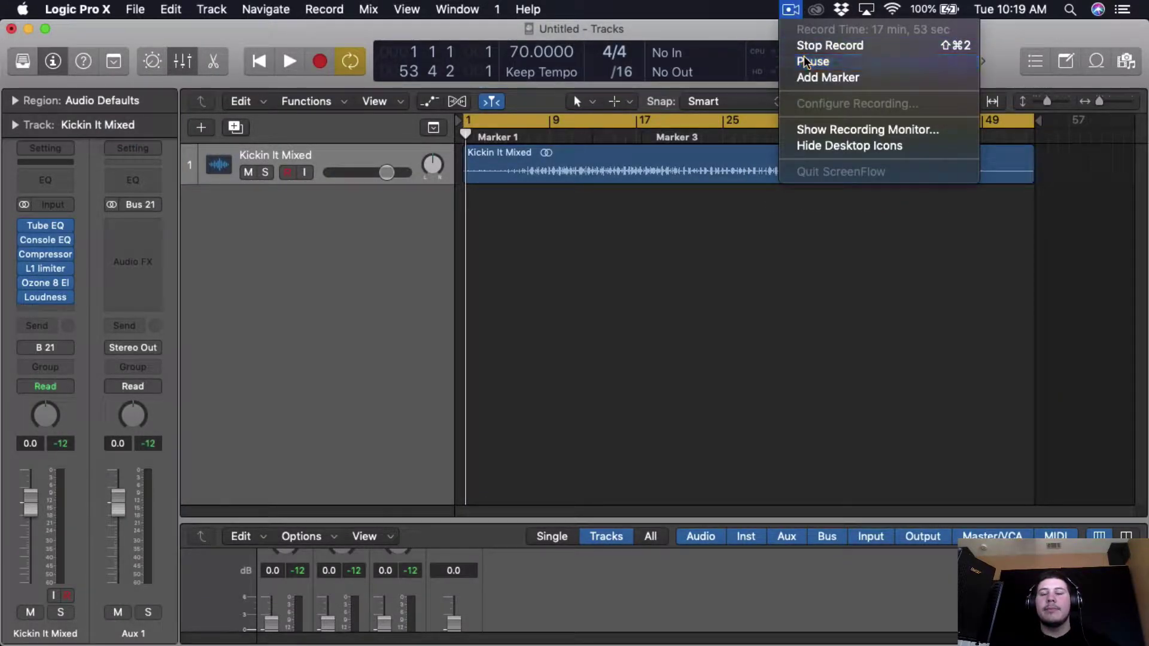
{"action": "left_click", "coordinate": [855, 59]}
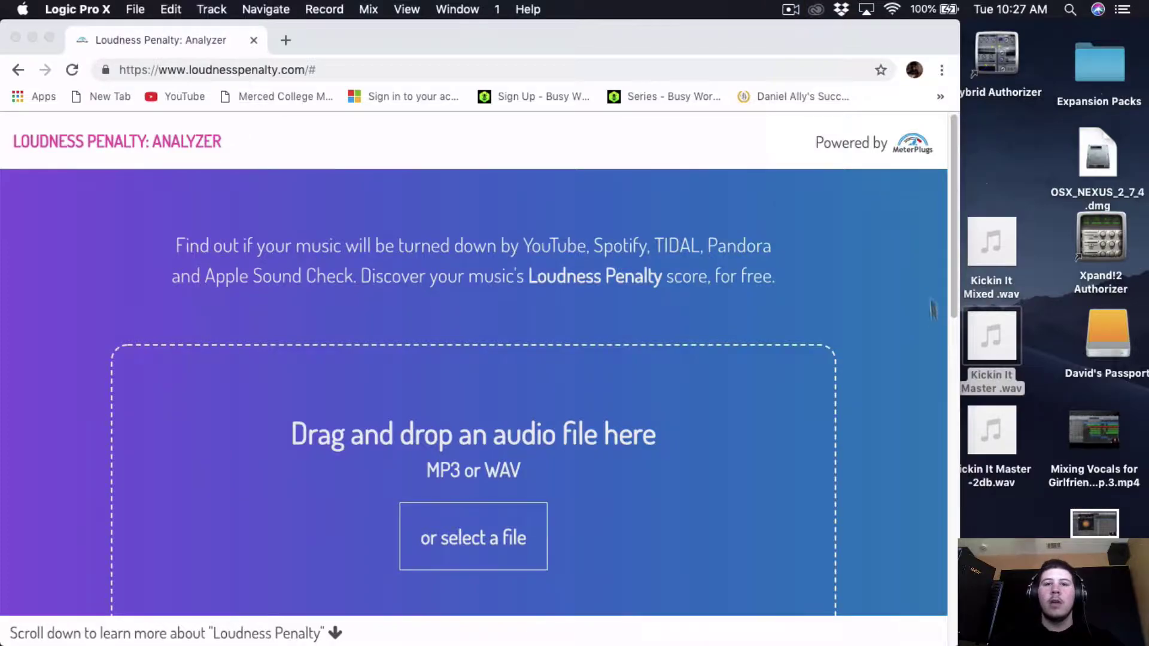
- Load Kickin It Master -2db.wav from the desktop into the Loudness Penalty Analyzer in Chrome and widen the browser window
{"action": "left_click_drag", "start_coordinate": [1001, 477], "coordinate": [497, 507]}
{"action": "left_click_drag", "start_coordinate": [959, 373], "coordinate": [1148, 374]}
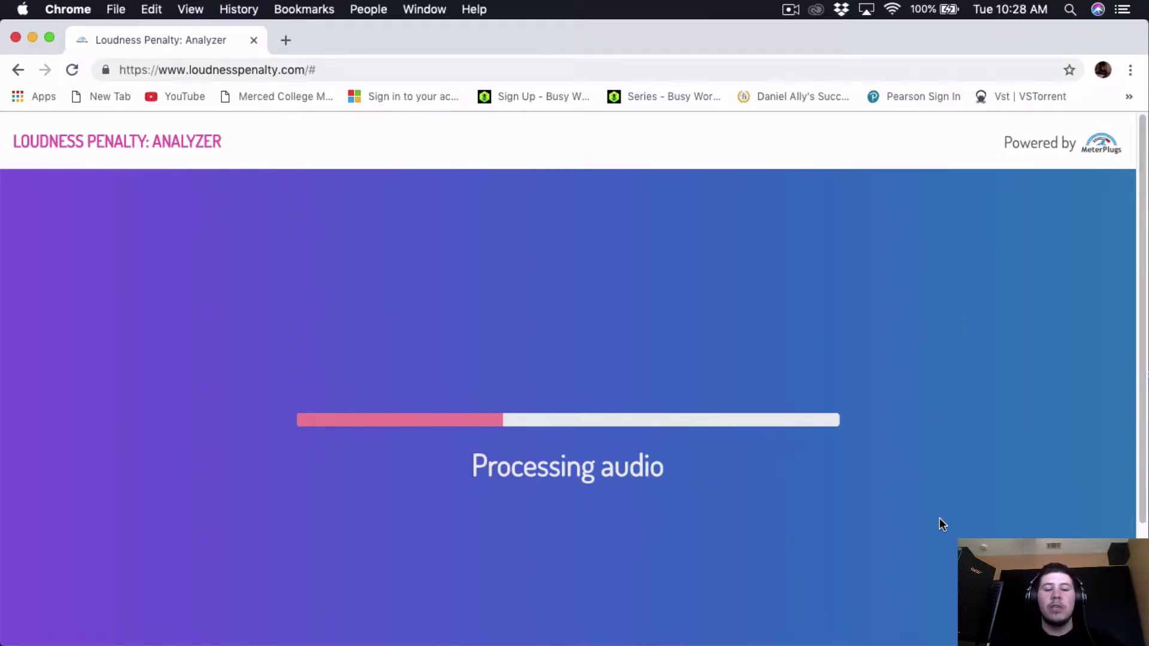
{"action": "scroll", "coordinate": [939, 518], "scroll_direction": "down", "scroll_amount": 2}
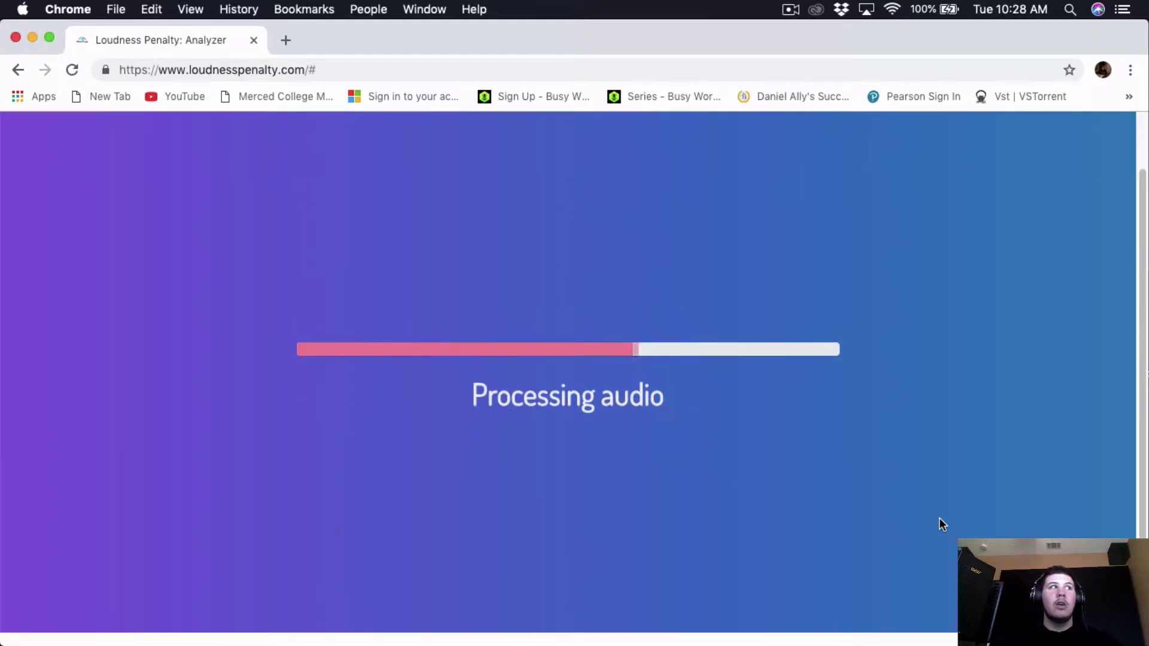